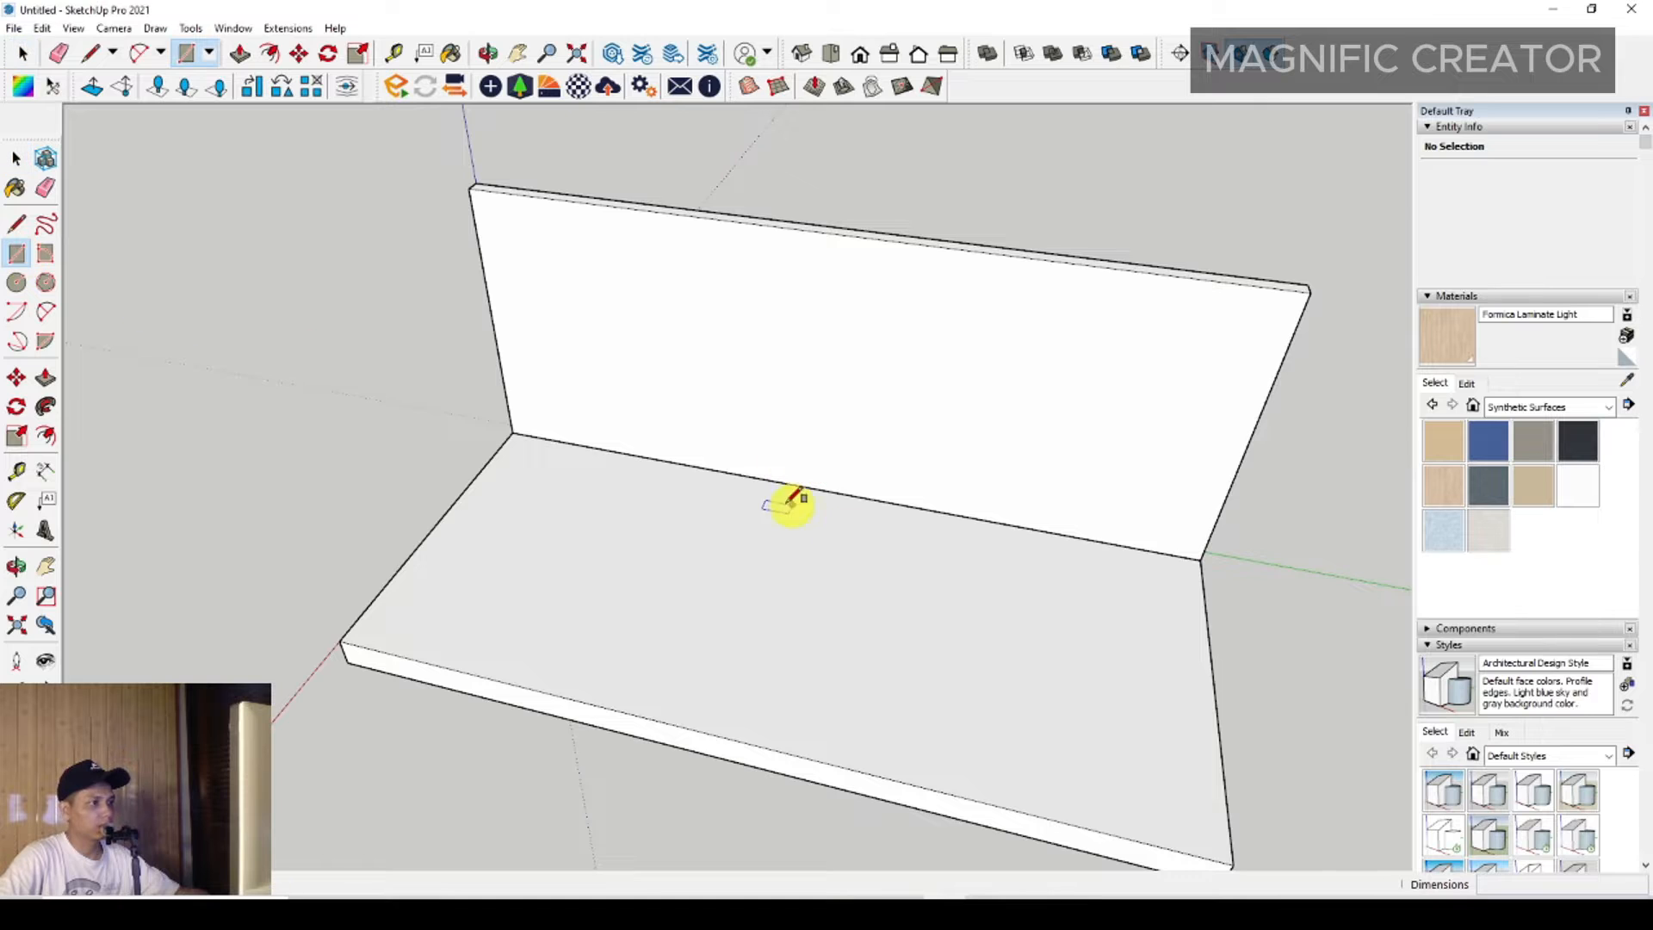
Draw a rectangle of about 637 by 2667 mm on the floor, starting at the base of the back wall.
scroll(787, 503, up, 2)
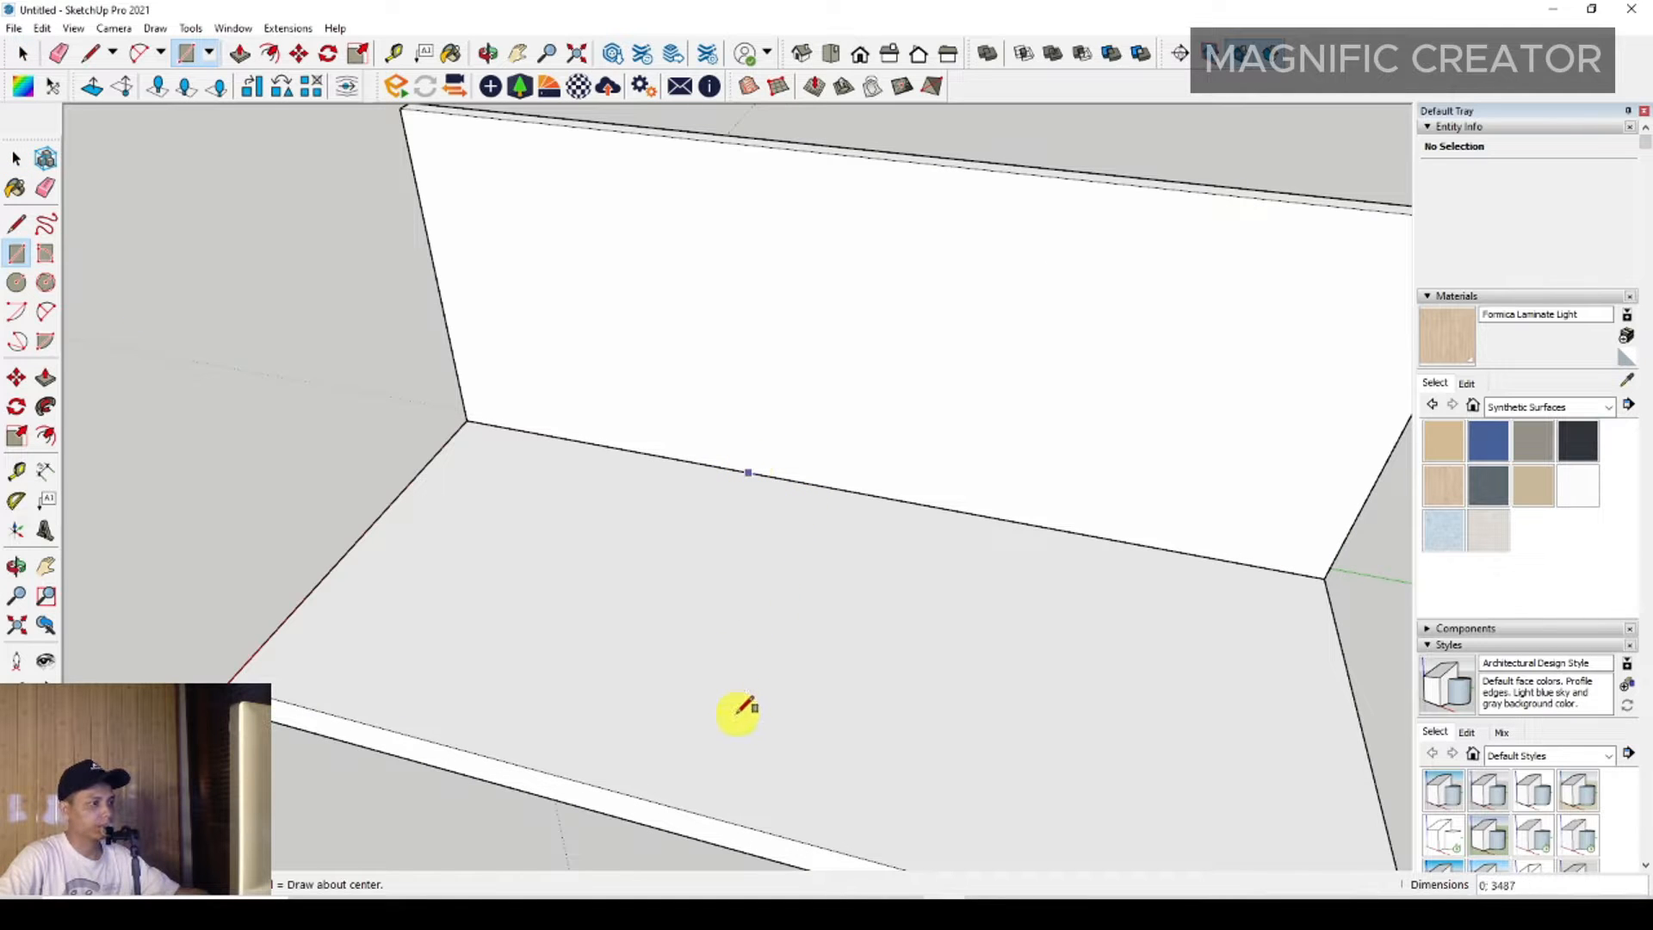
scroll(755, 698, up, 1)
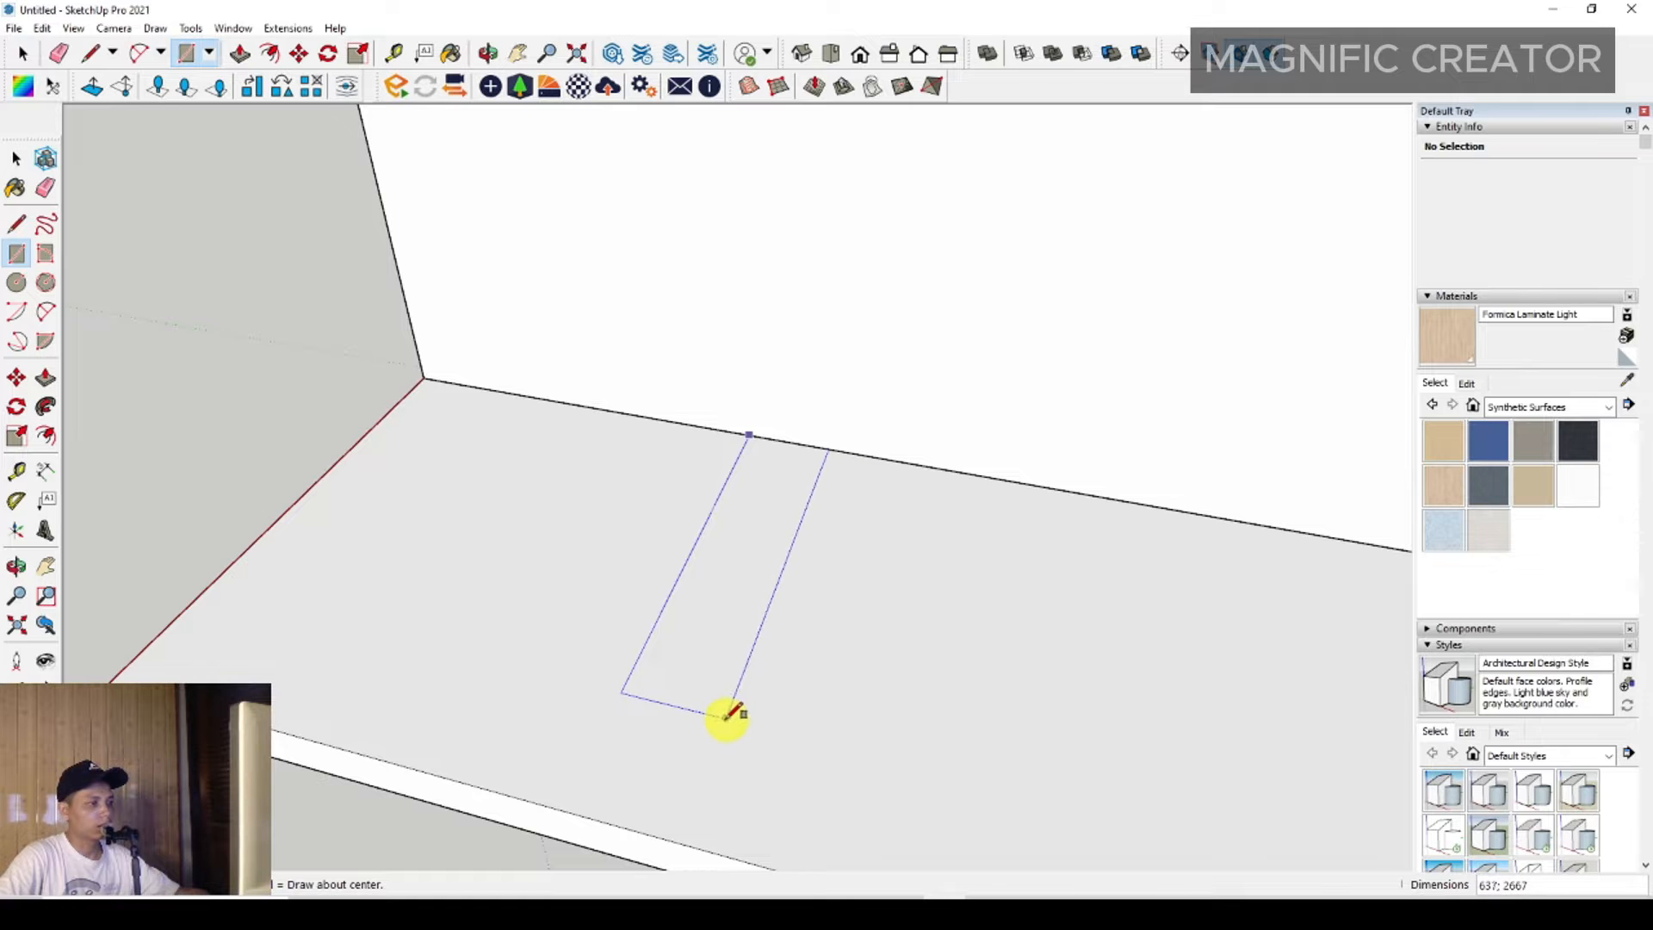
click(725, 718)
key(space)
Extrude the floor rectangle 3000 mm upward to the top of the back wall.
double_click(723, 648)
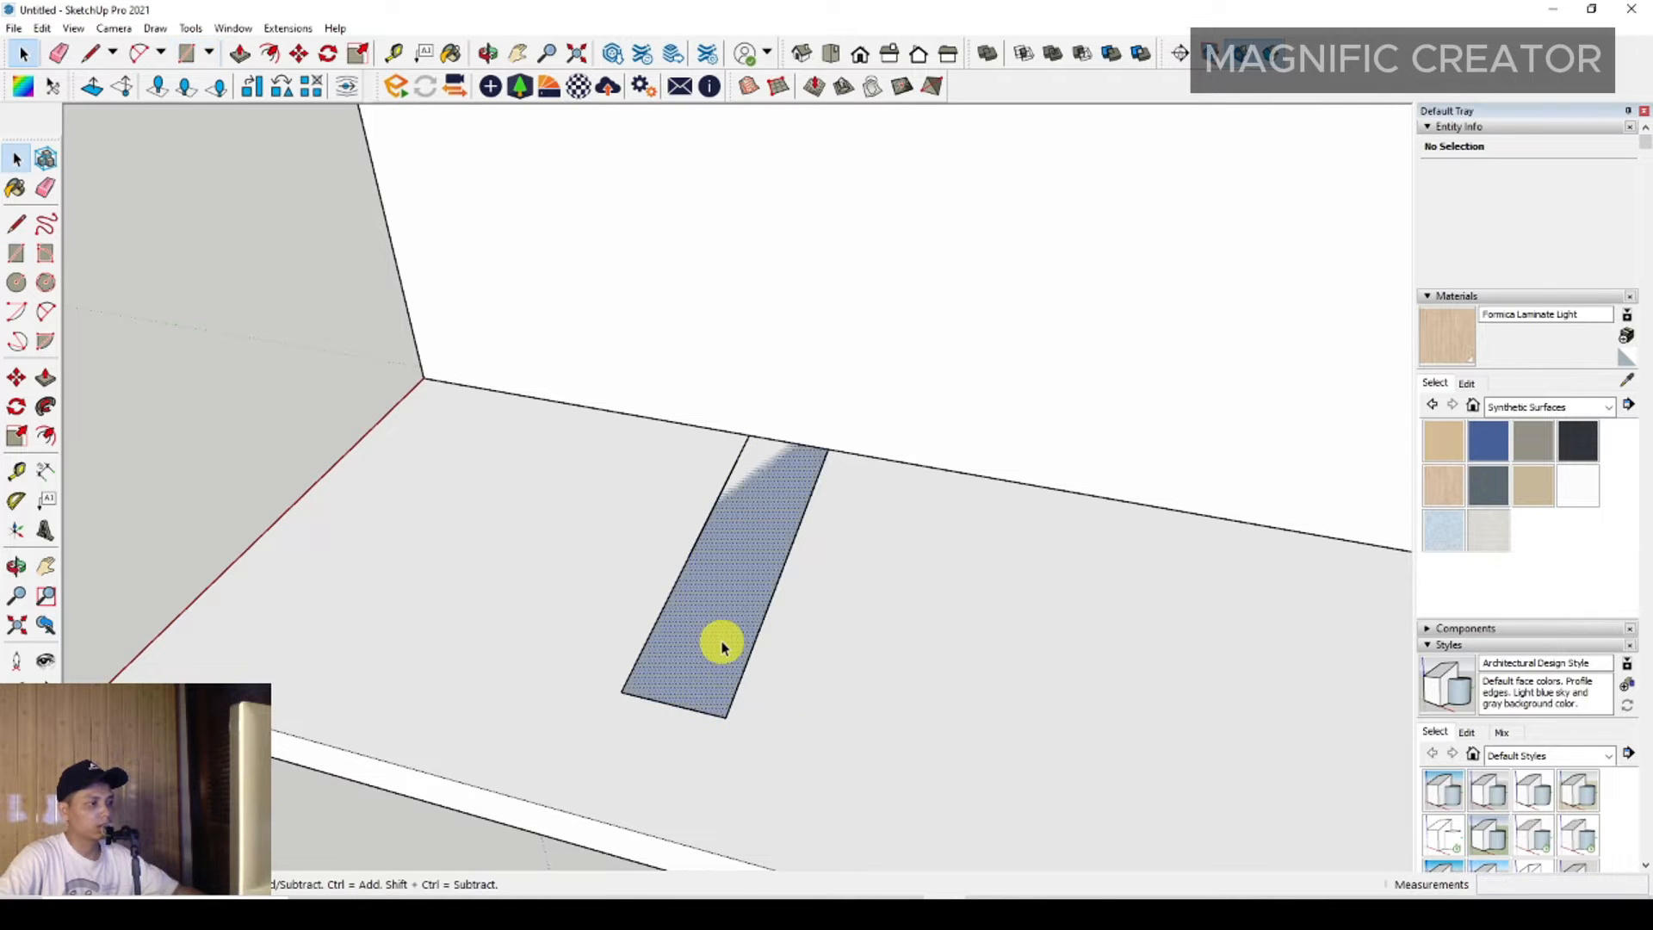
middle_drag(724, 647, 759, 584)
click(46, 378)
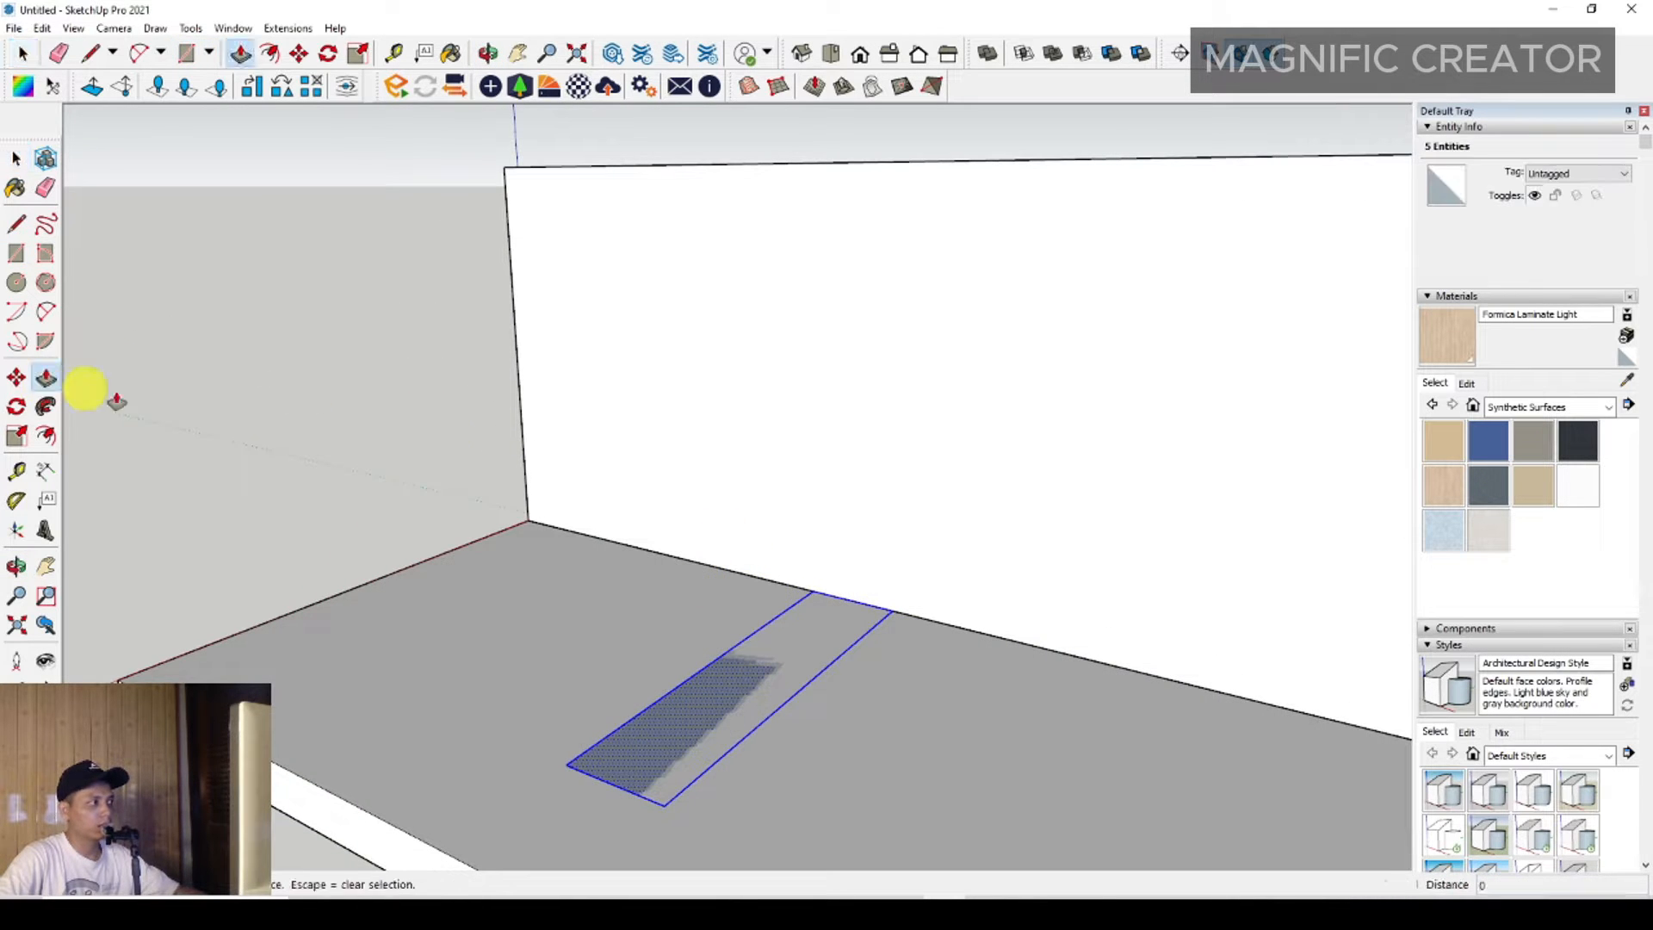
click(858, 612)
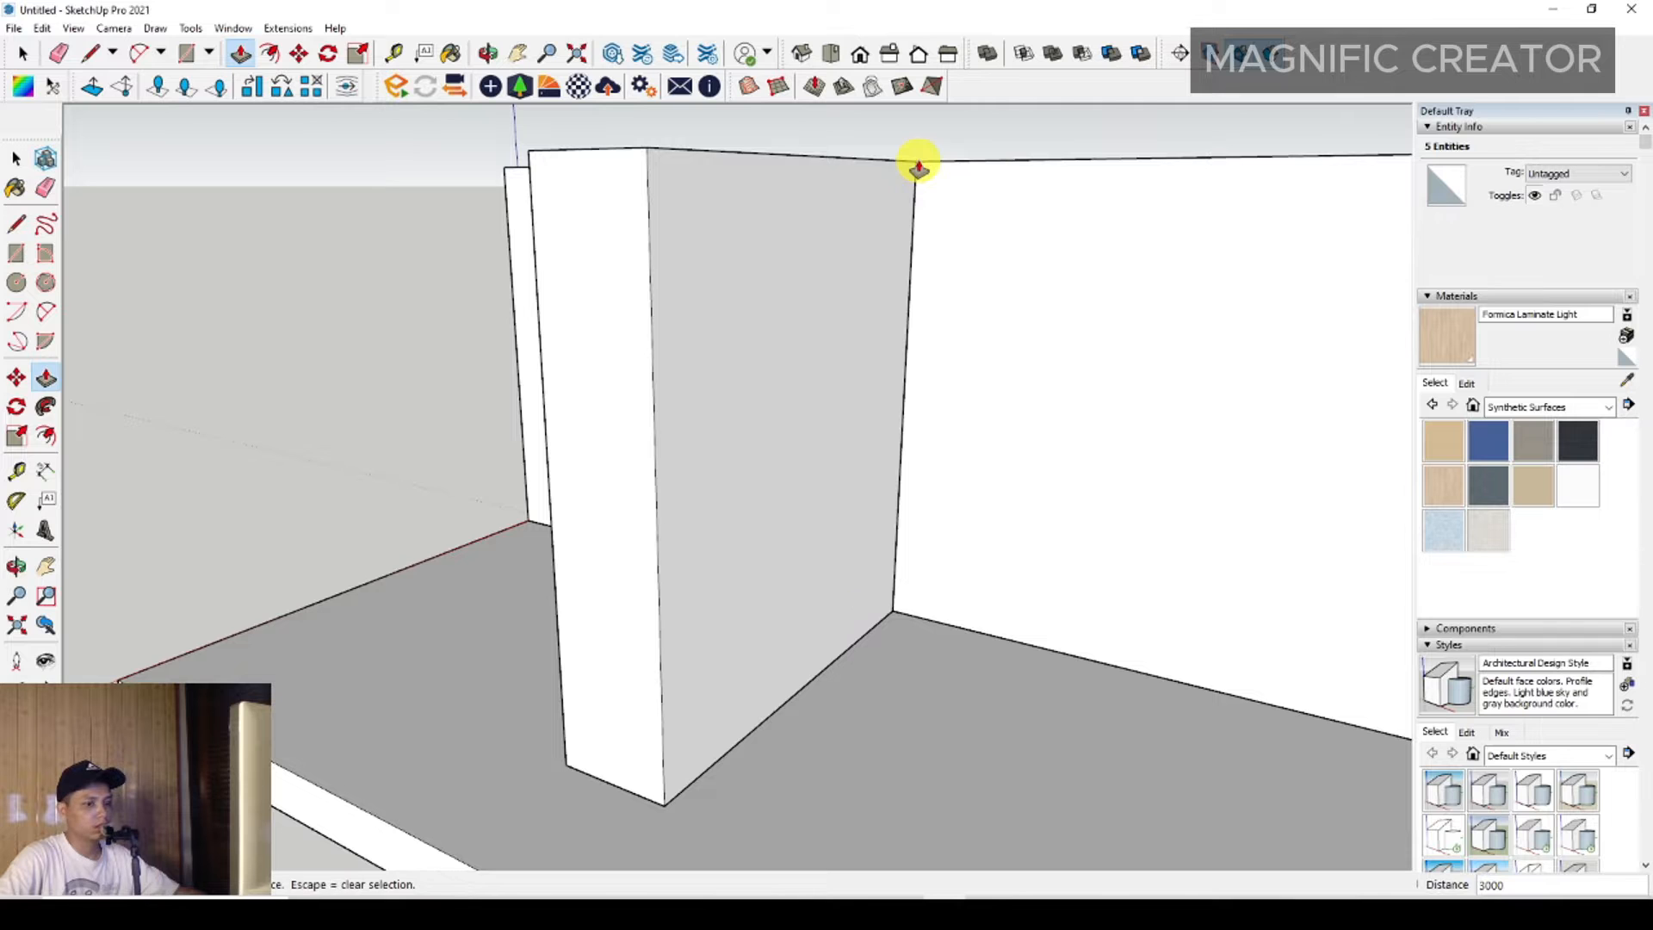
click(919, 161)
key(space)
Place a guide line on the block's side face, parallel to its bottom edge and about 498 mm above it.
scroll(822, 360, down, 2)
click(804, 372)
middle_drag(800, 377, 749, 406)
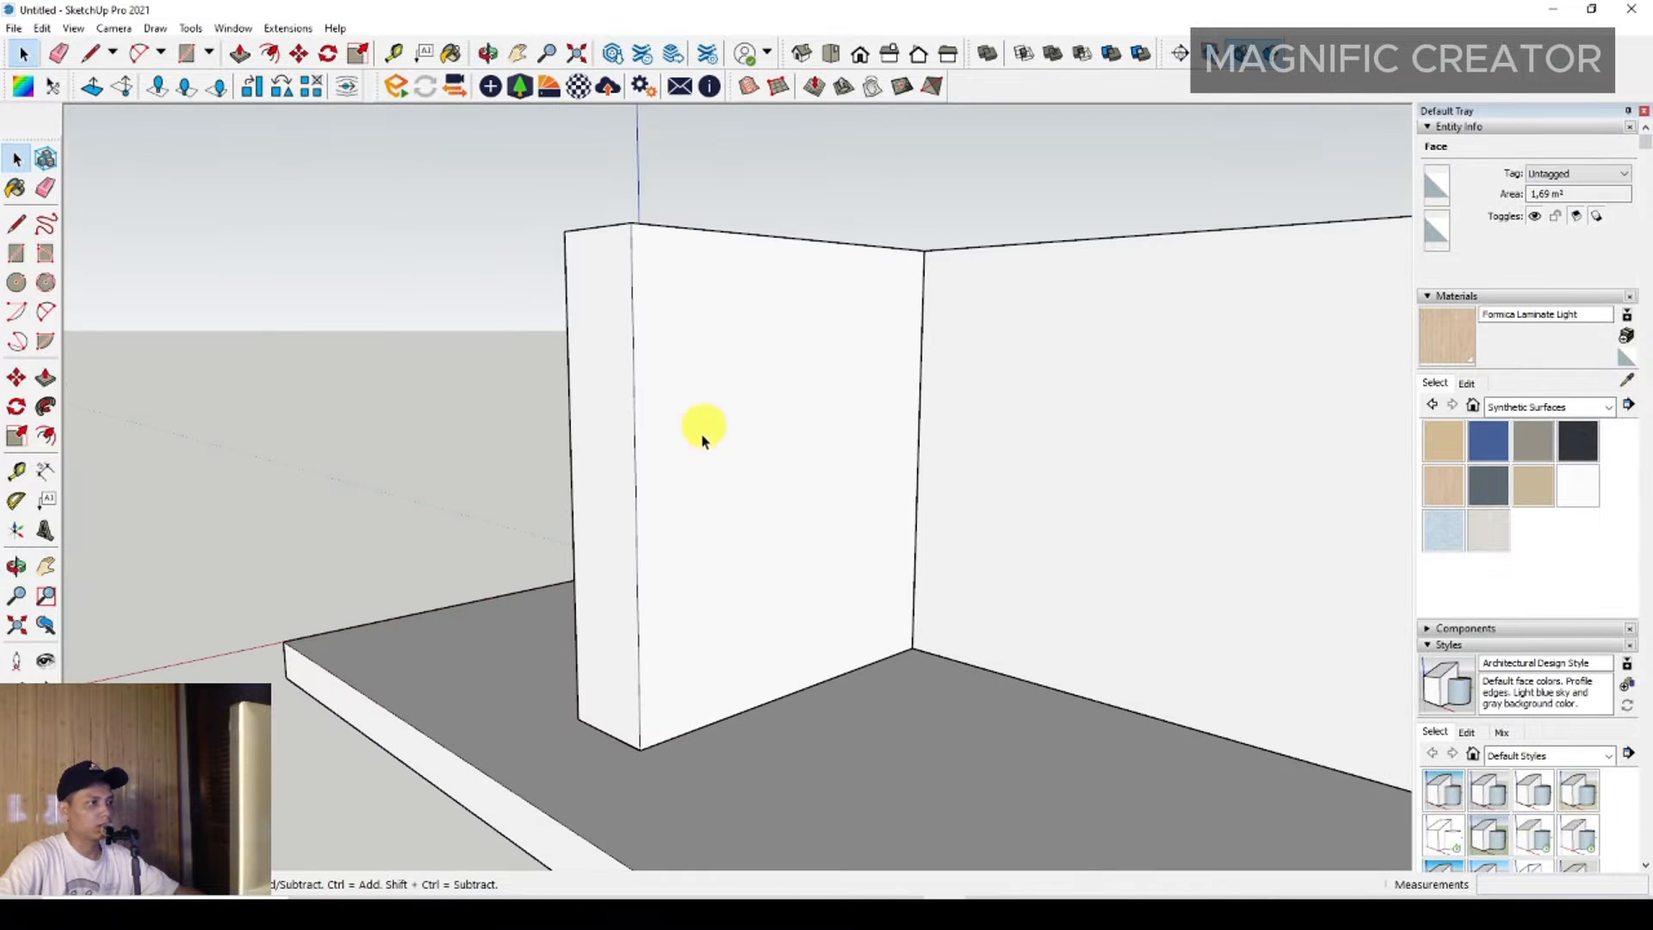
mouse_move(711, 507)
middle_down()
mouse_move(715, 533)
mouse_move(733, 527)
middle_up()
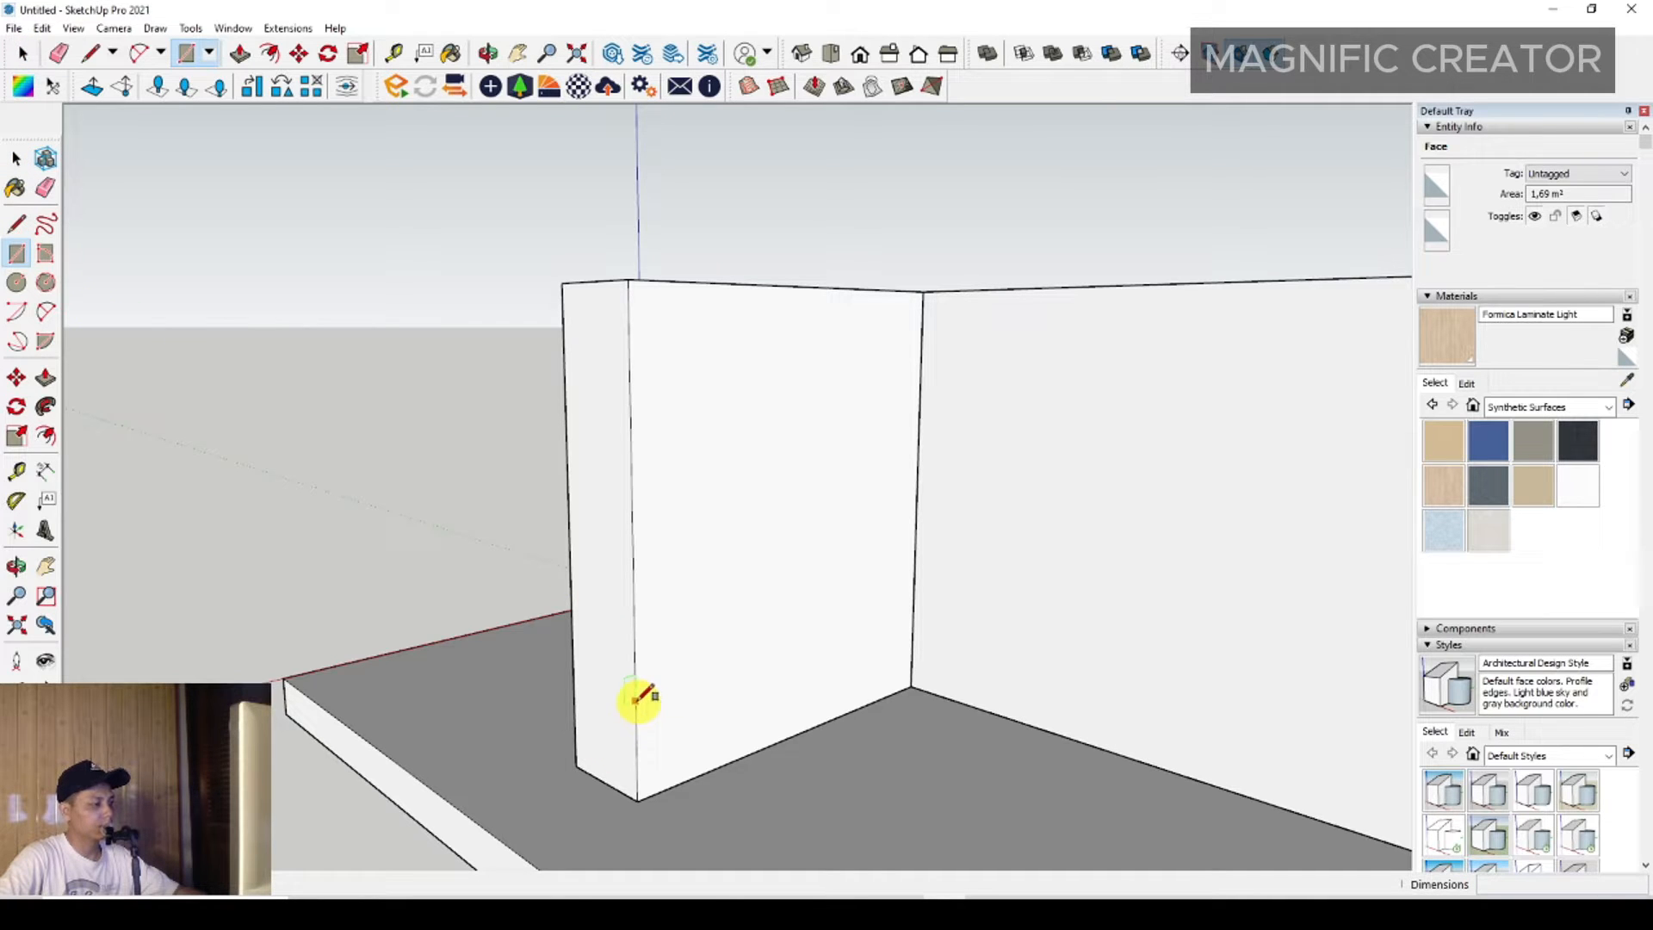
key(space)
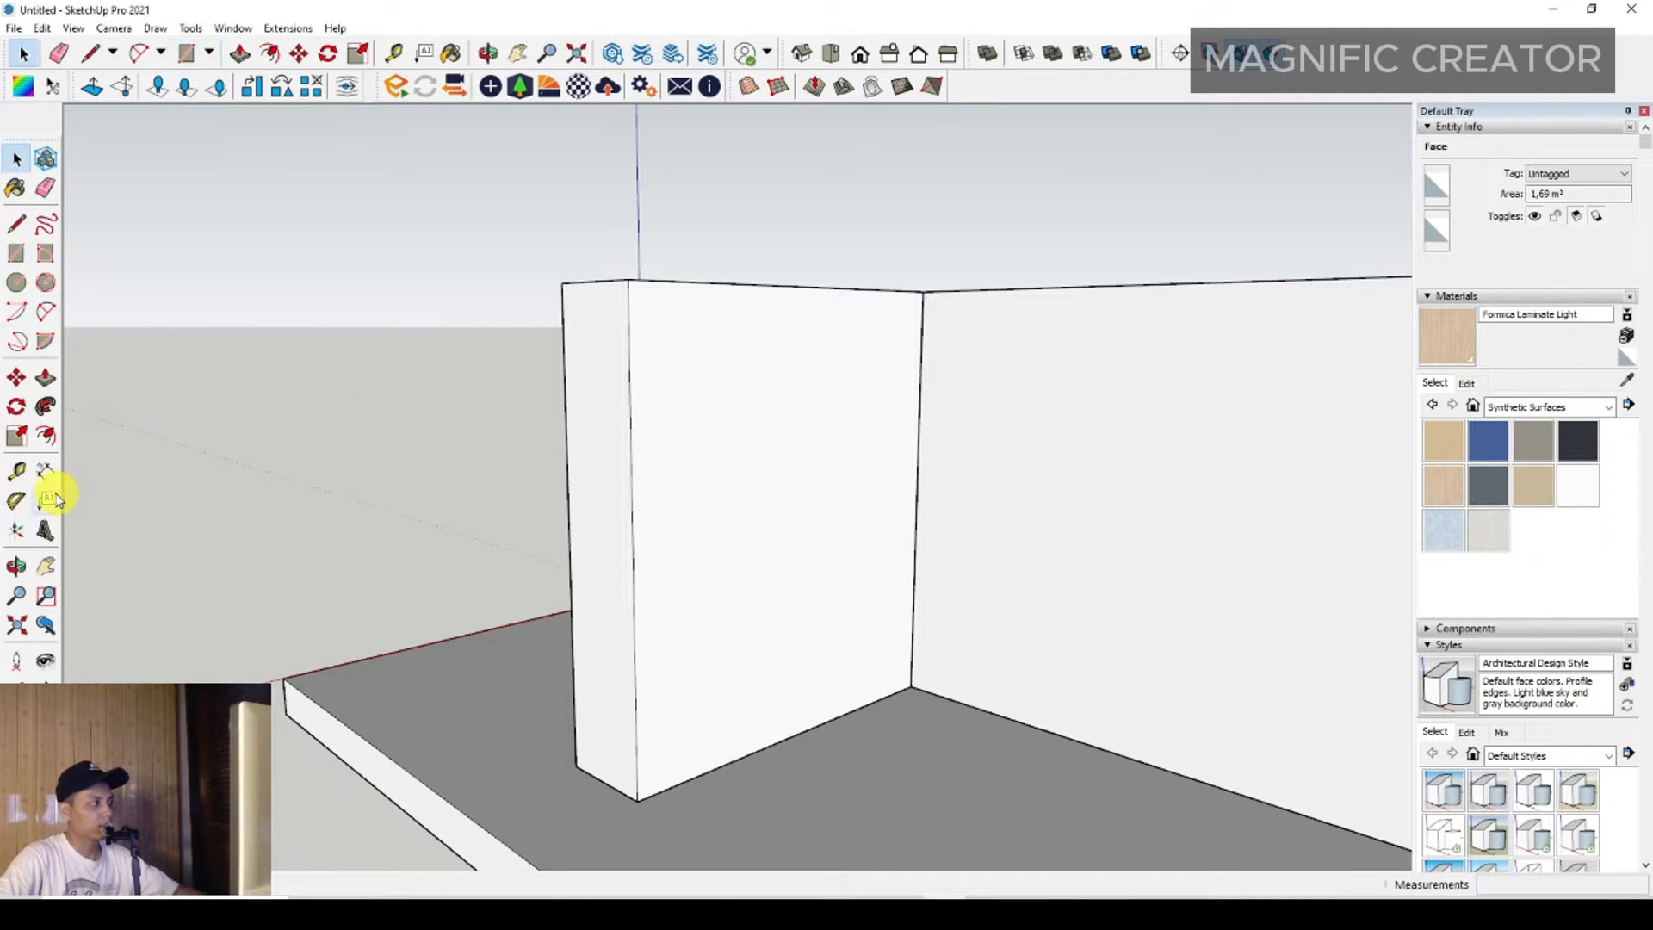
click(16, 471)
click(685, 782)
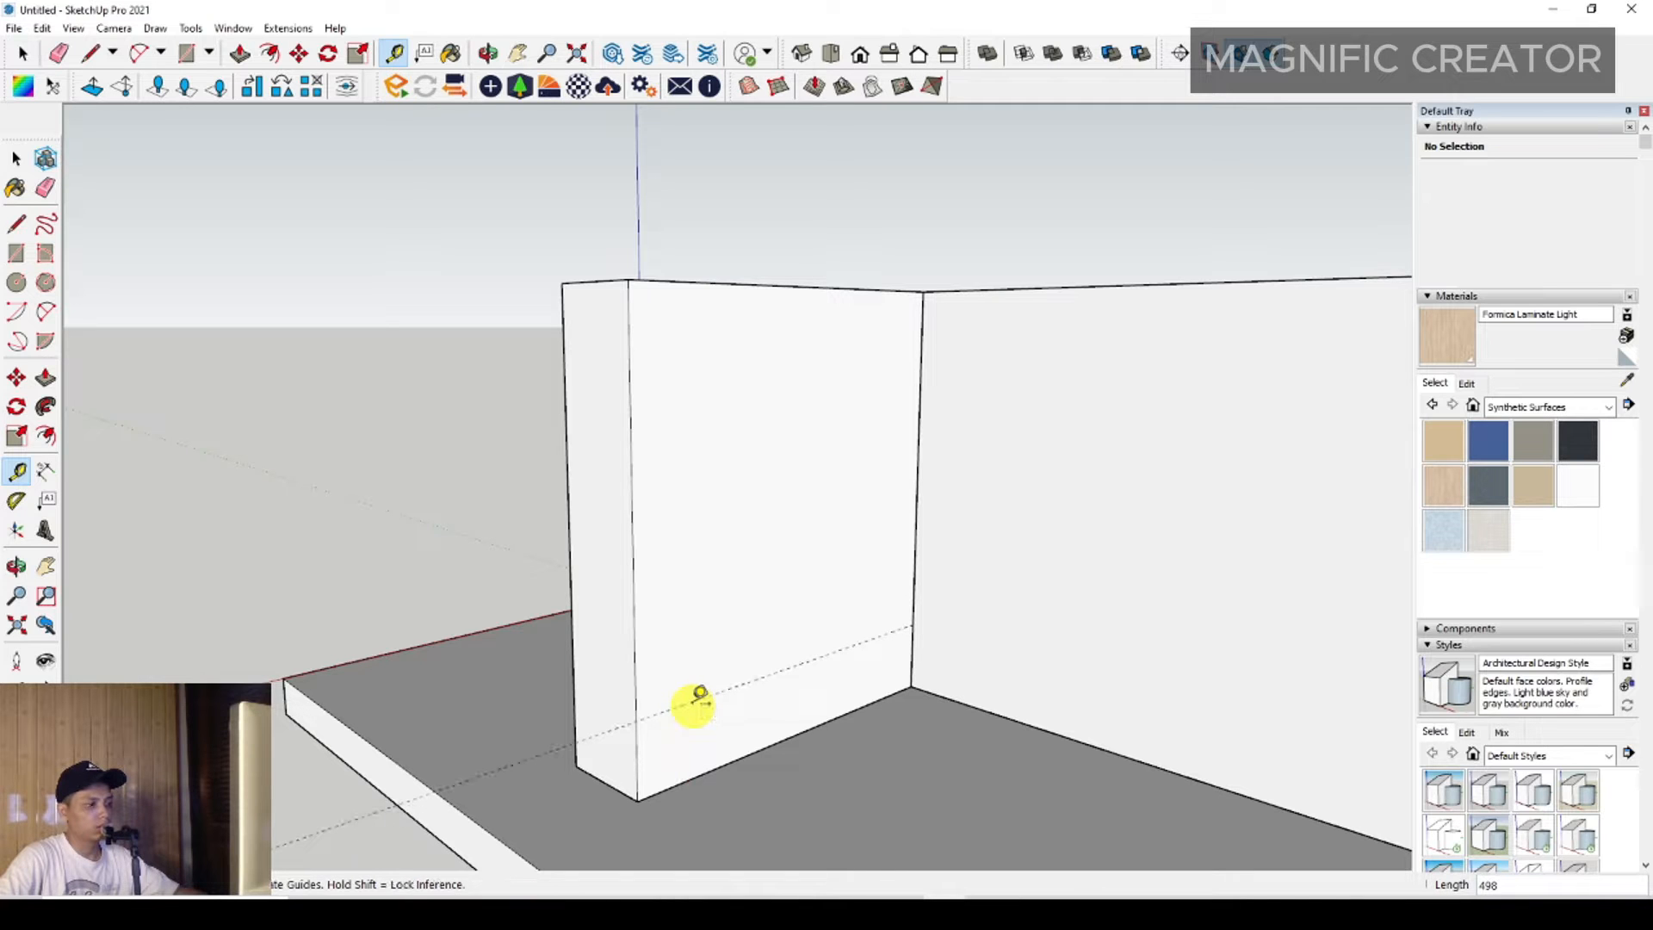
key(space)
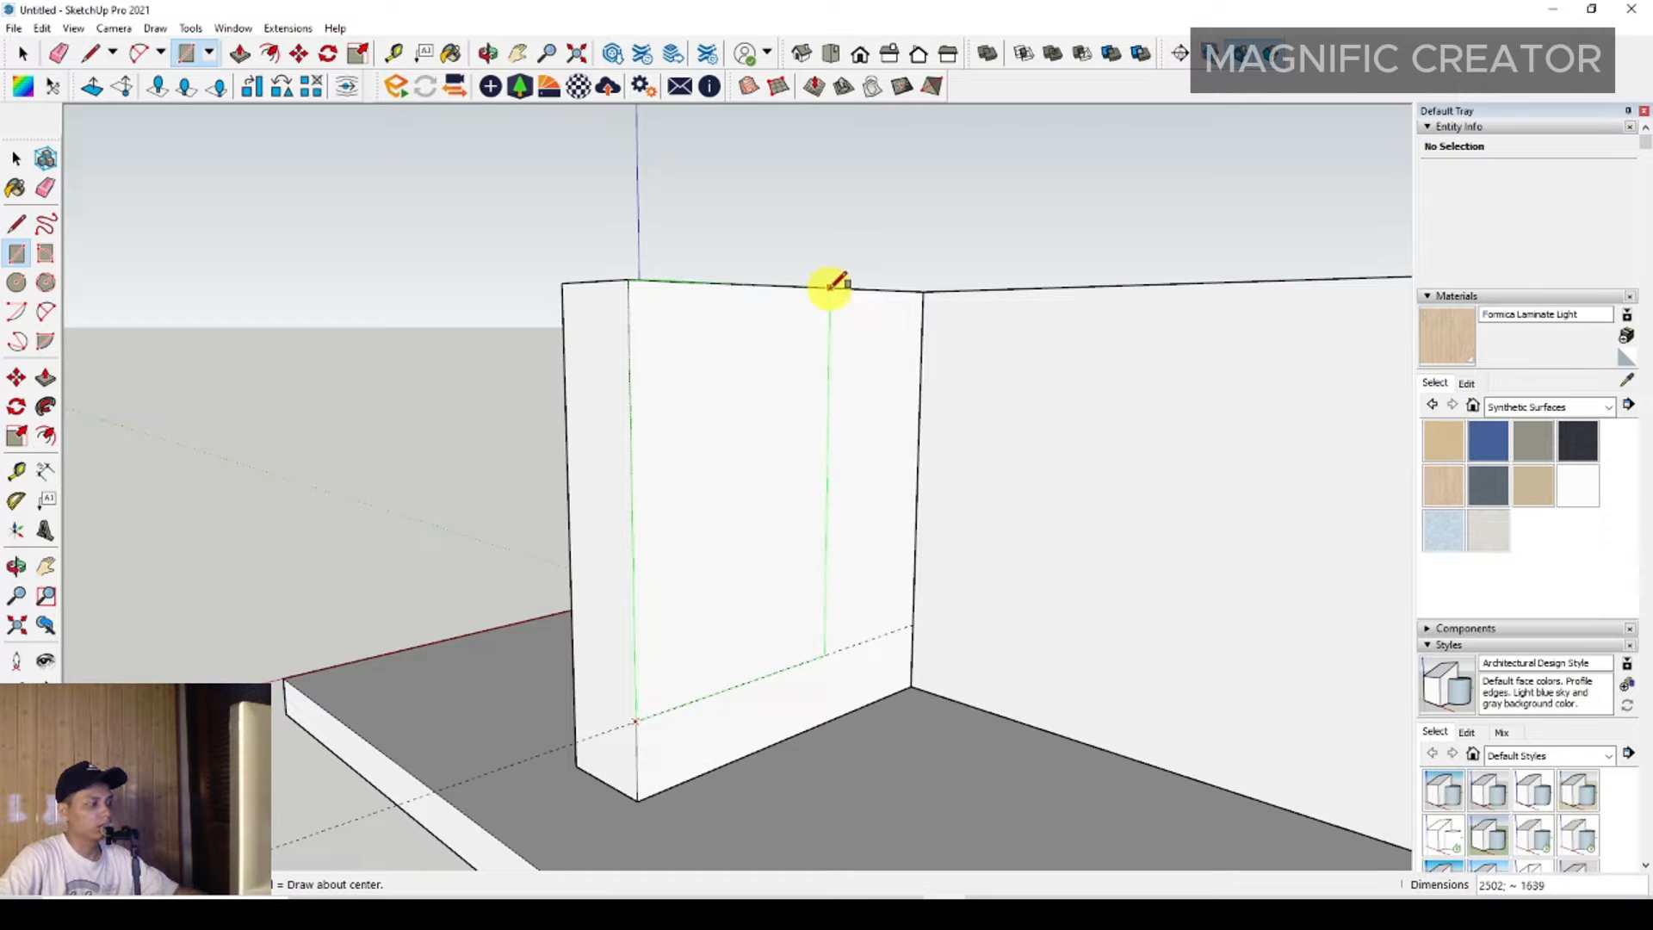
Draw a rectangle of about 2502 by 1640 mm above the guide and push it through the block to leave an L-shape.
key(space)
click(774, 499)
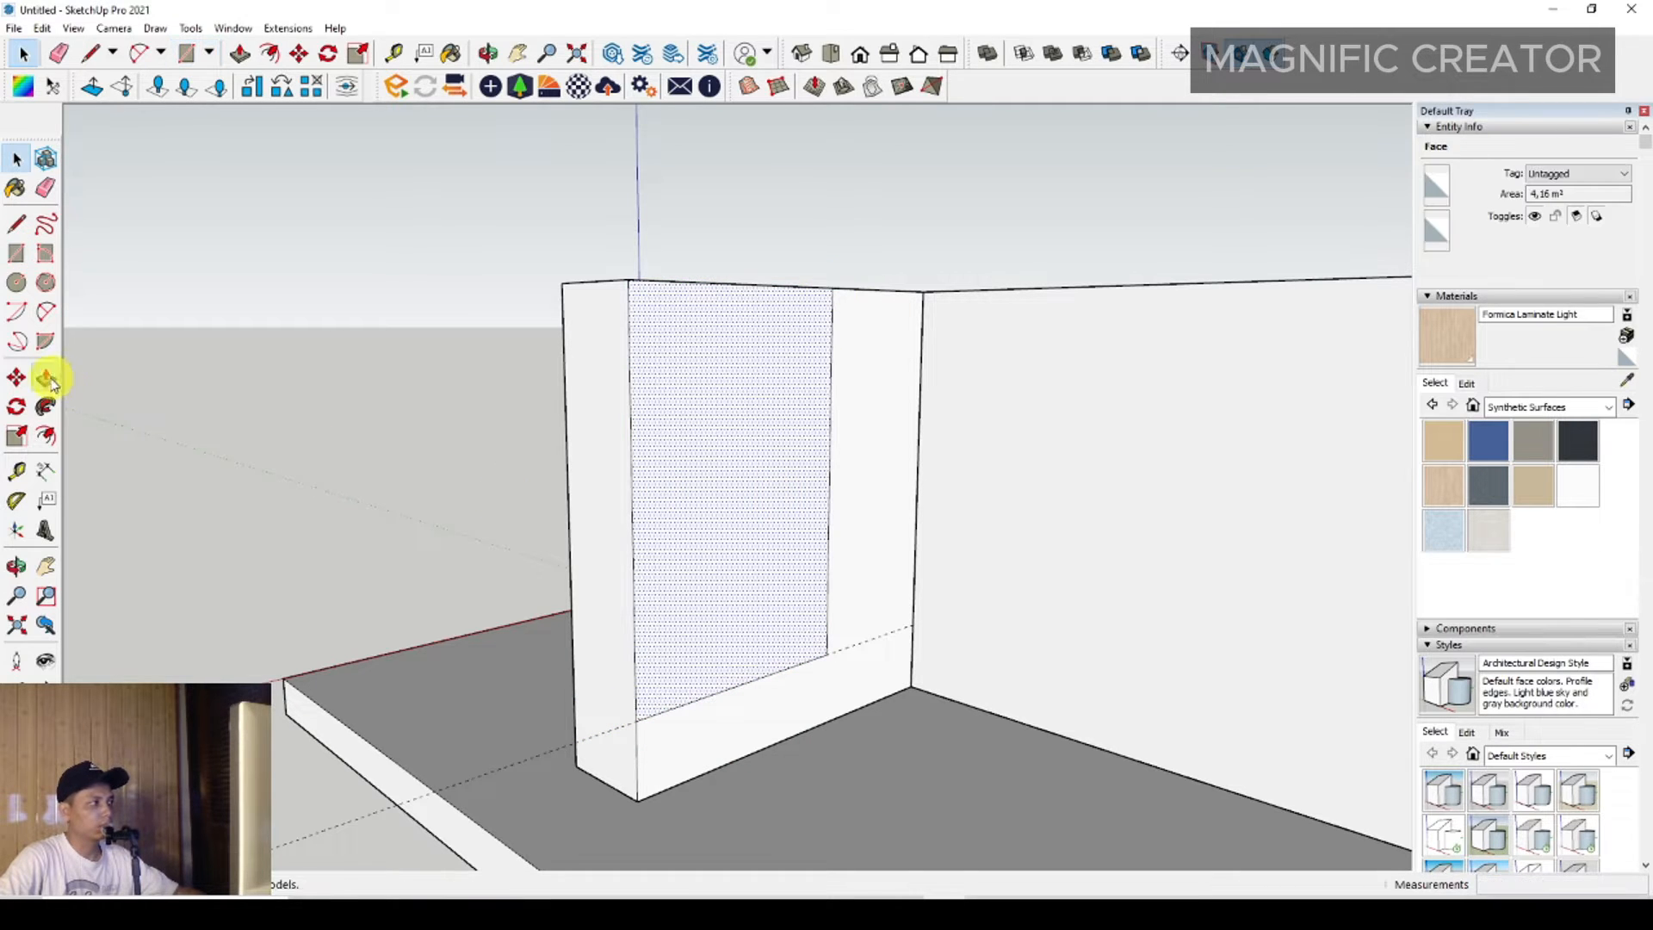
click(48, 378)
click(644, 470)
click(579, 480)
key(space)
Erase the guide line running along the low part of the L-shaped block.
scroll(810, 546, down, 1)
middle_drag(812, 547, 1112, 663)
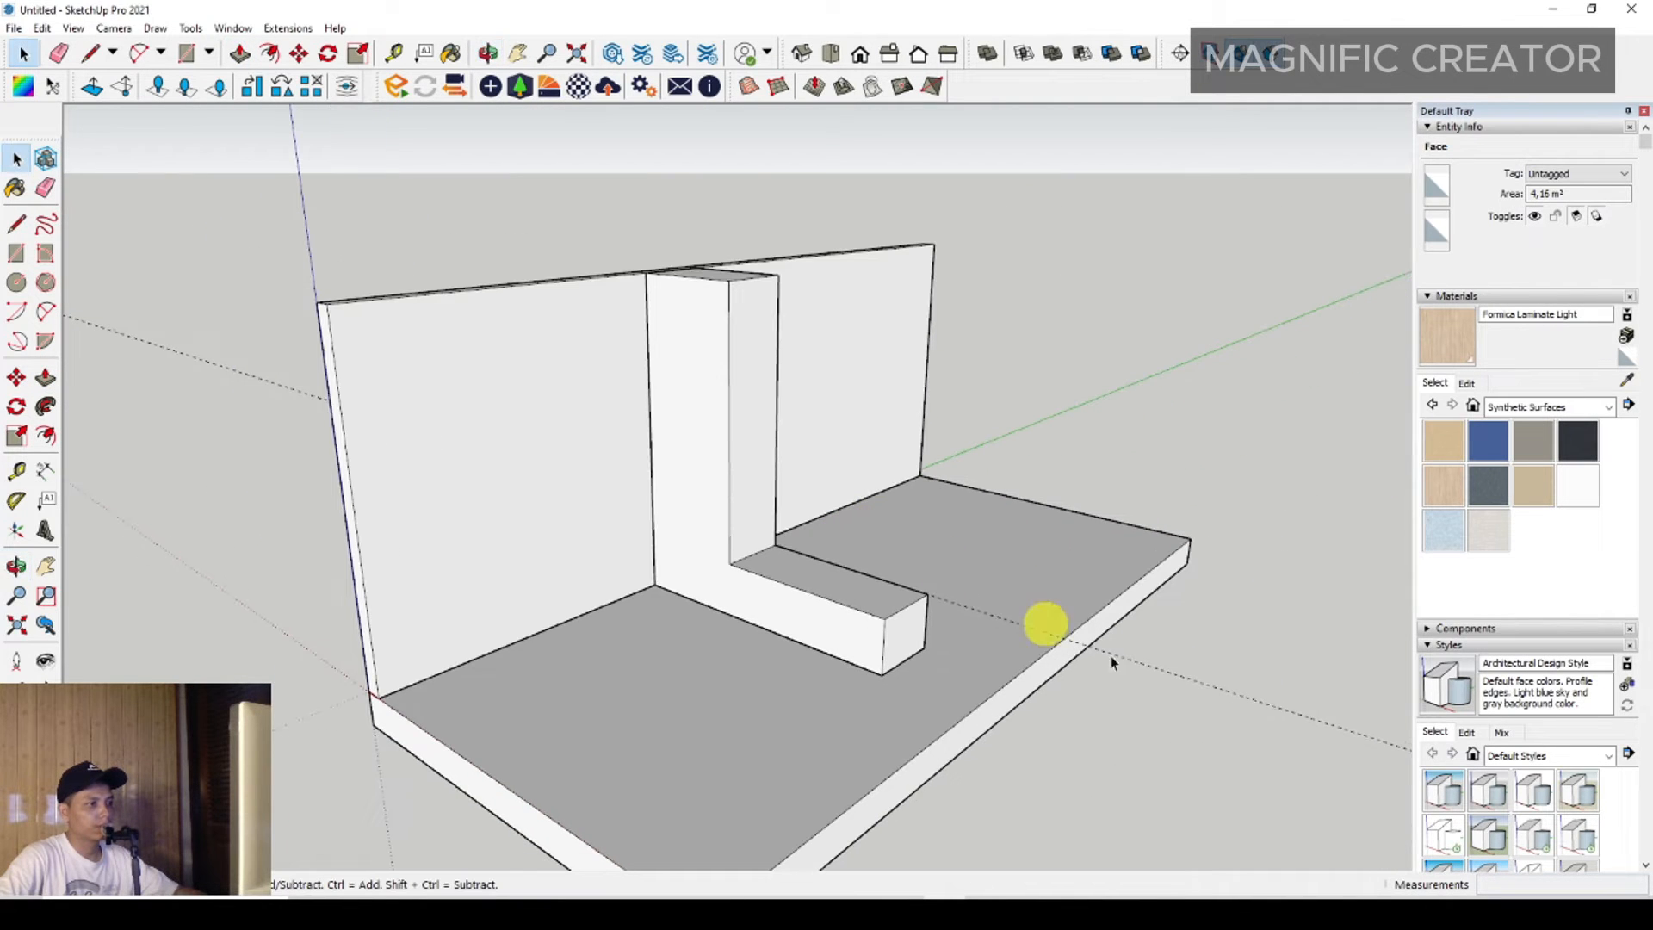
right_click(1178, 681)
click(1192, 712)
Push the front face of the L-shaped block's upright back toward the wall to make the upright narrower.
mouse_move(1192, 712)
middle_down()
mouse_move(749, 553)
mouse_move(394, 618)
mouse_move(915, 506)
mouse_move(775, 499)
middle_up()
key(space)
click(712, 528)
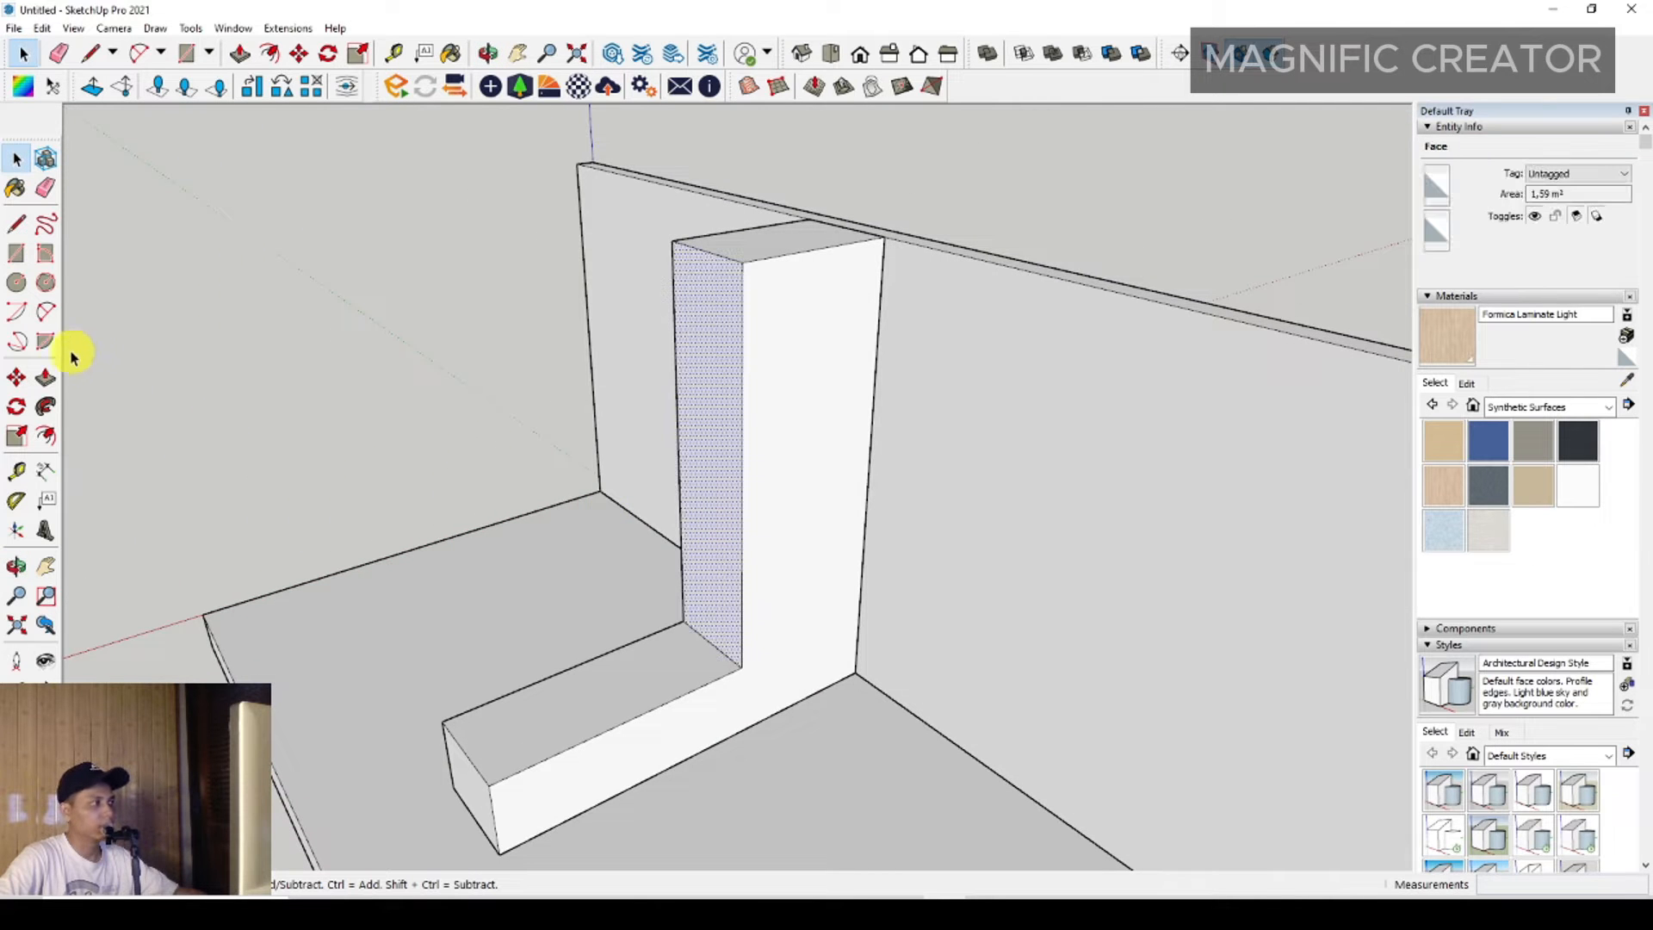
click(47, 381)
click(728, 515)
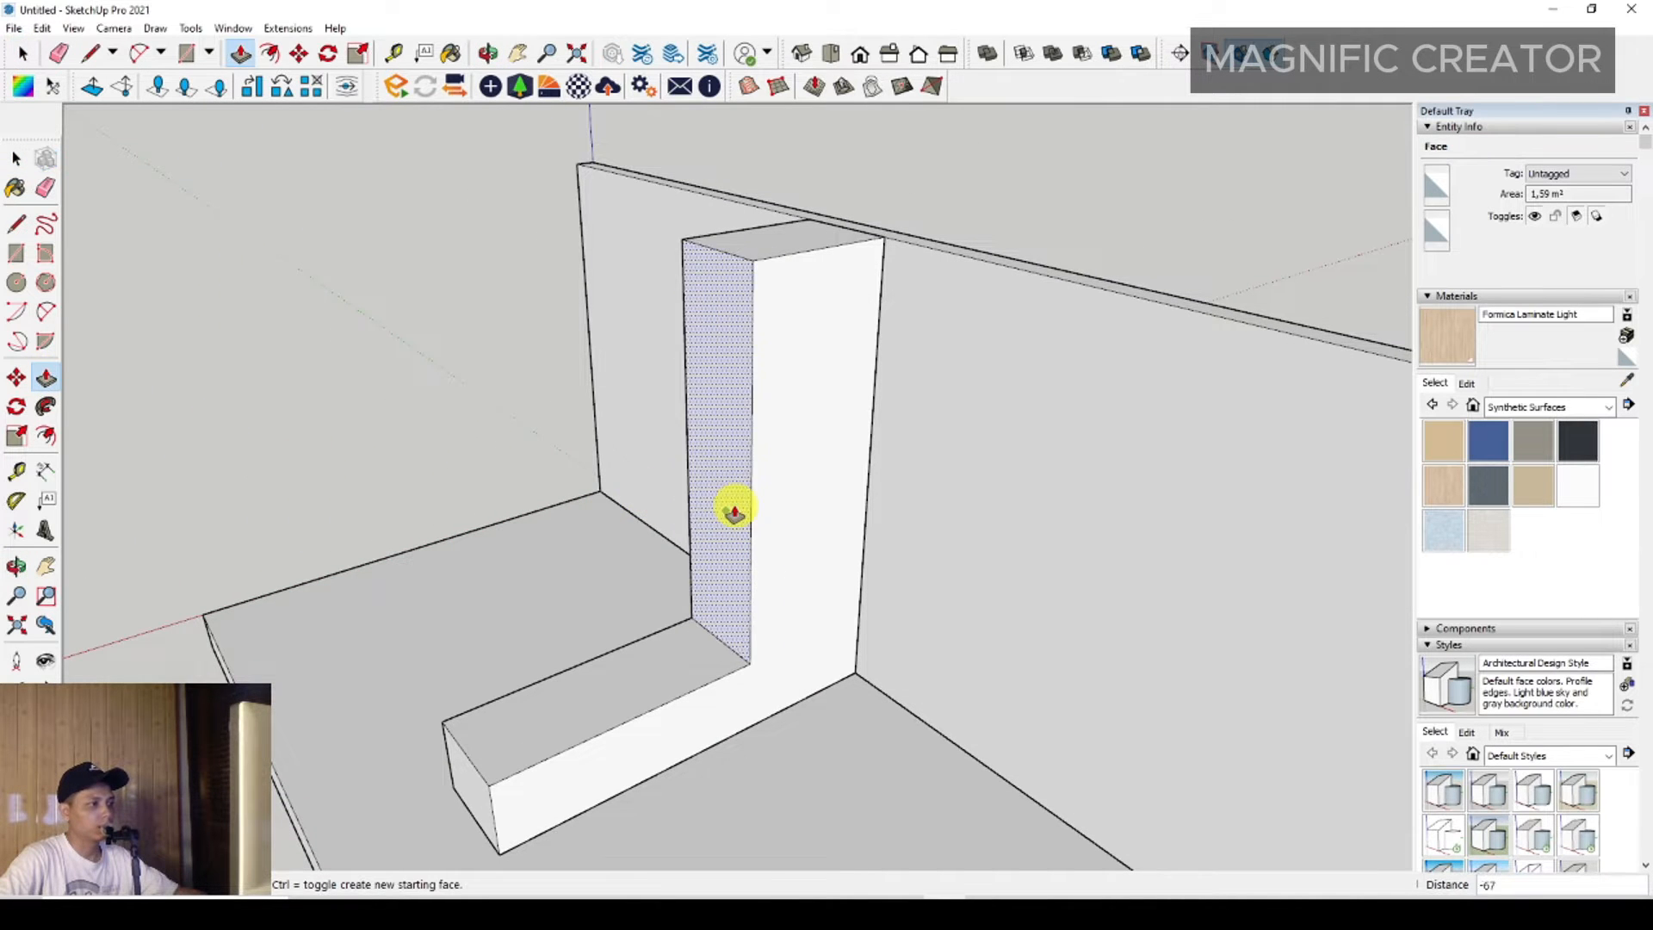
key(space)
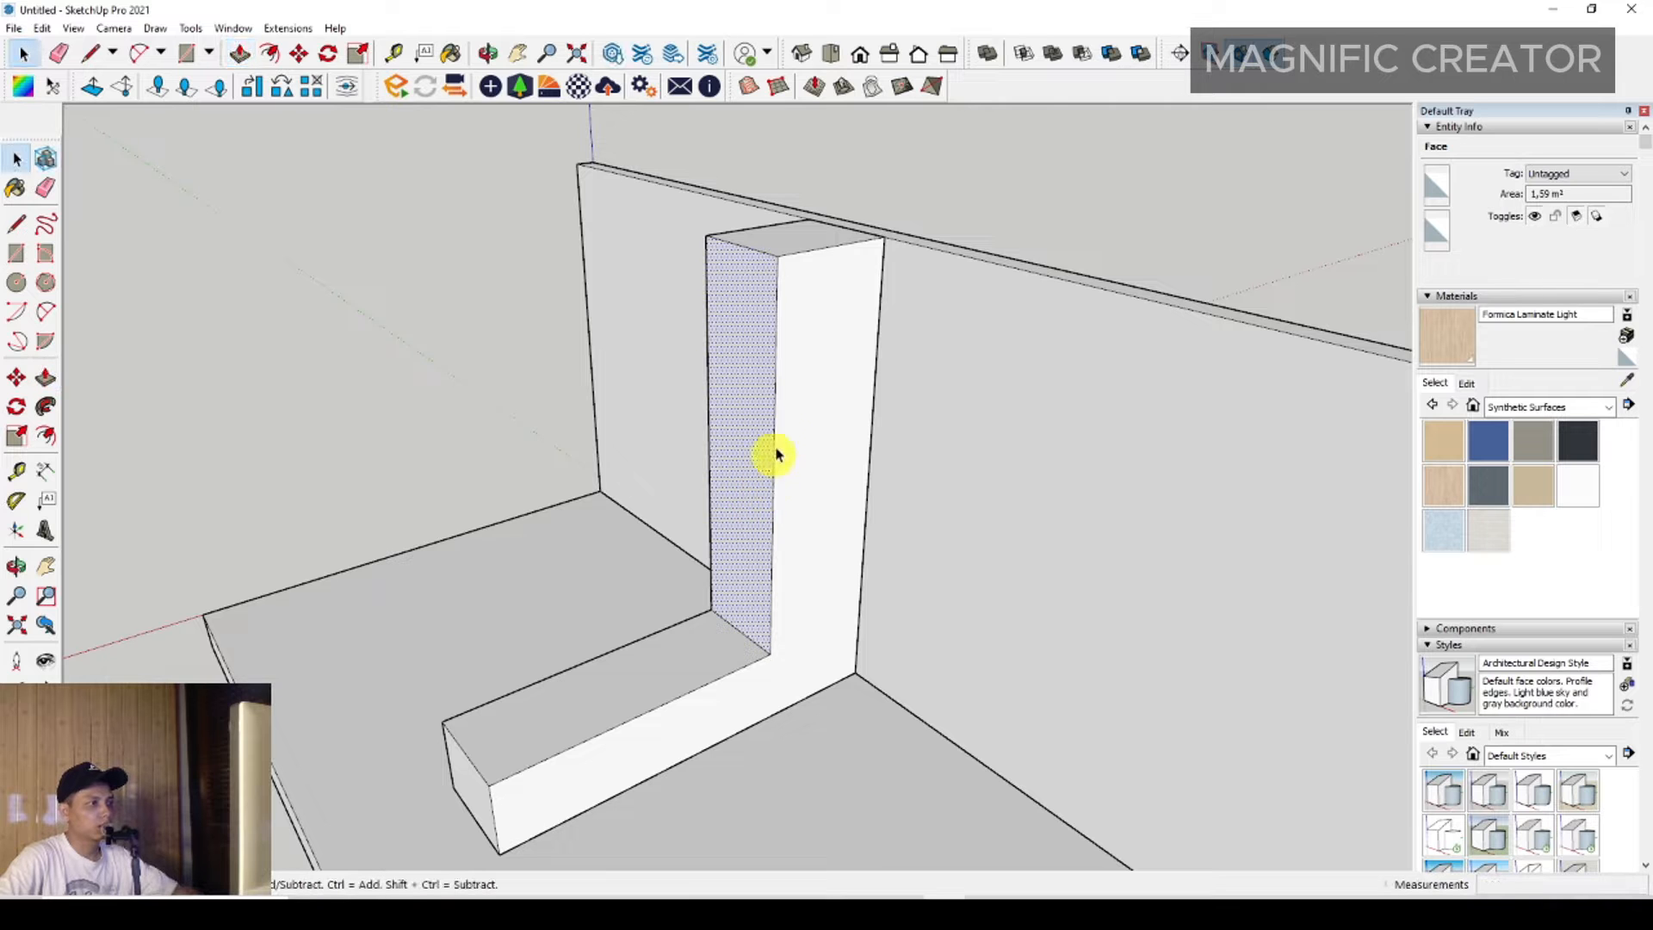
Make the whole L-shaped block a group.
triple_click(779, 430)
right_click(781, 429)
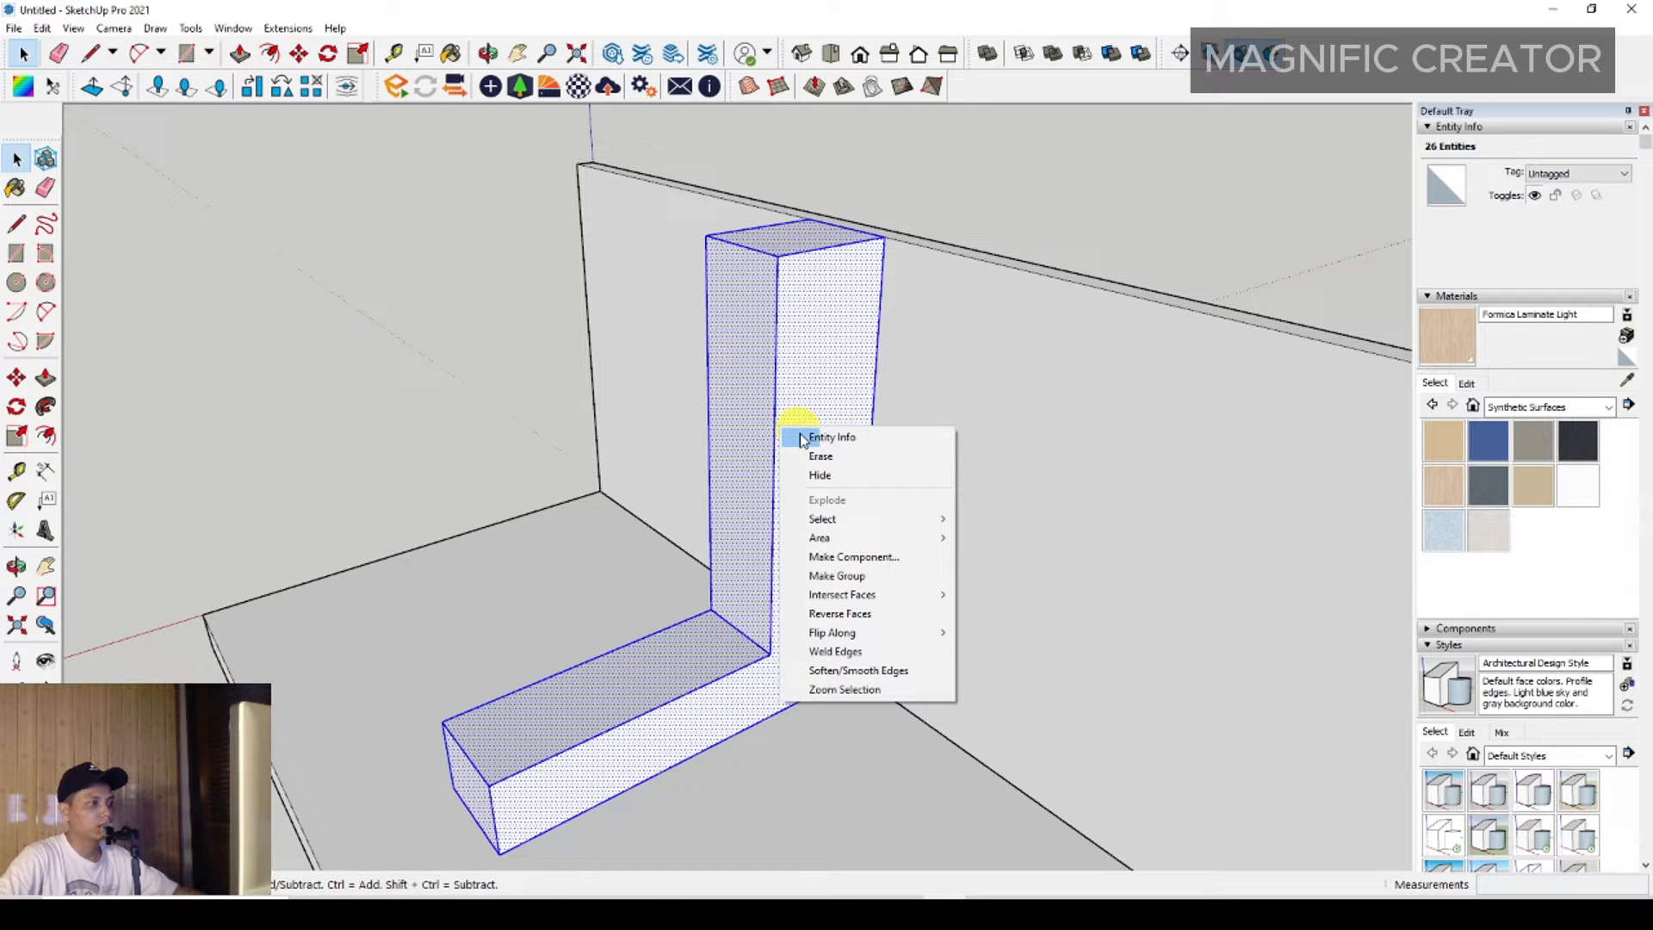
click(835, 577)
Draw a vertical rectangle filling the opening, from the upright's top corner to the outer end of the low base.
middle_drag(684, 683, 808, 609)
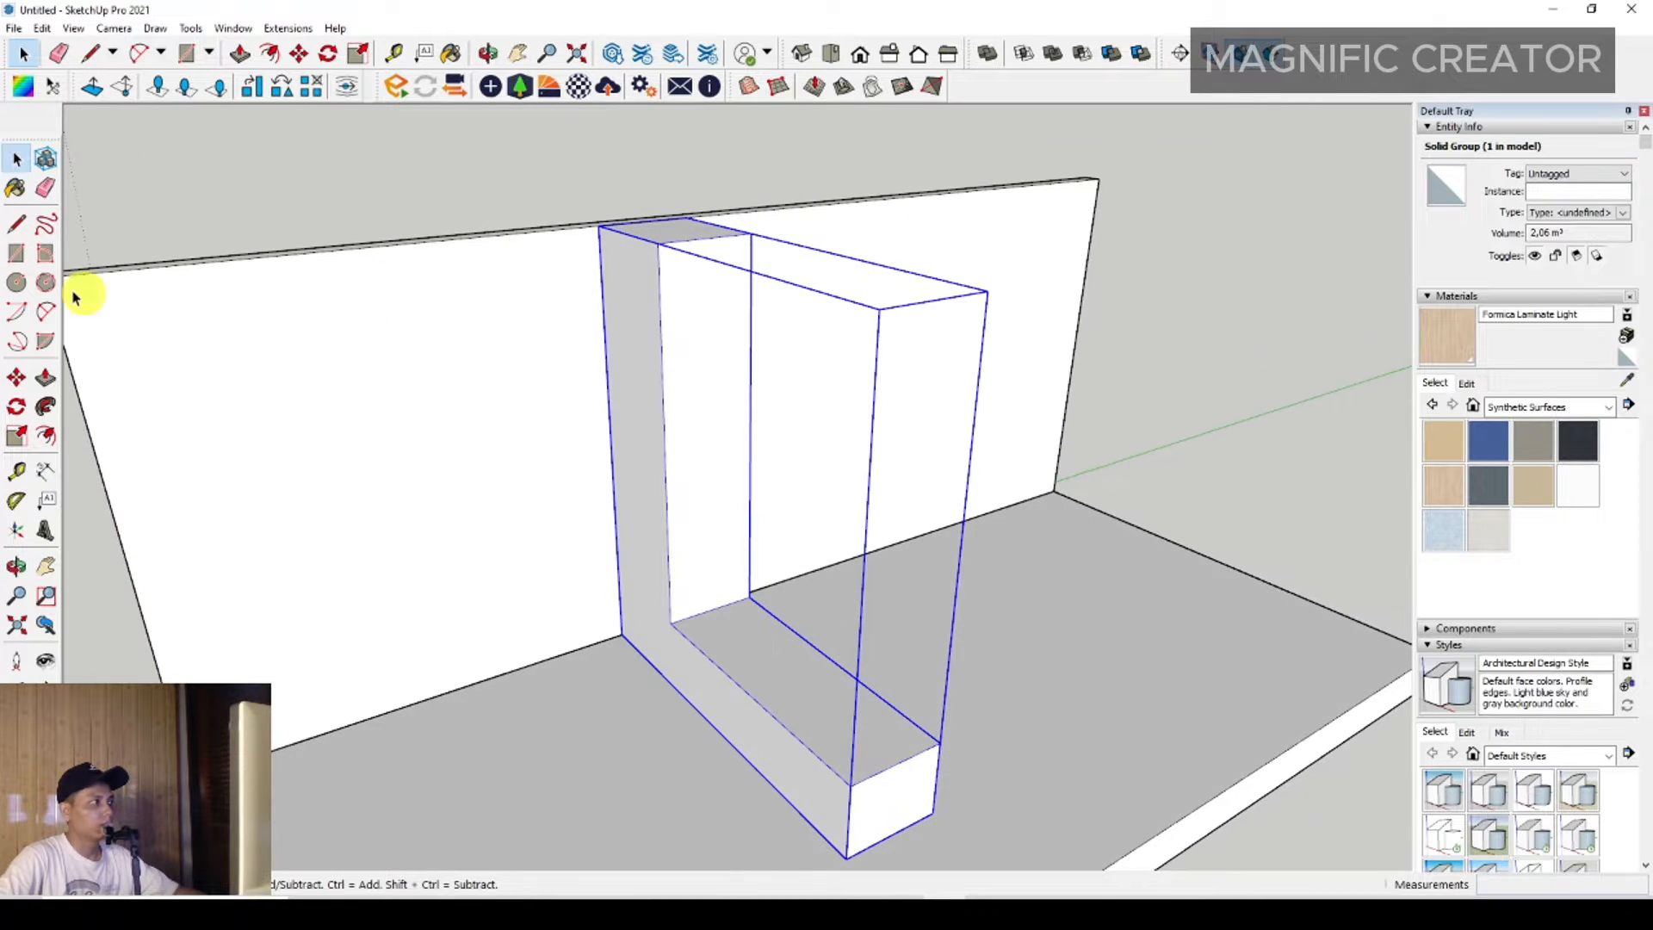
click(17, 257)
click(670, 243)
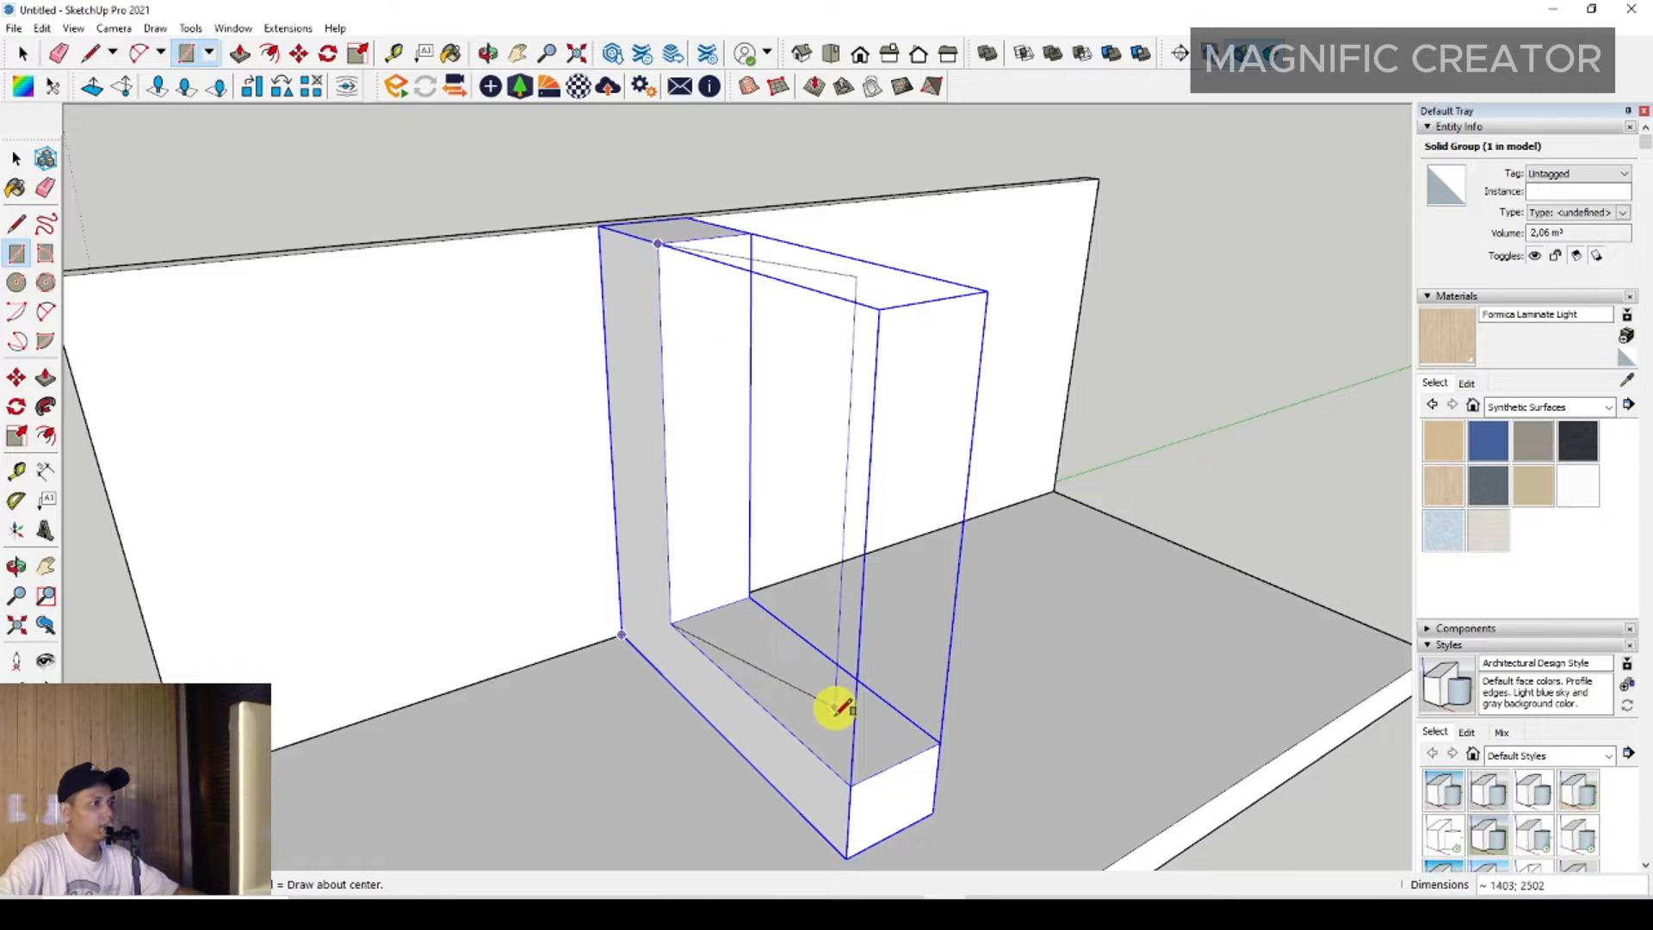
click(857, 780)
key(space)
Offset the outline of the vertical panel slightly inward to form a narrow frame border.
scroll(818, 568, up, 2)
click(818, 568)
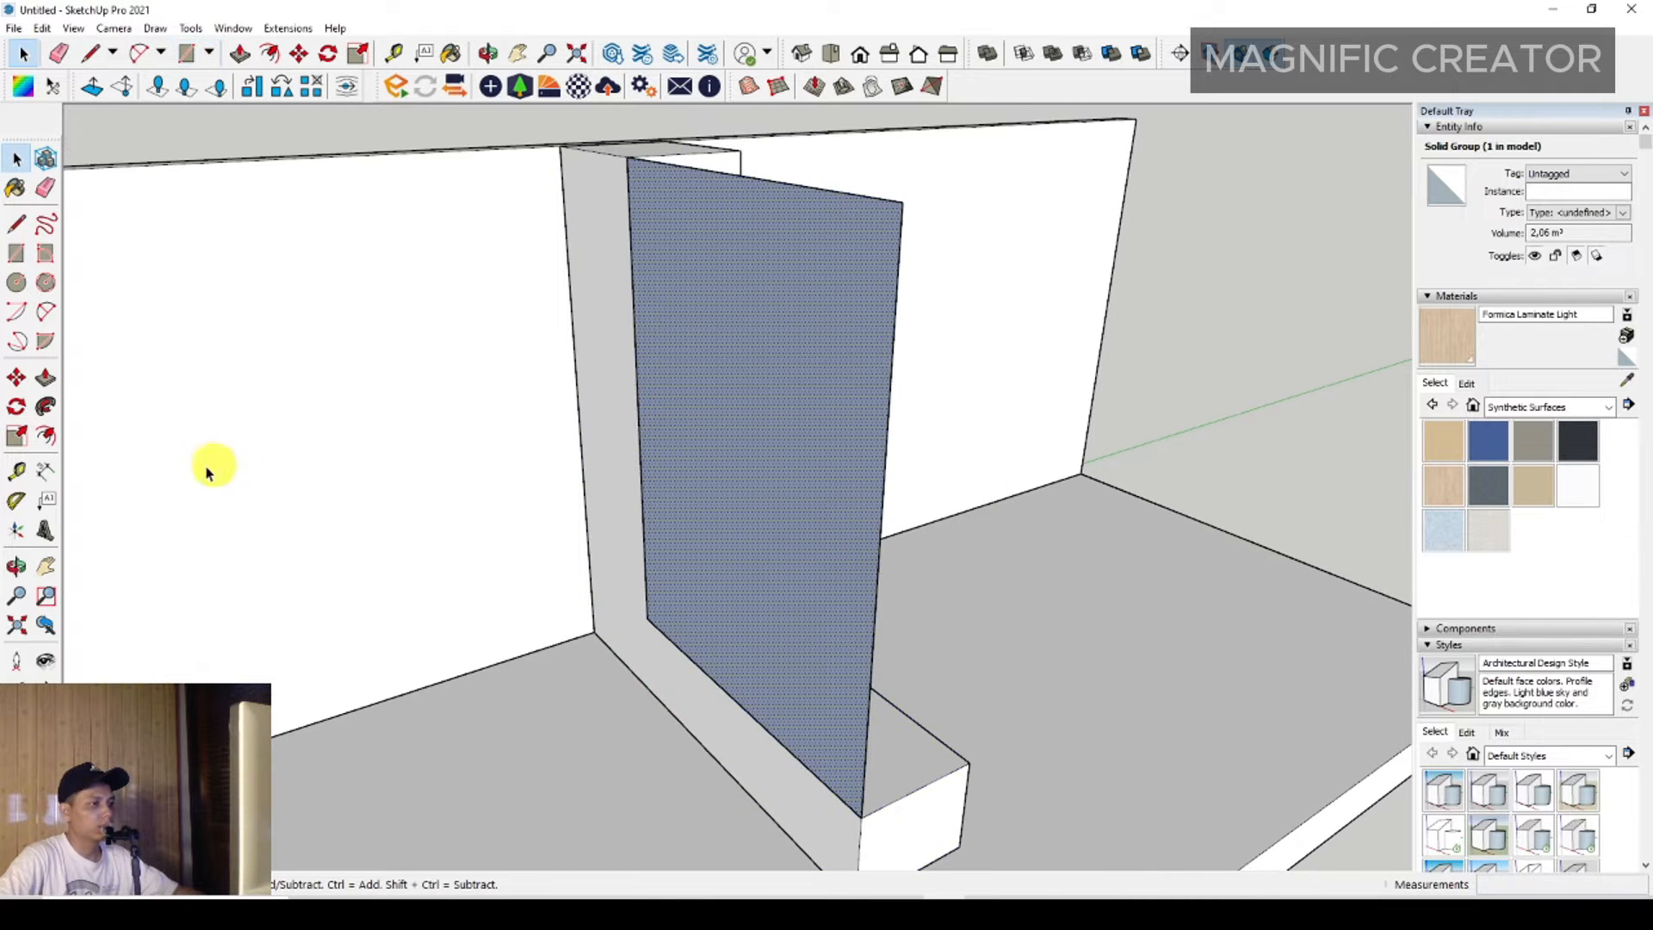
click(45, 435)
click(864, 495)
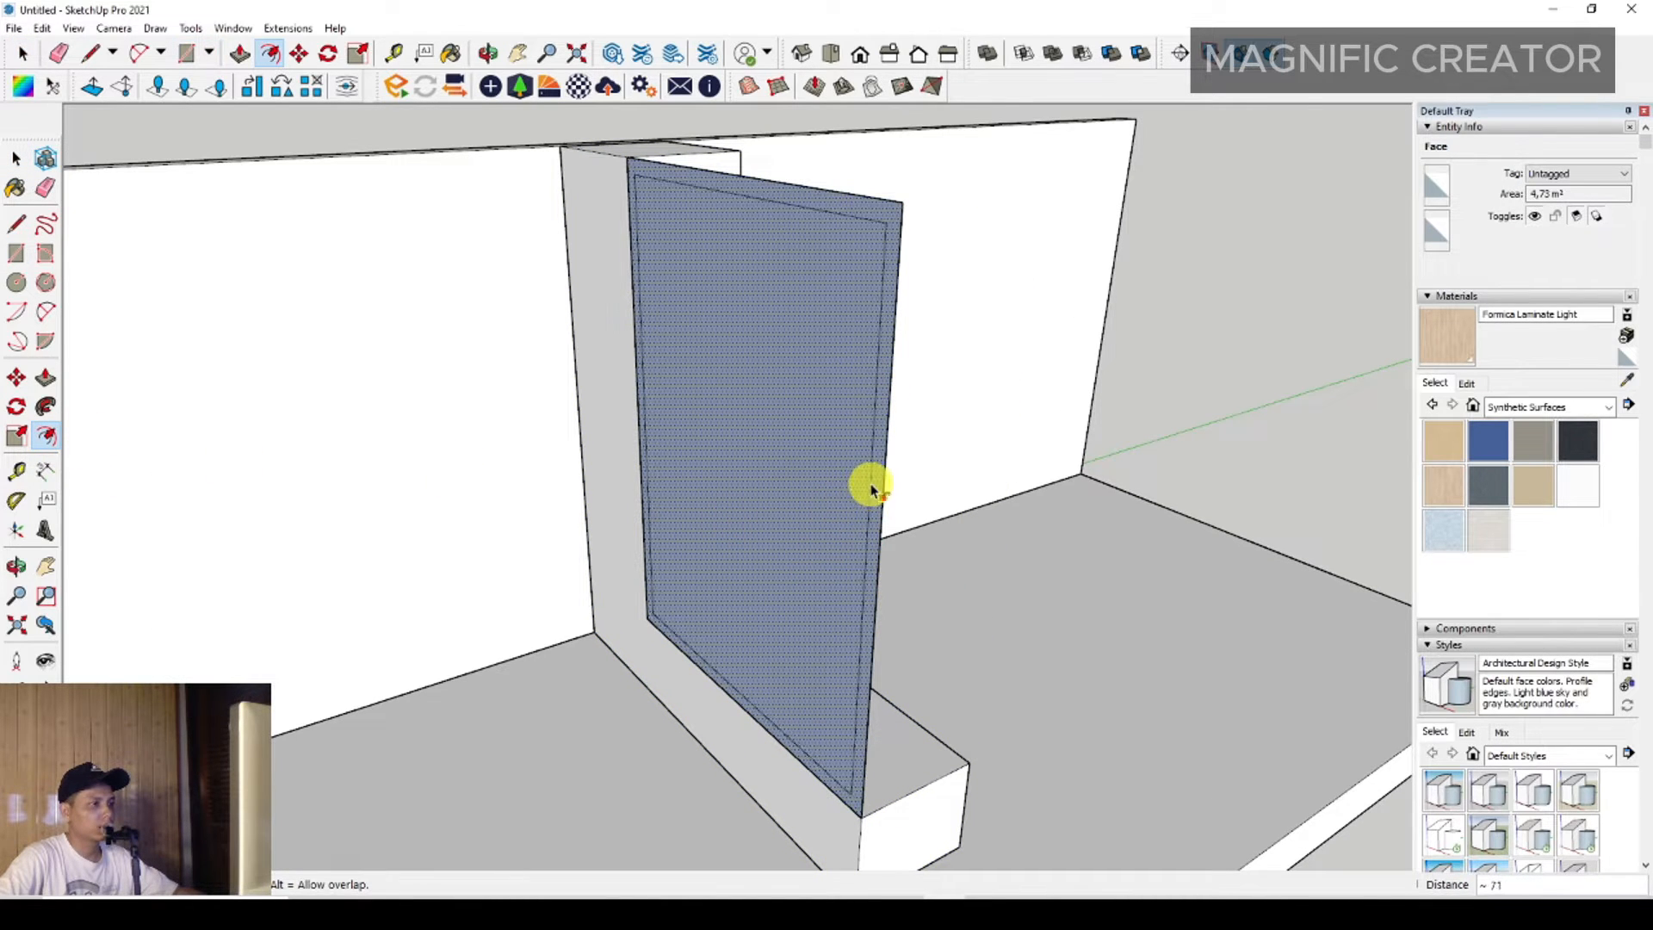
click(877, 478)
key(space)
right_click(855, 431)
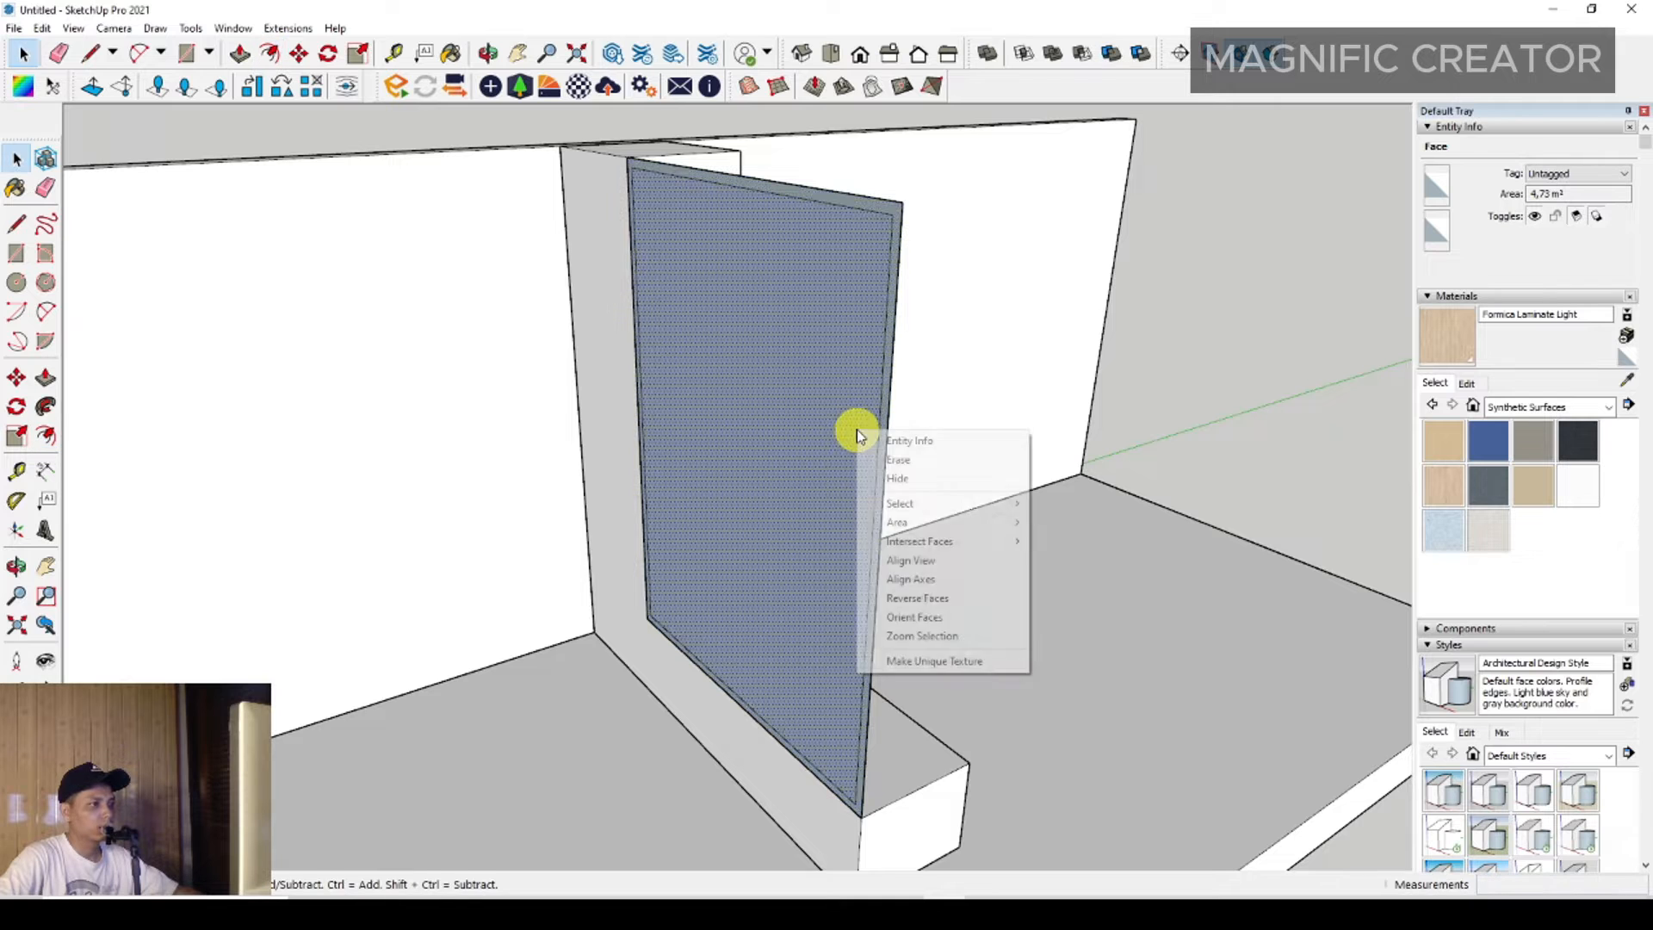
click(874, 472)
key(ctrl+z)
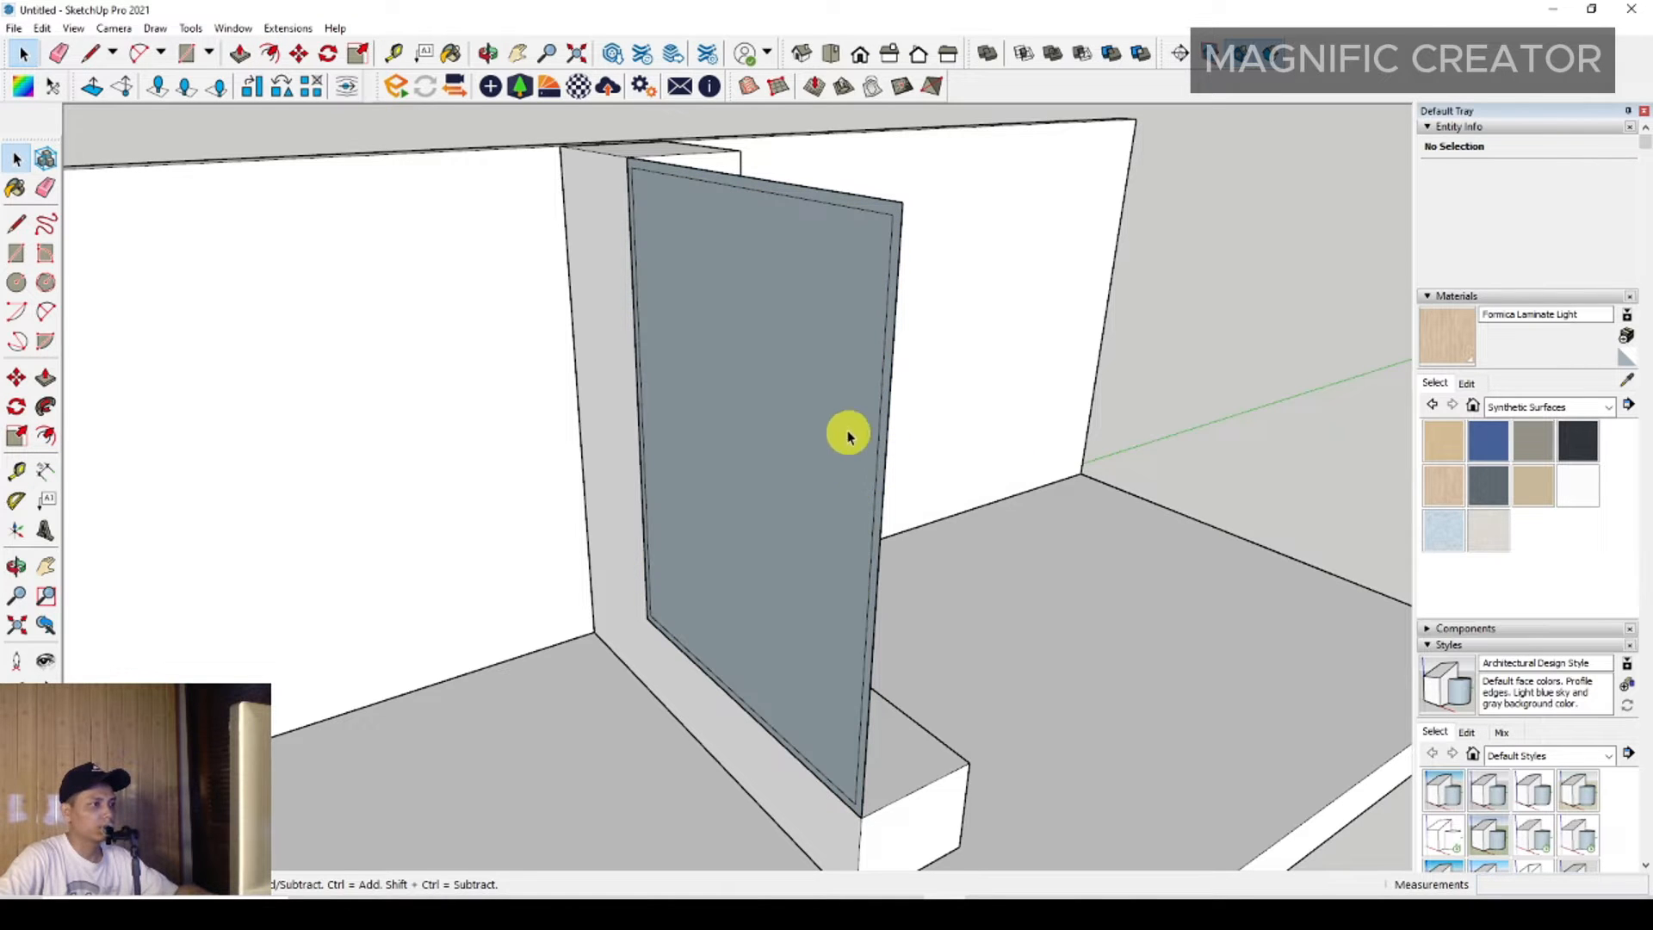
Erase the inner face of the vertical panel, keeping only the frame border.
right_click(849, 432)
click(887, 461)
scroll(912, 631, down, 1)
Extrude the narrow frame face to give the frame thickness.
middle_drag(913, 631, 468, 723)
scroll(483, 712, up, 3)
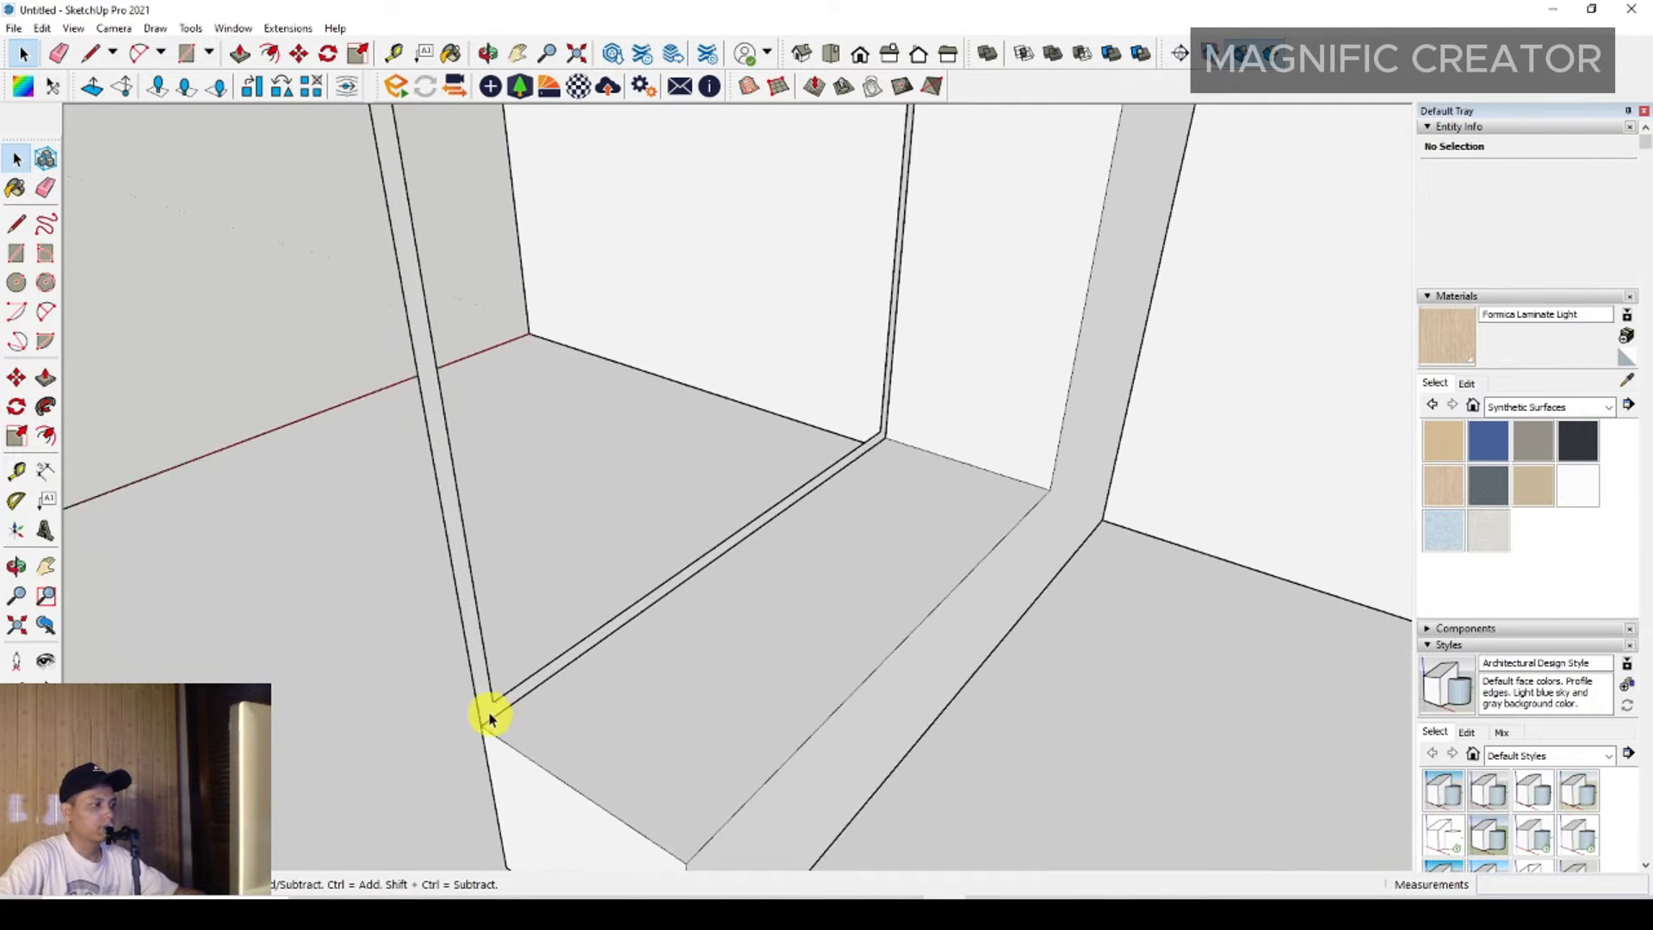
double_click(483, 711)
key(p)
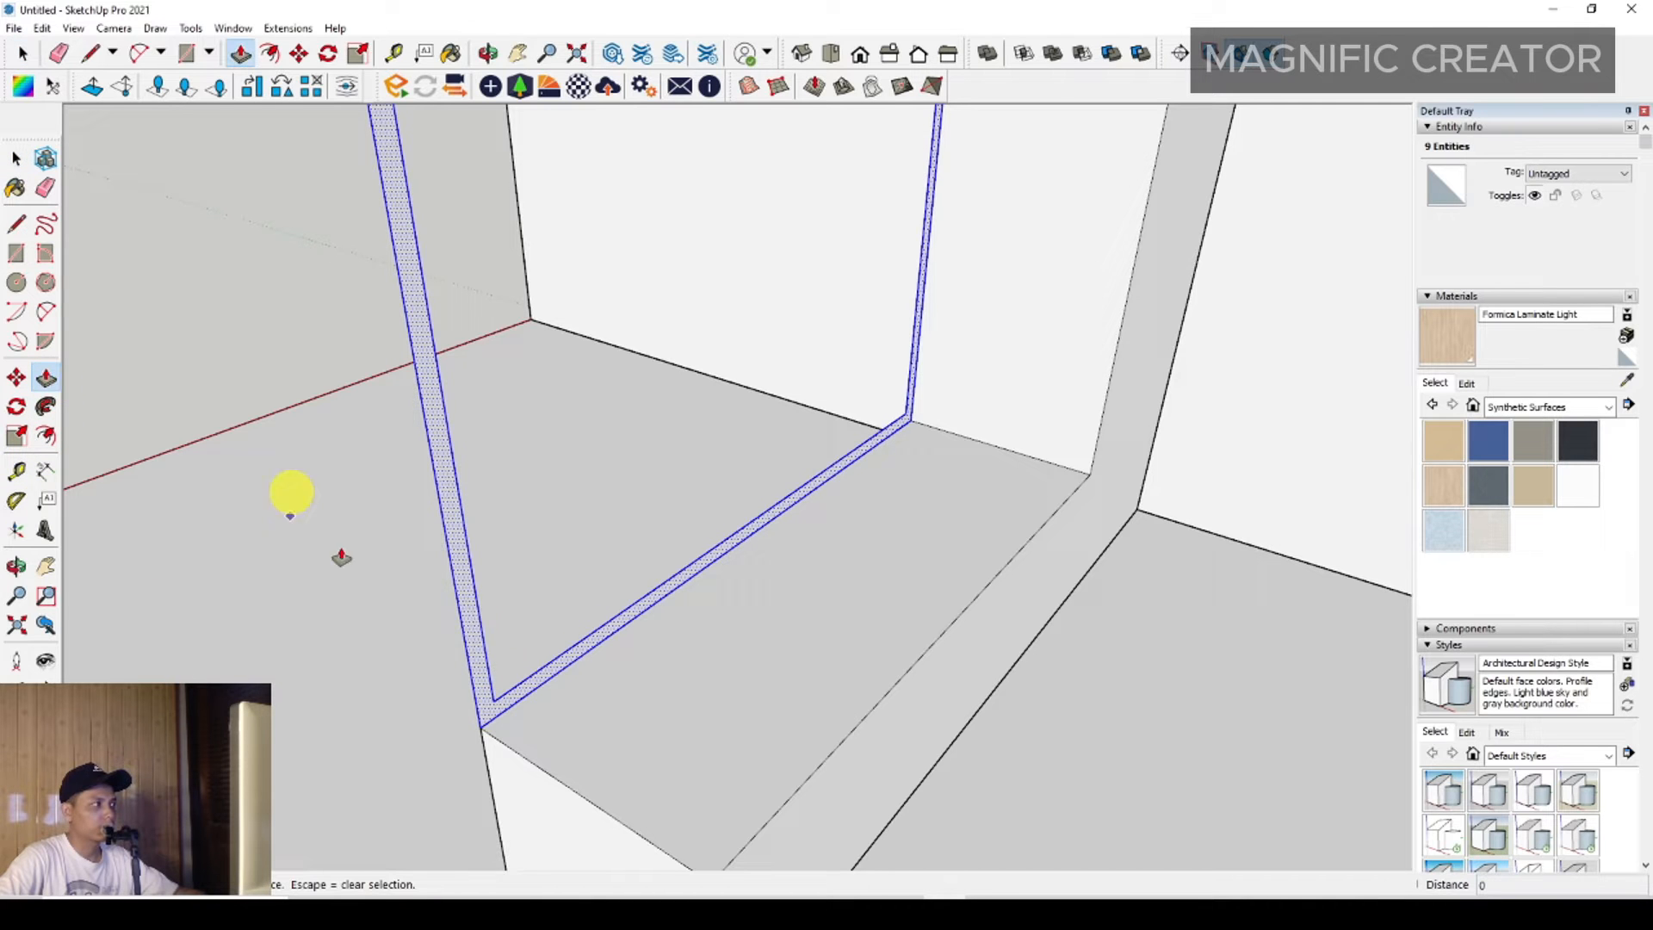
click(486, 704)
key(space)
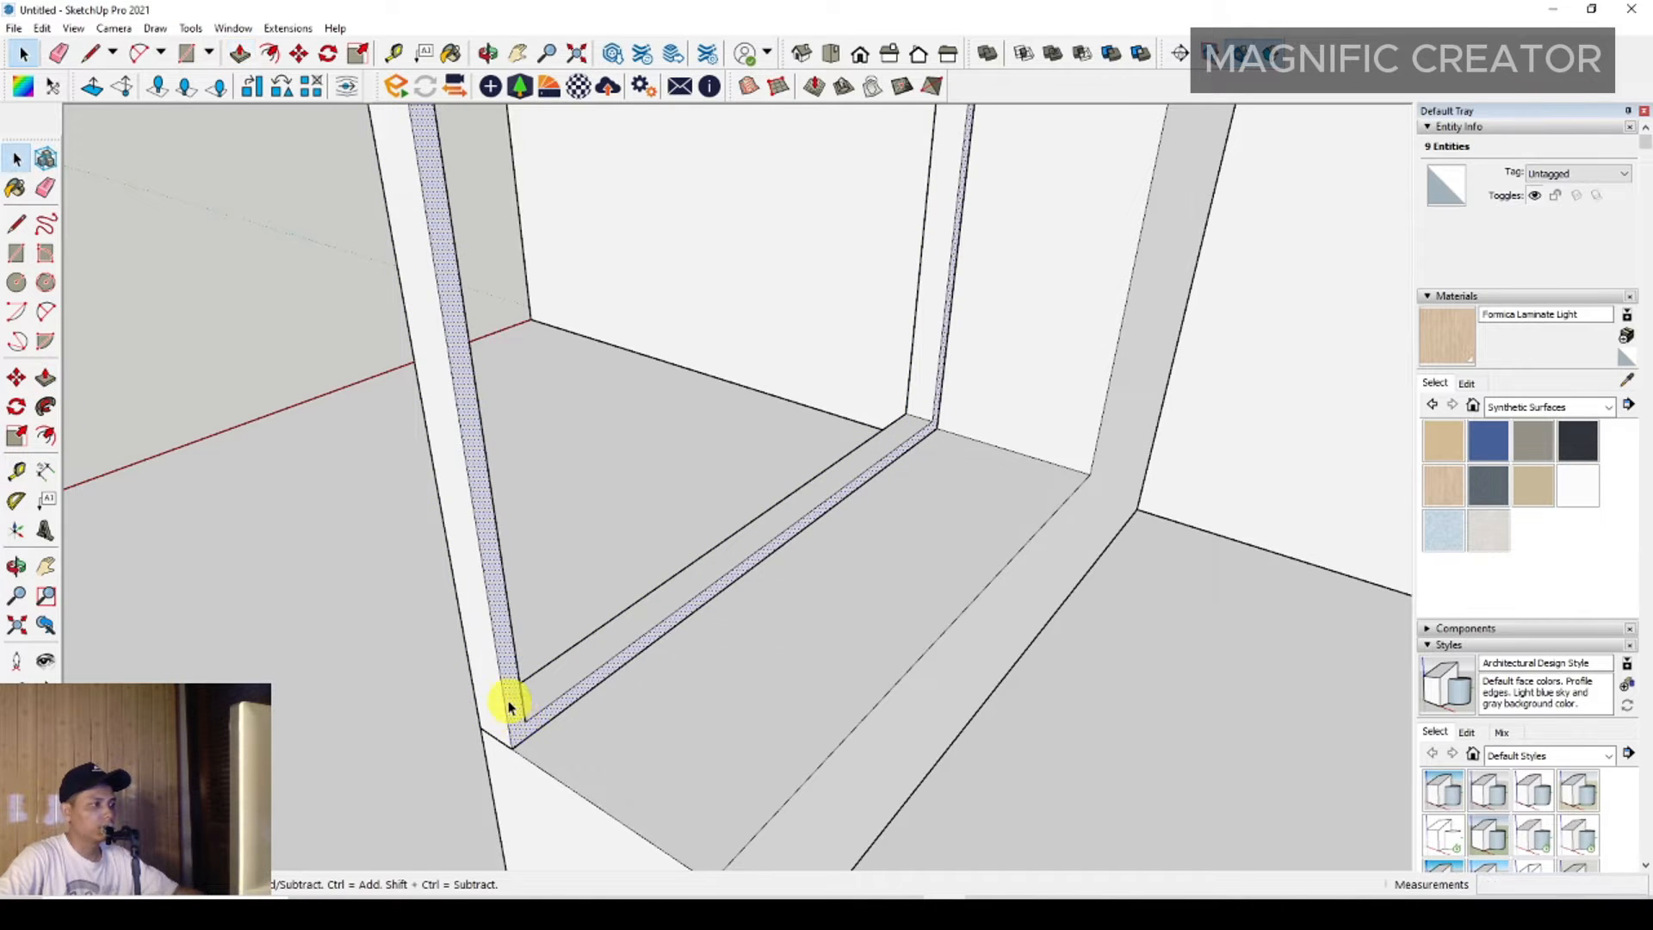
Push the frame's extruded face back by about 41 mm to thin the frame.
triple_click(512, 702)
scroll(520, 724, up, 2)
key(p)
click(518, 719)
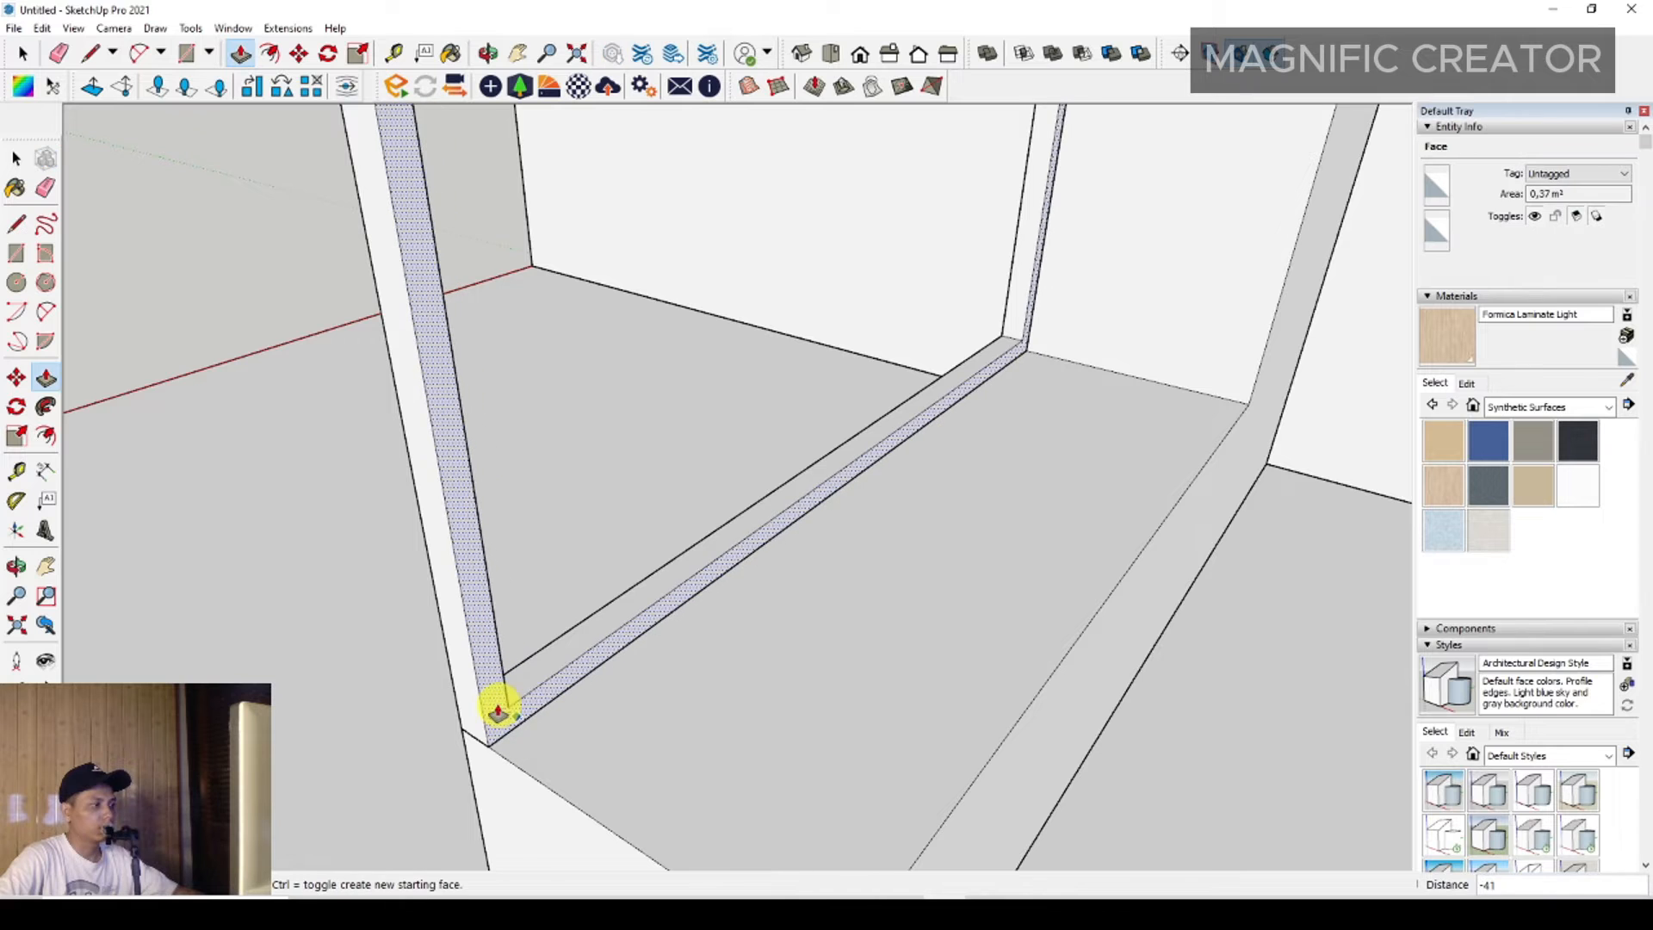
click(497, 702)
Make the complete extruded frame a group.
key(space)
triple_click(491, 691)
right_click(491, 691)
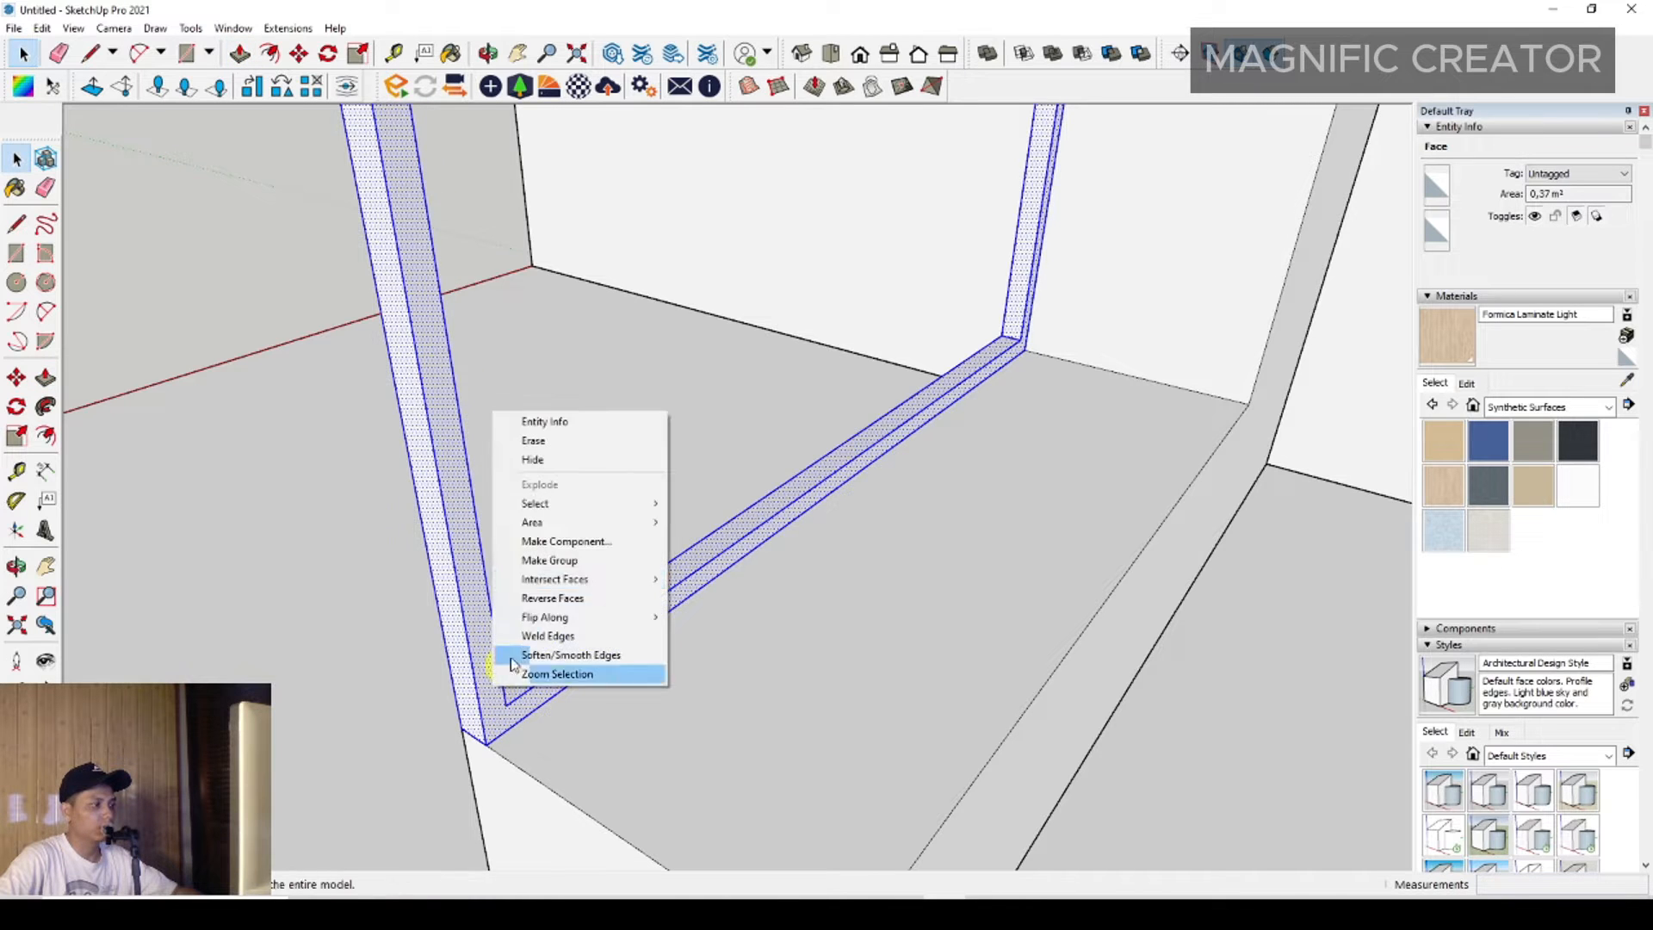
click(529, 562)
Draw a full-height rectangle on the inner side of the frame's vertical member next to the upright.
middle_drag(529, 561, 437, 448)
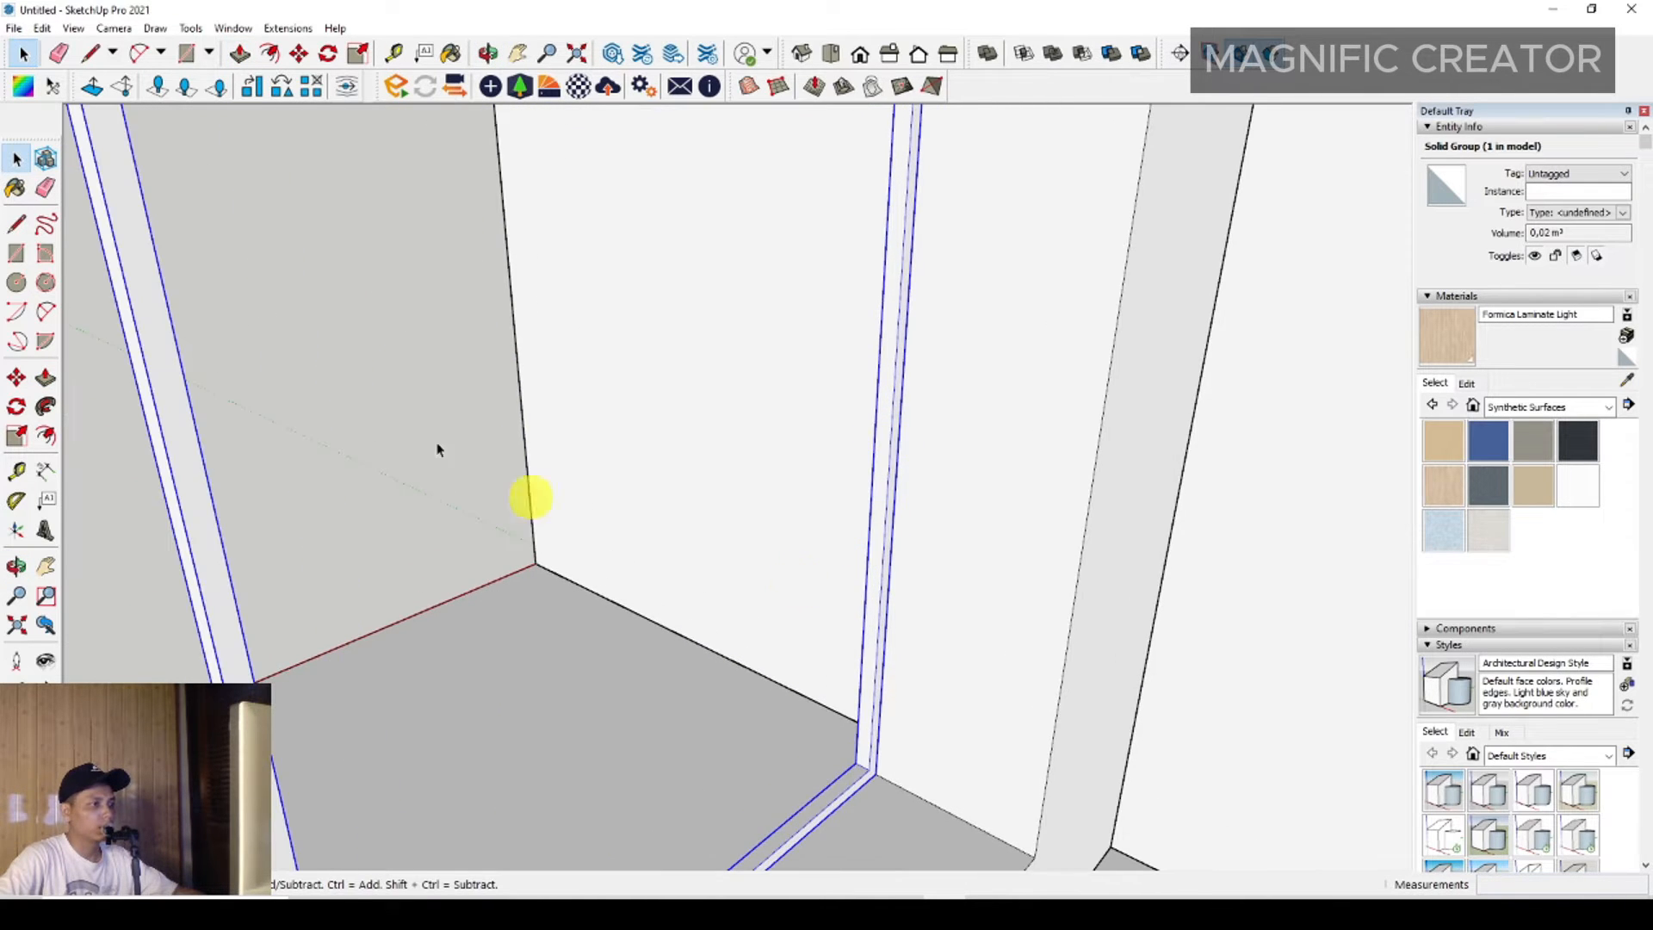
middle_drag(886, 682, 860, 778)
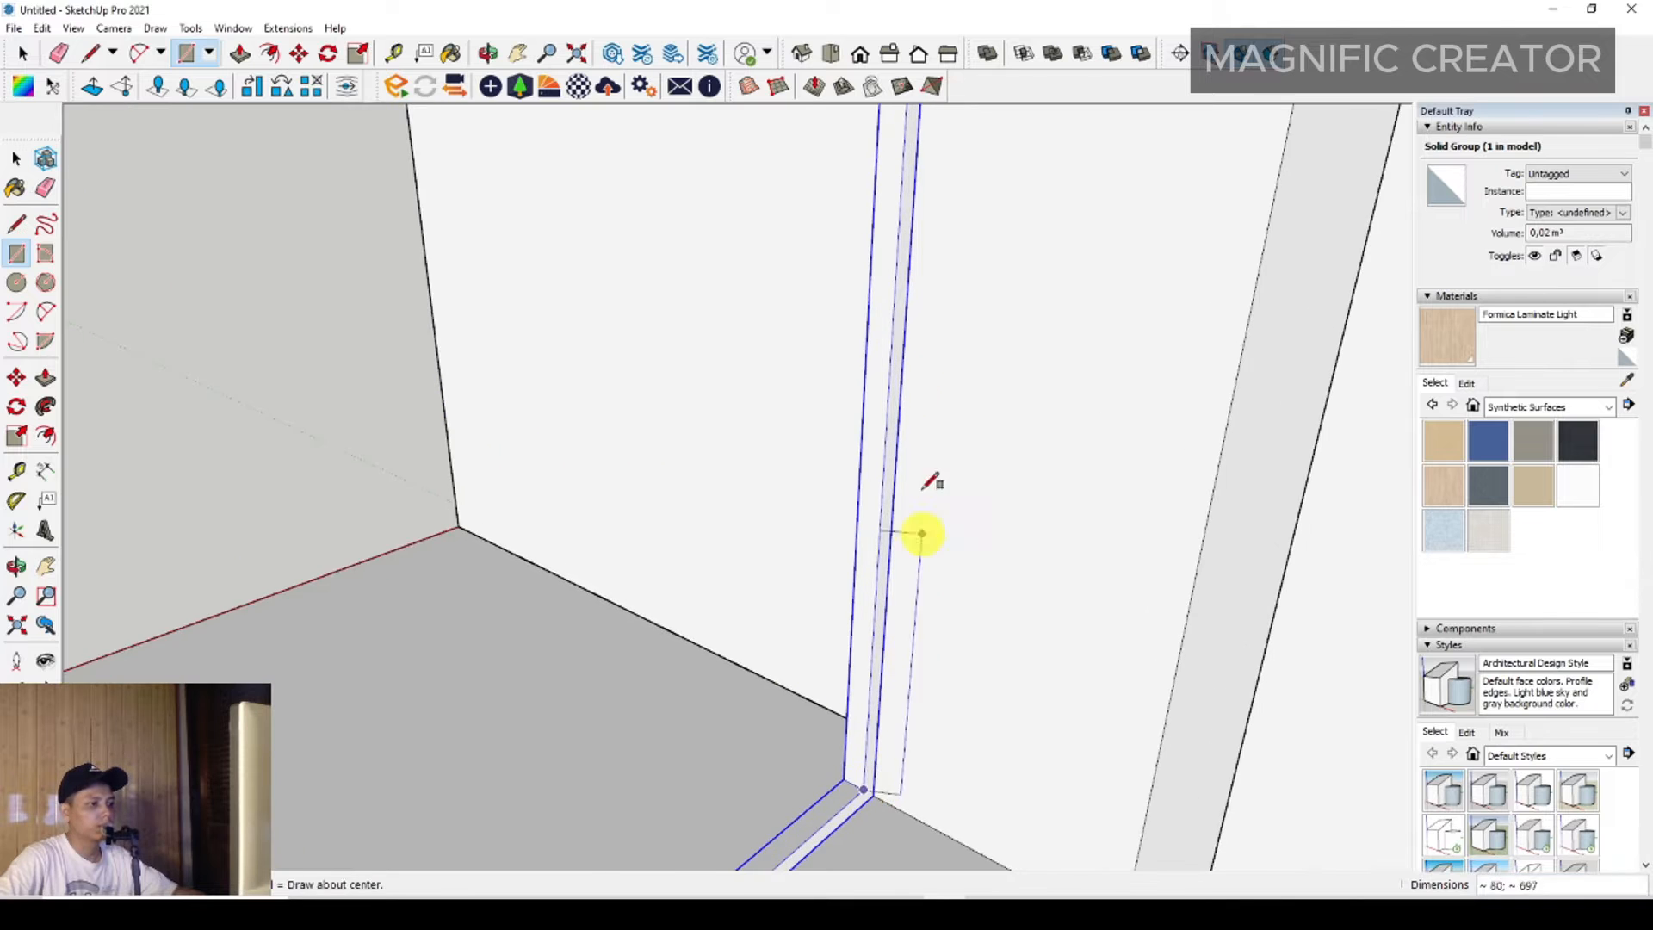
mouse_move(915, 535)
middle_down()
mouse_move(891, 609)
mouse_move(886, 551)
middle_up()
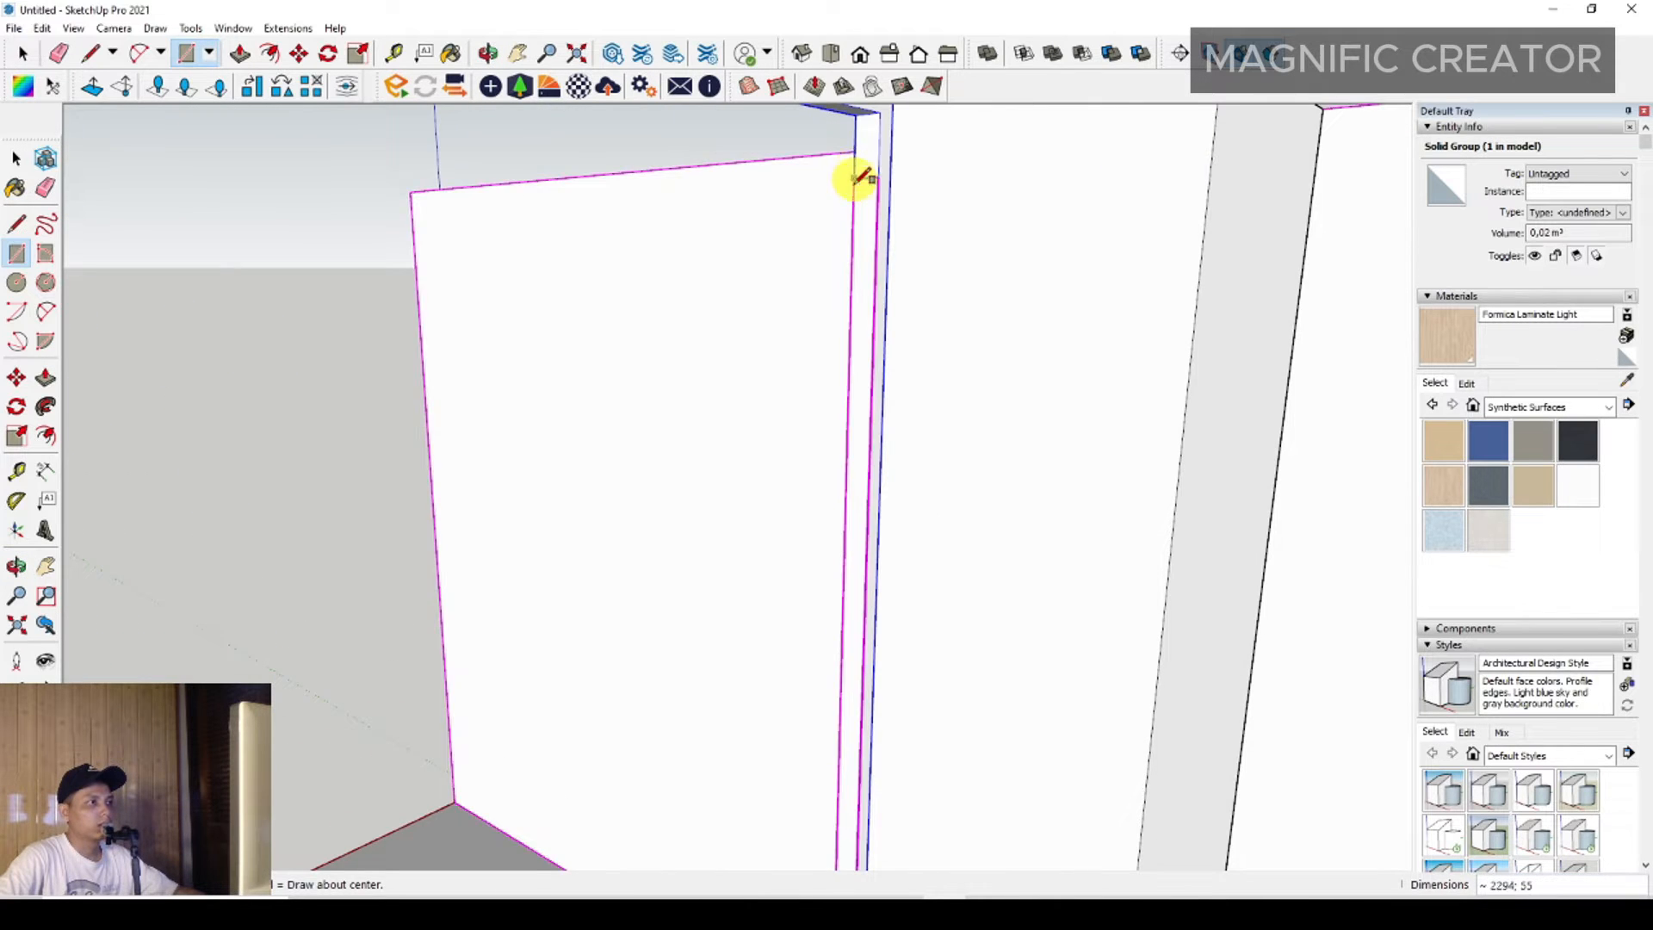
shift+middle_drag(857, 175, 836, 323)
click(867, 155)
Extrude the narrow vertical strip about 36 mm into the frame opening.
key(space)
double_click(866, 168)
middle_drag(863, 383, 846, 284)
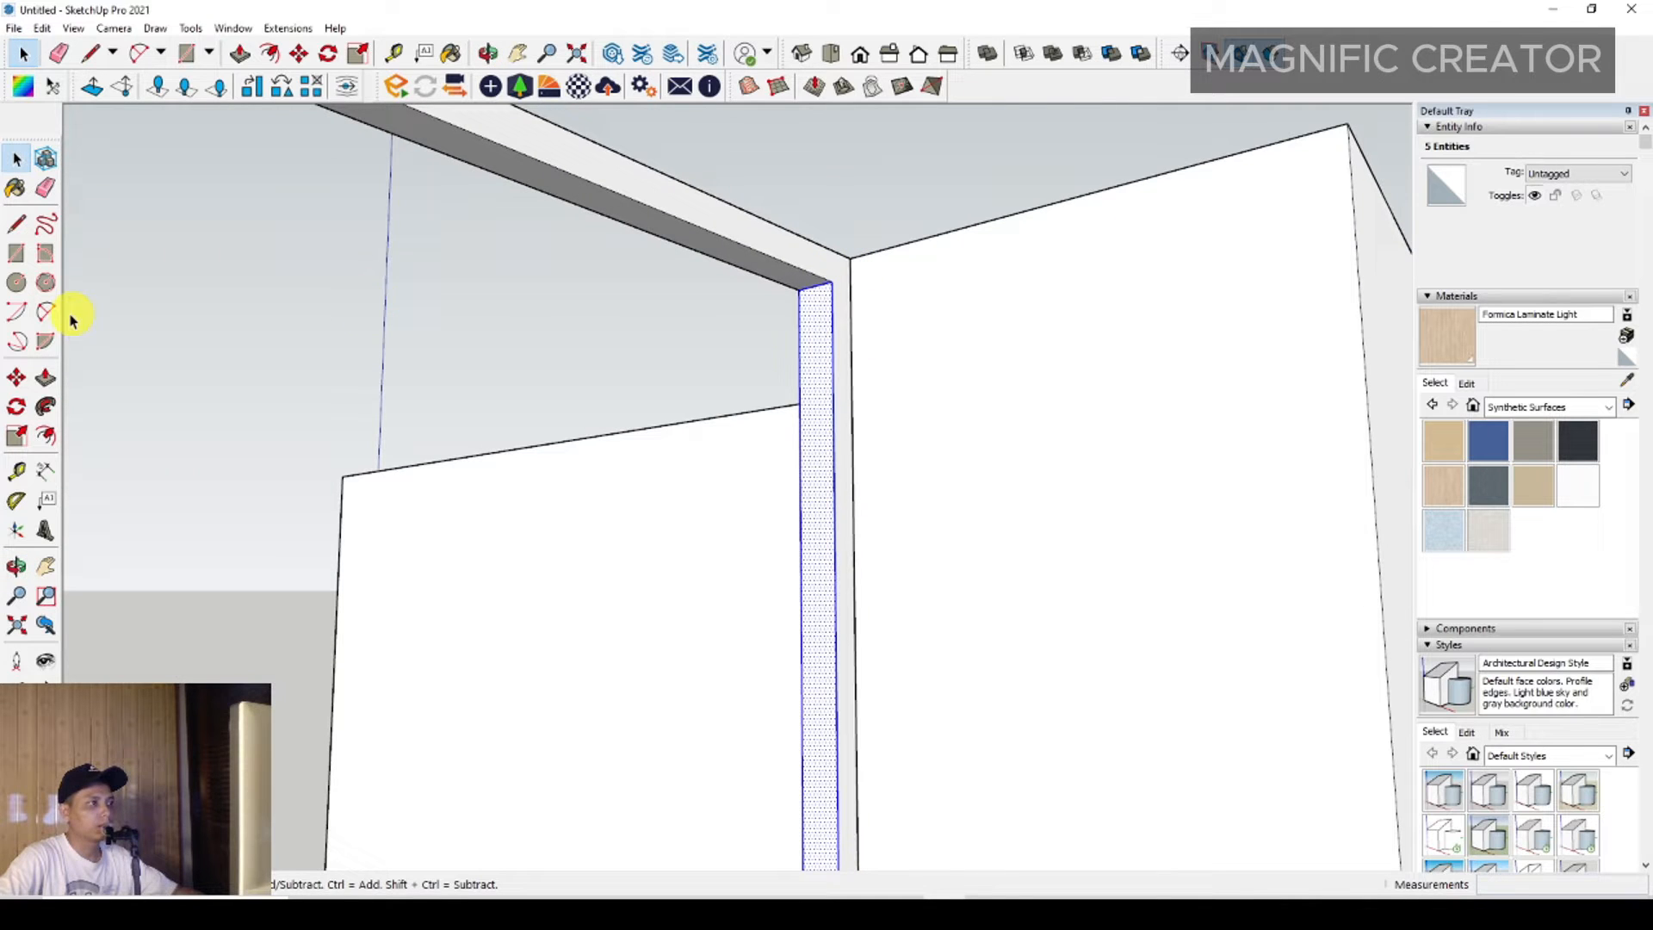
click(46, 377)
click(831, 290)
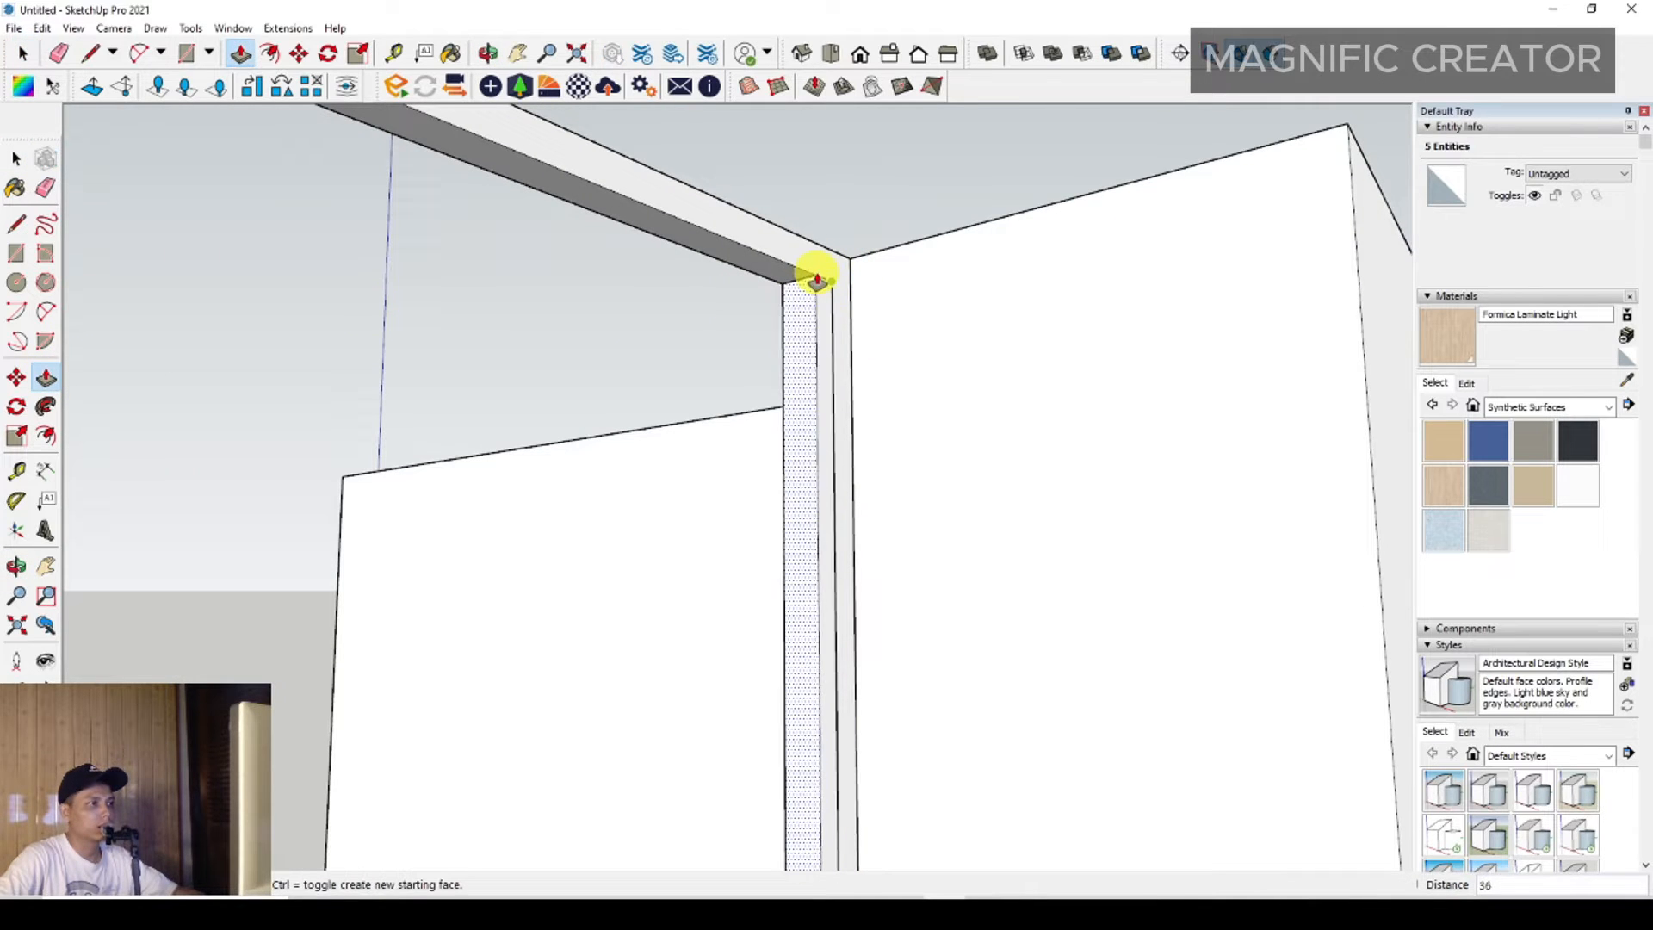
click(816, 280)
Group the extruded vertical strip and convert it into a component.
key(space)
triple_click(818, 293)
right_click(818, 293)
click(866, 443)
right_click(815, 326)
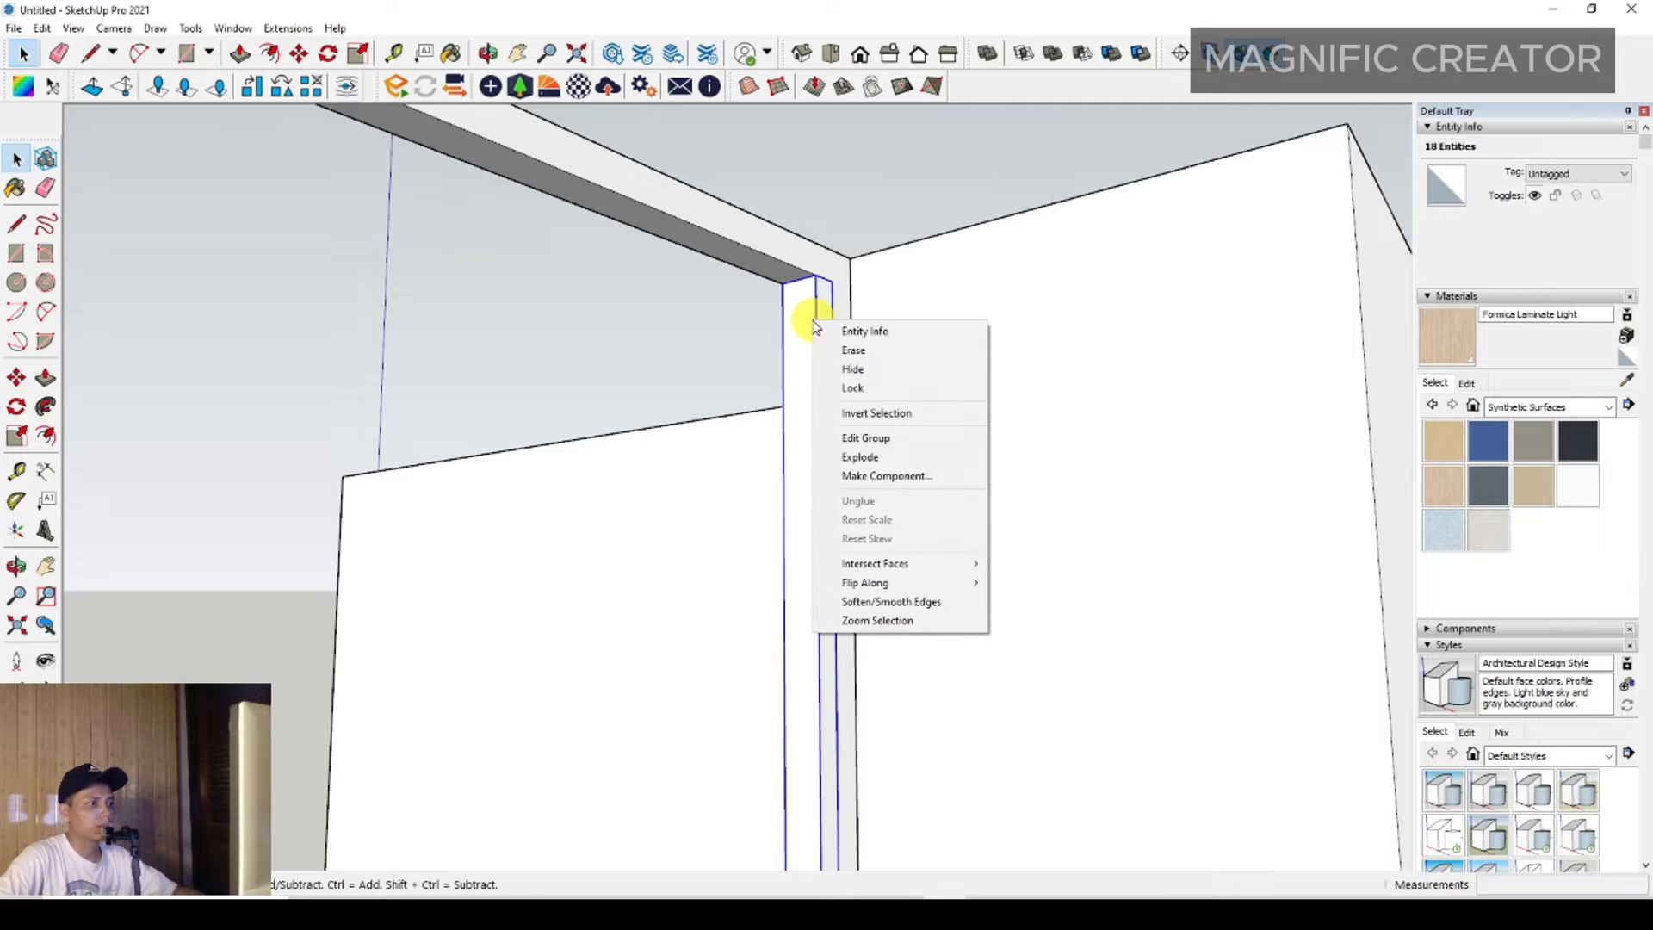
click(886, 475)
click(731, 557)
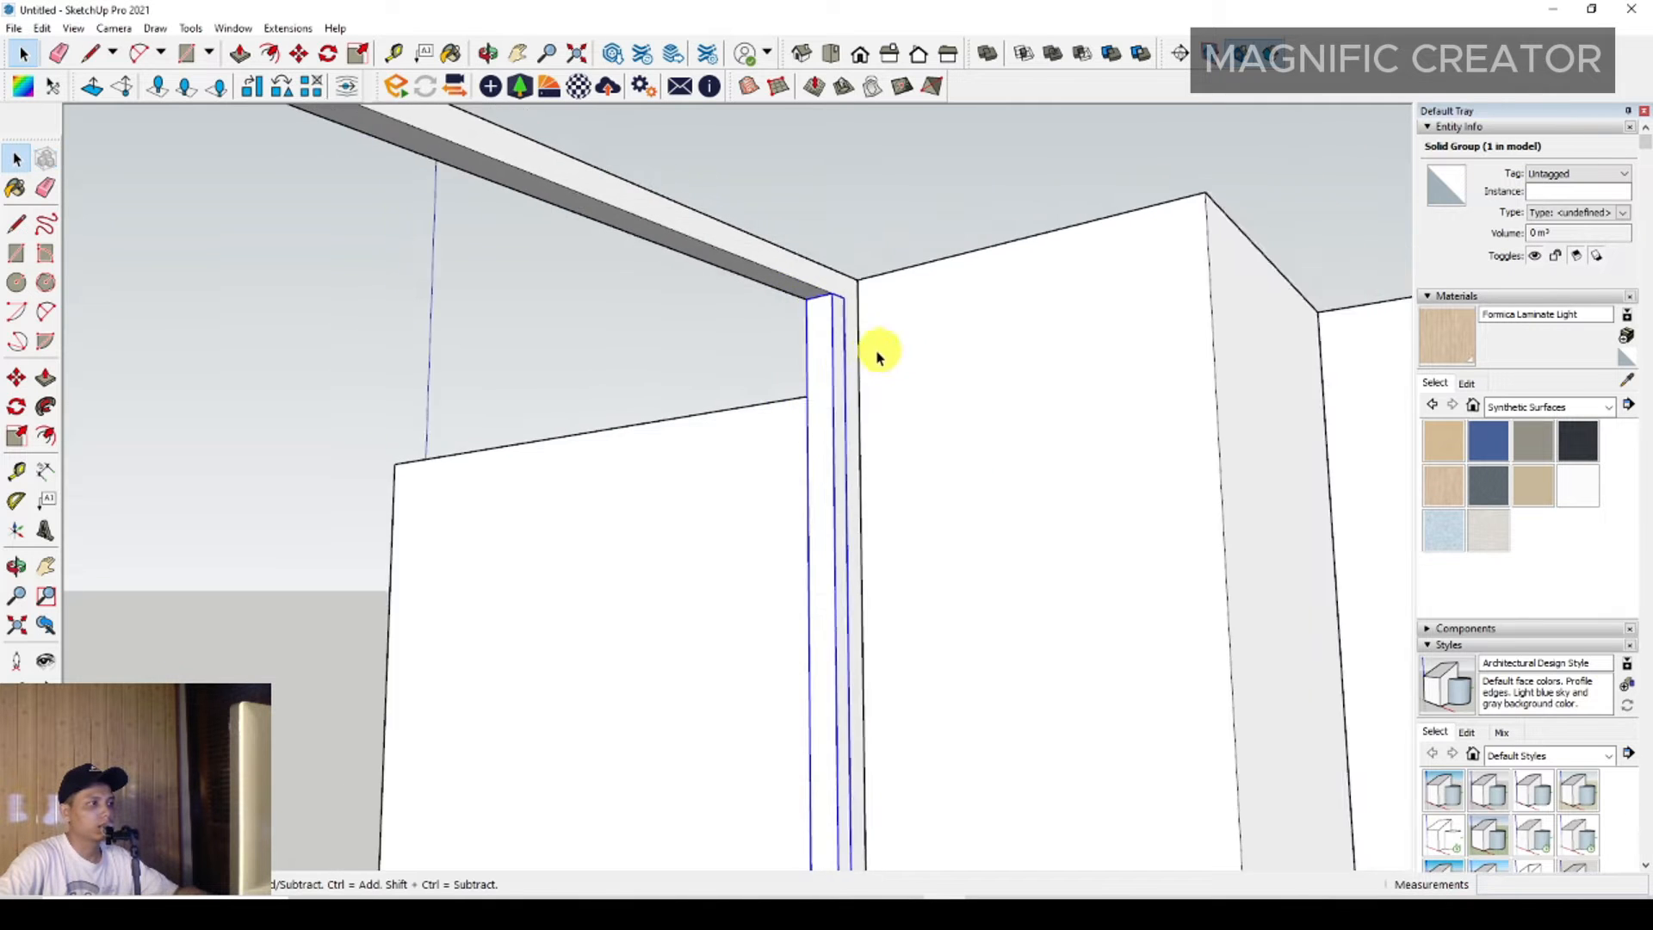
scroll(878, 356, down, 3)
middle_drag(988, 377, 488, 669)
scroll(785, 338, up, 5)
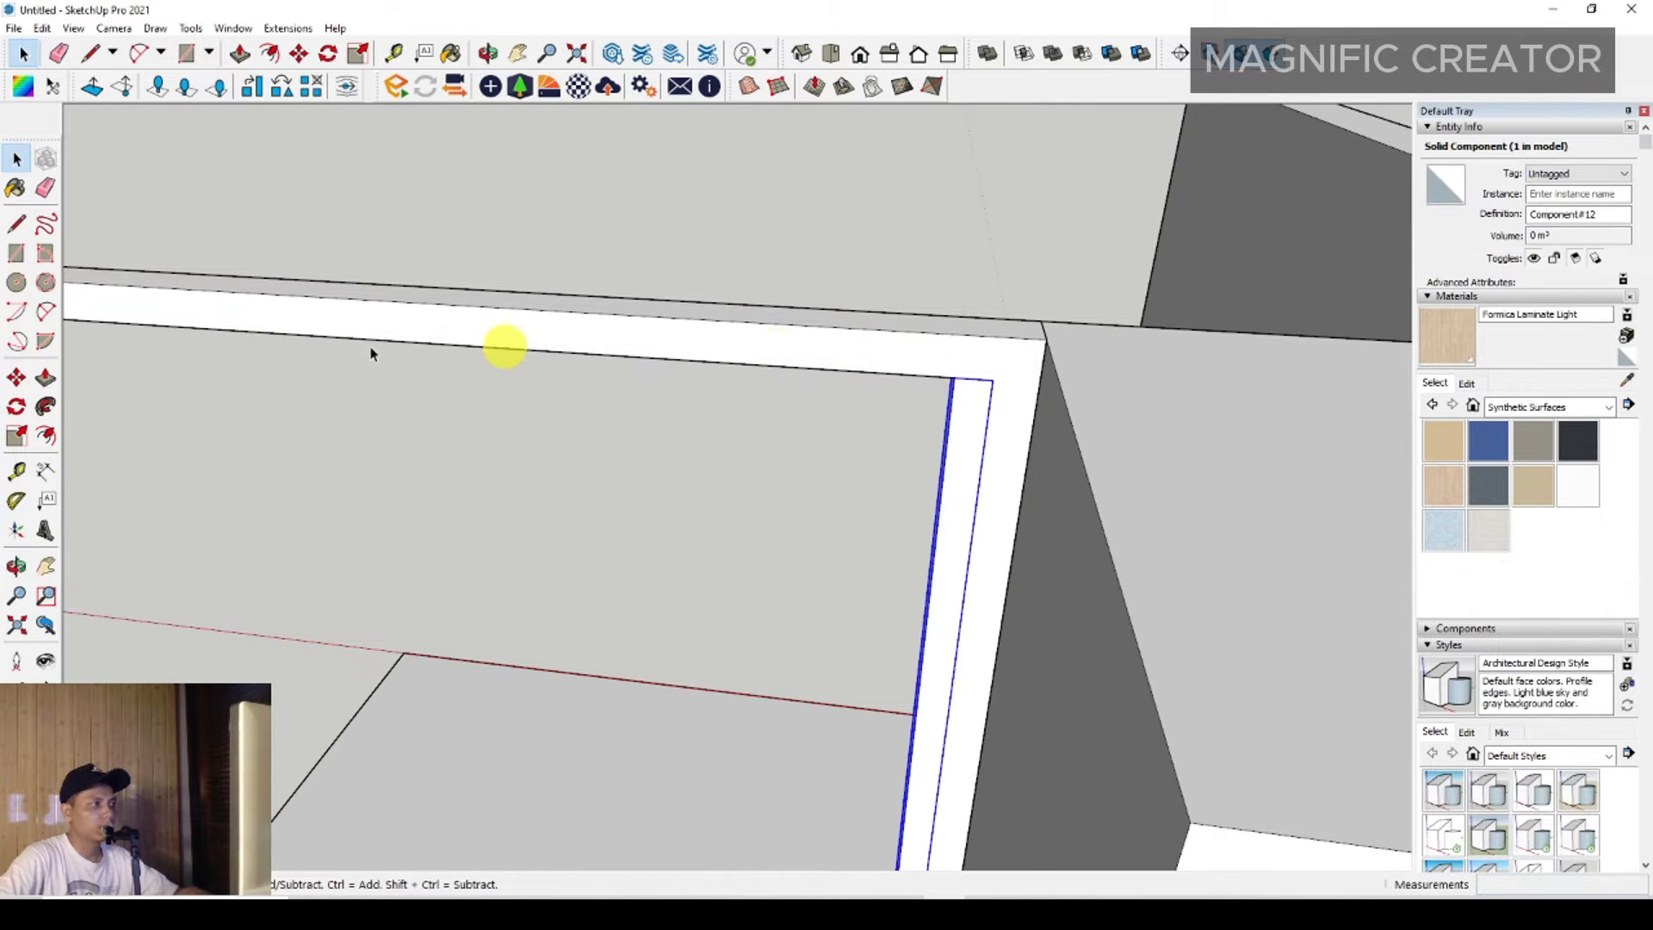
Copy the slat component to the opposite side of the frame opening and divide the span into 30 evenly spaced copies.
click(16, 376)
click(953, 383)
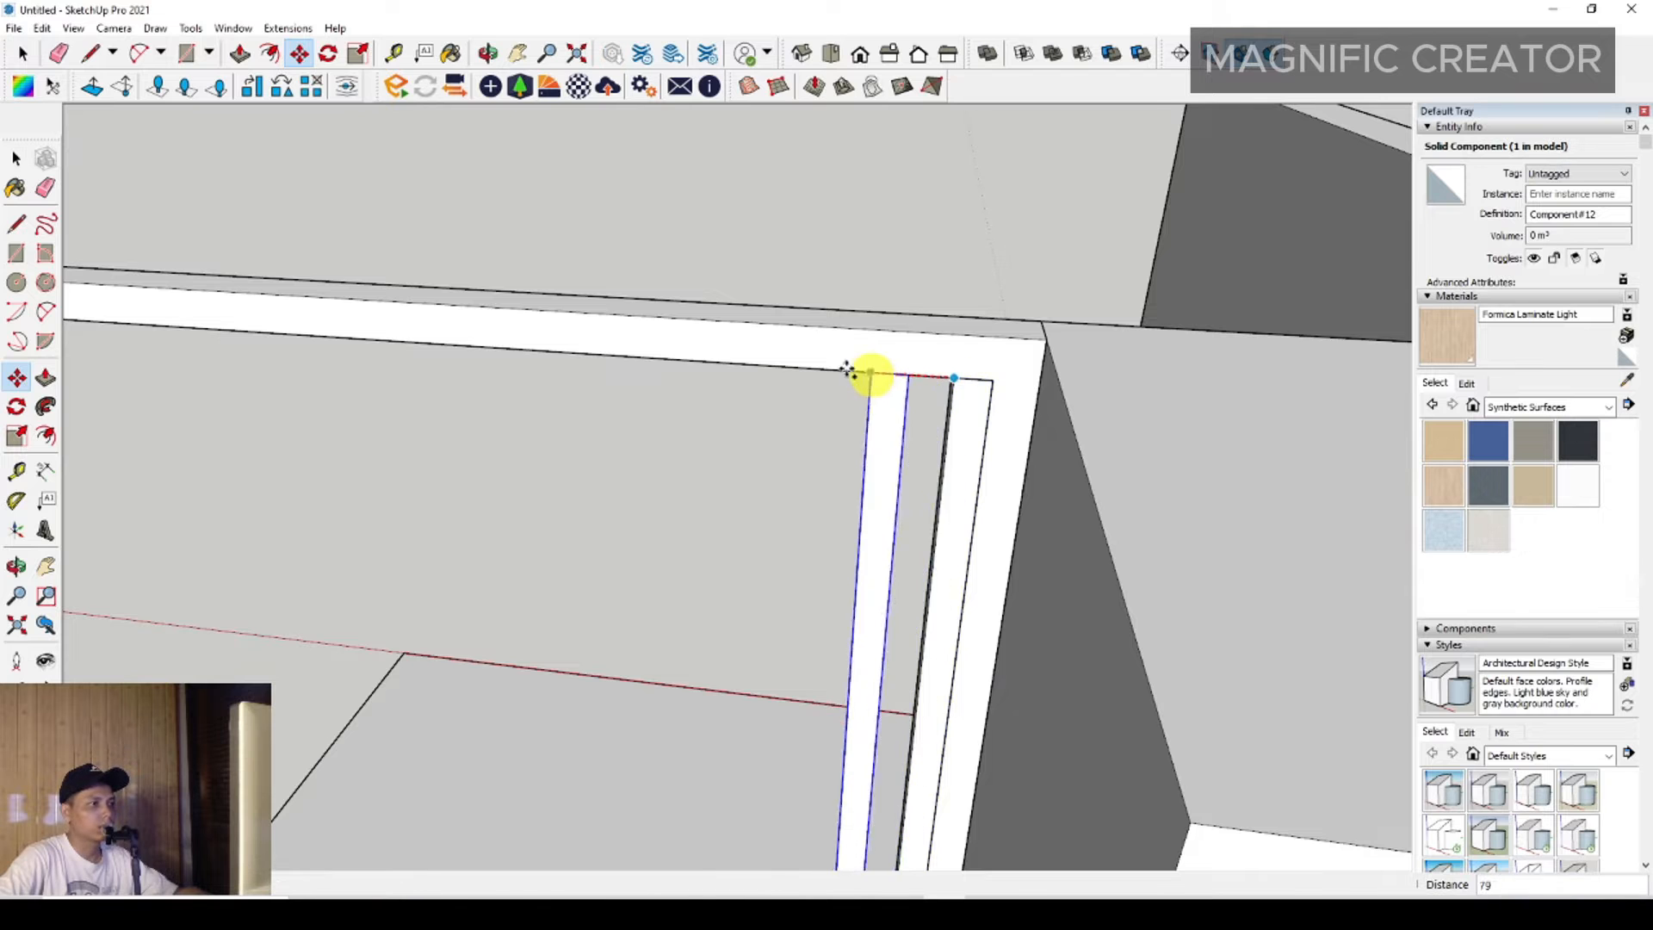
scroll(866, 368, down, 3)
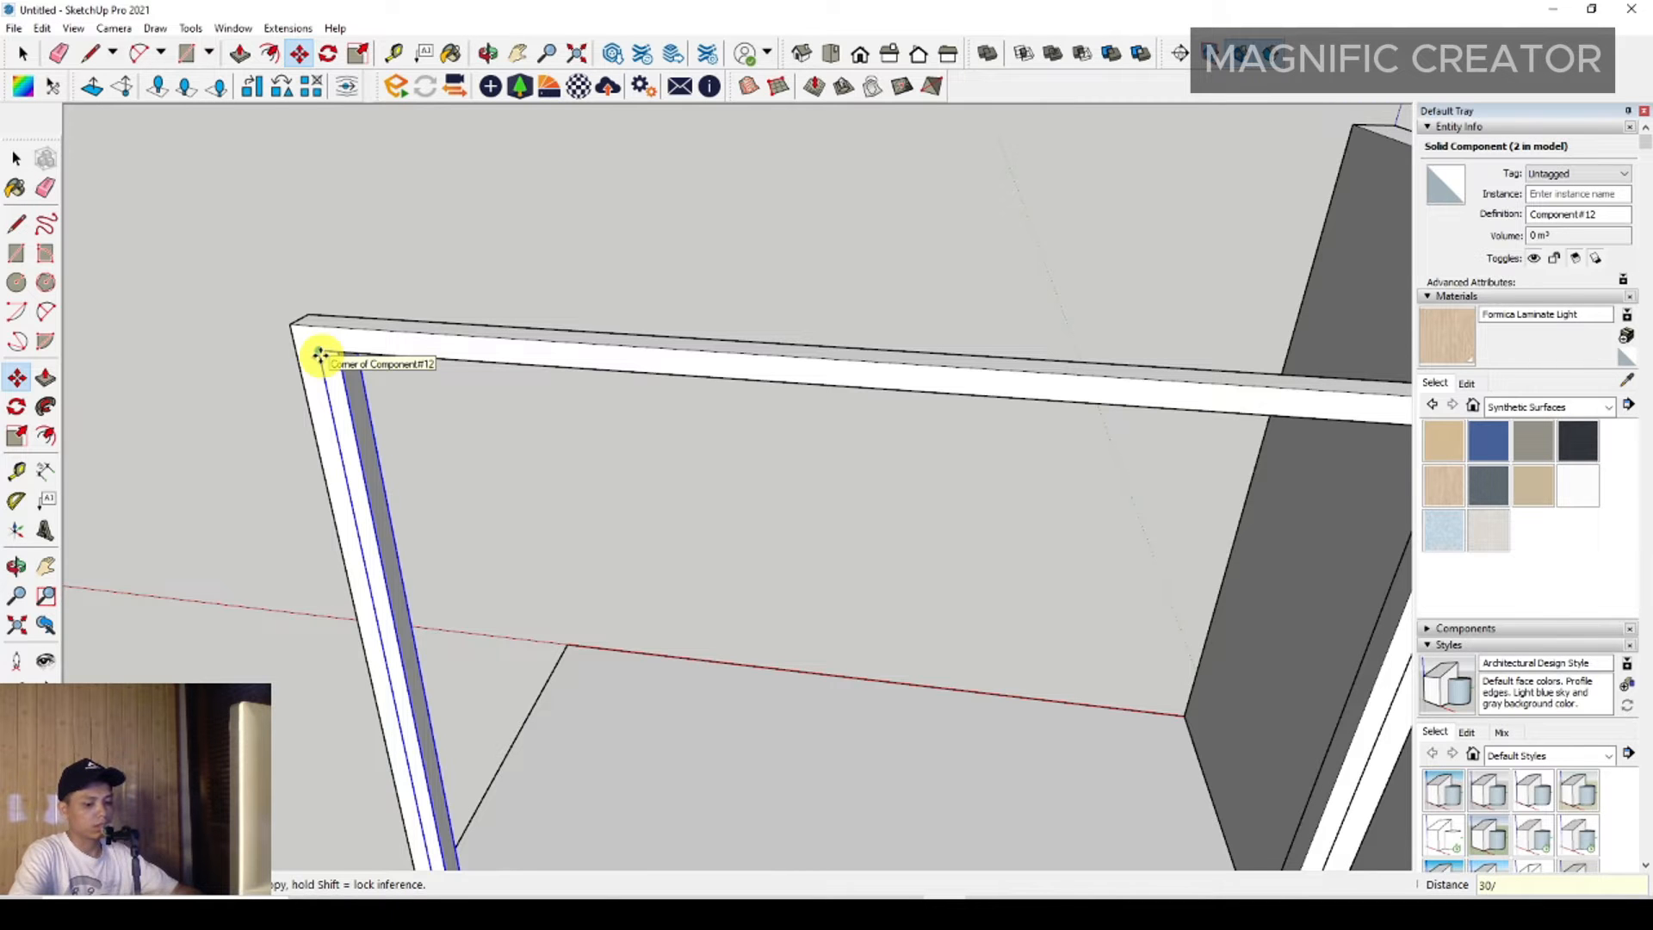
key(Return)
key(space)
scroll(597, 532, down, 2)
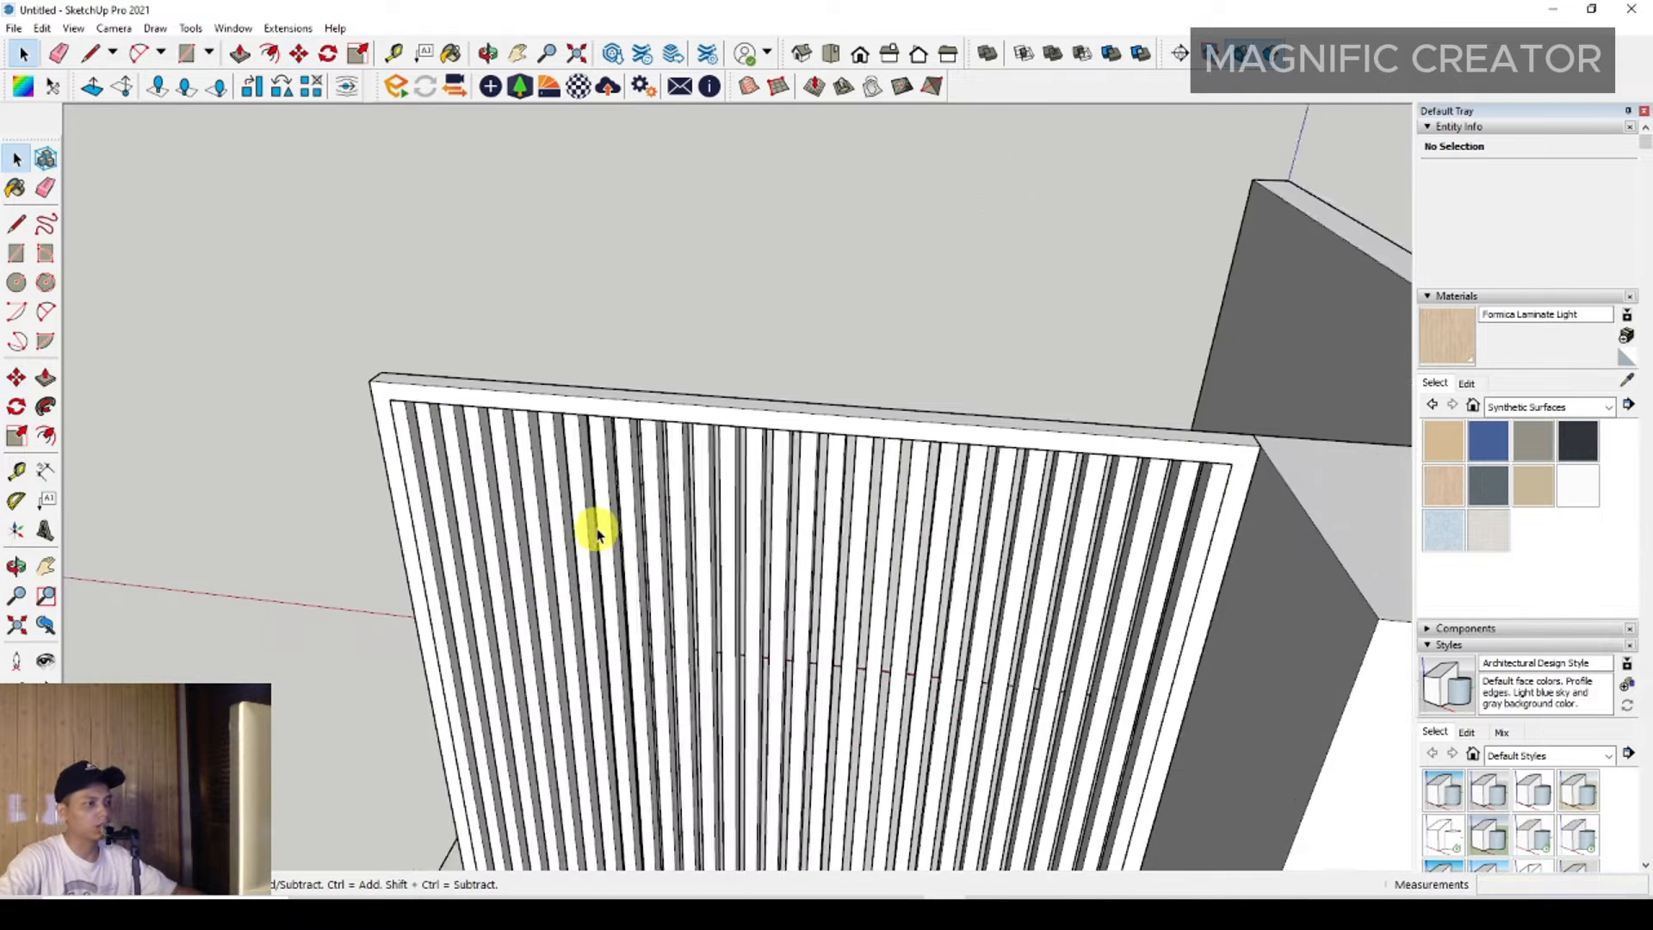
middle_drag(596, 532, 797, 607)
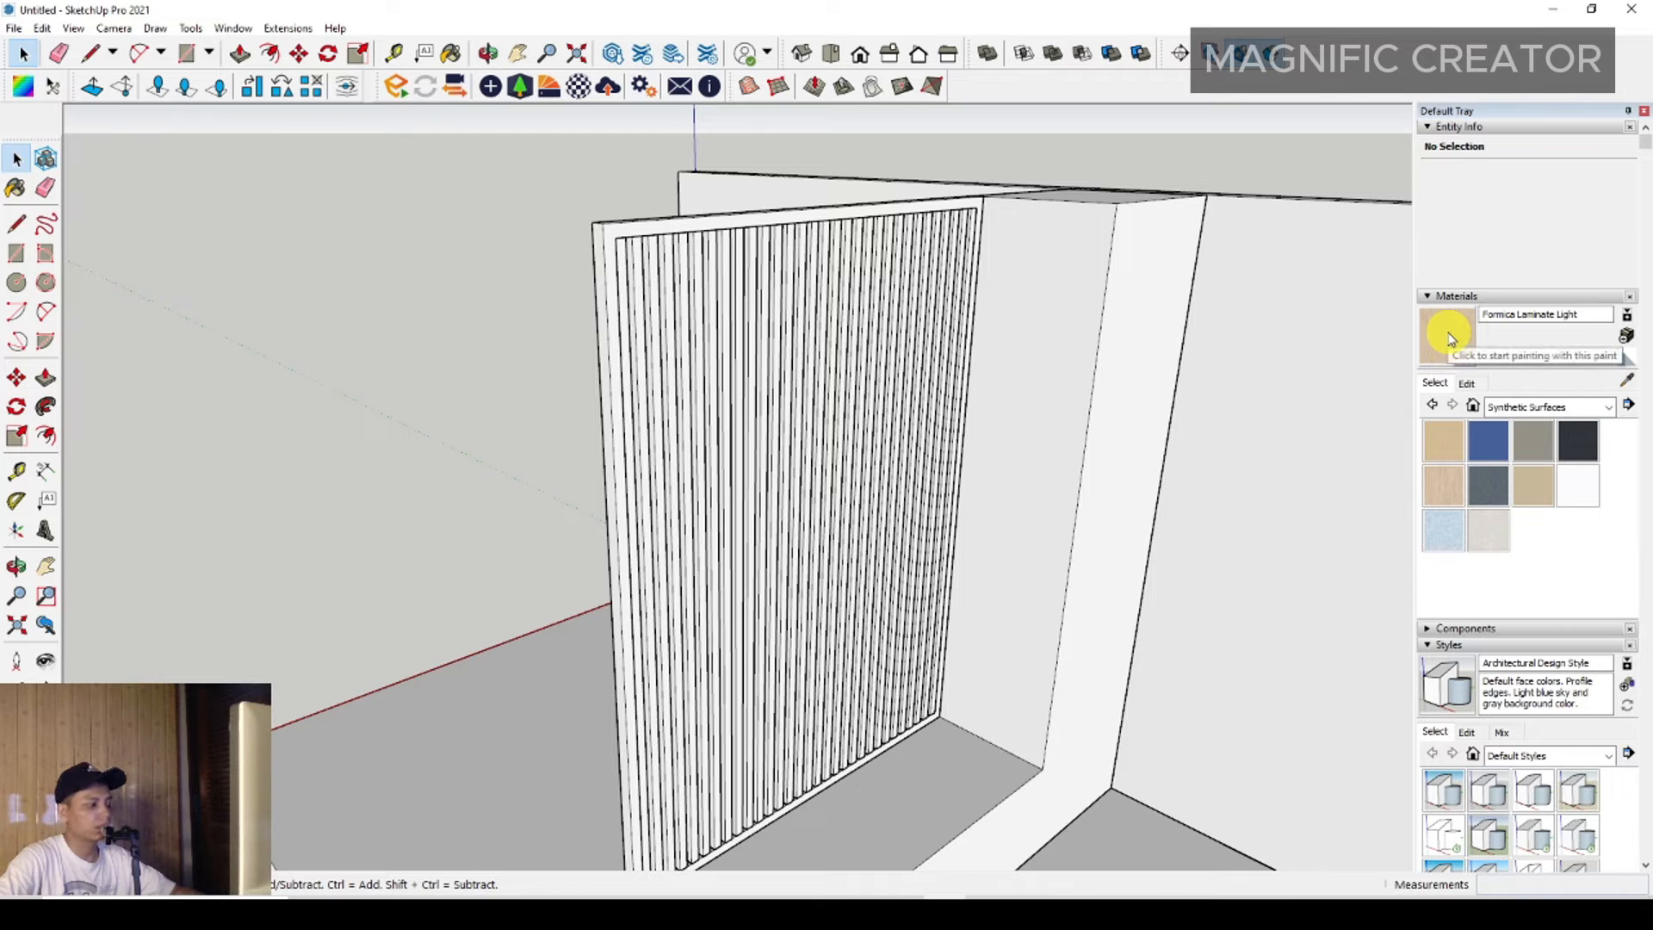
Offset the outline of the L-shaped partition's front face inward by about 46 mm to form a narrow border.
middle_drag(1223, 499, 1047, 395)
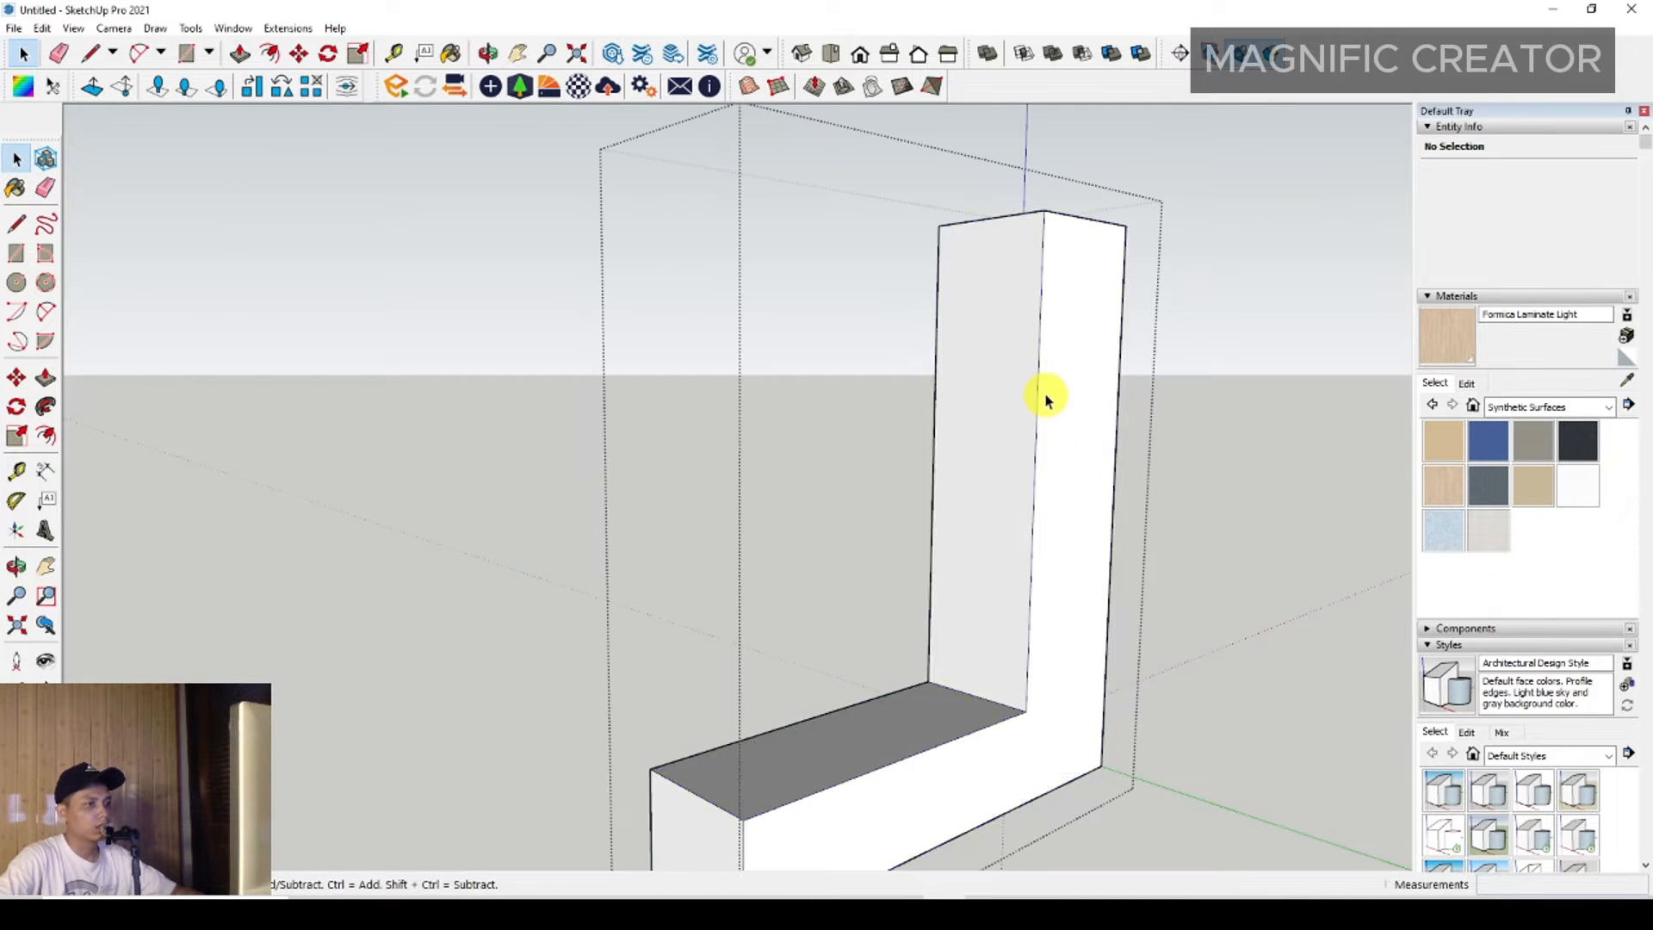
click(46, 436)
scroll(1102, 422, up, 3)
click(1107, 410)
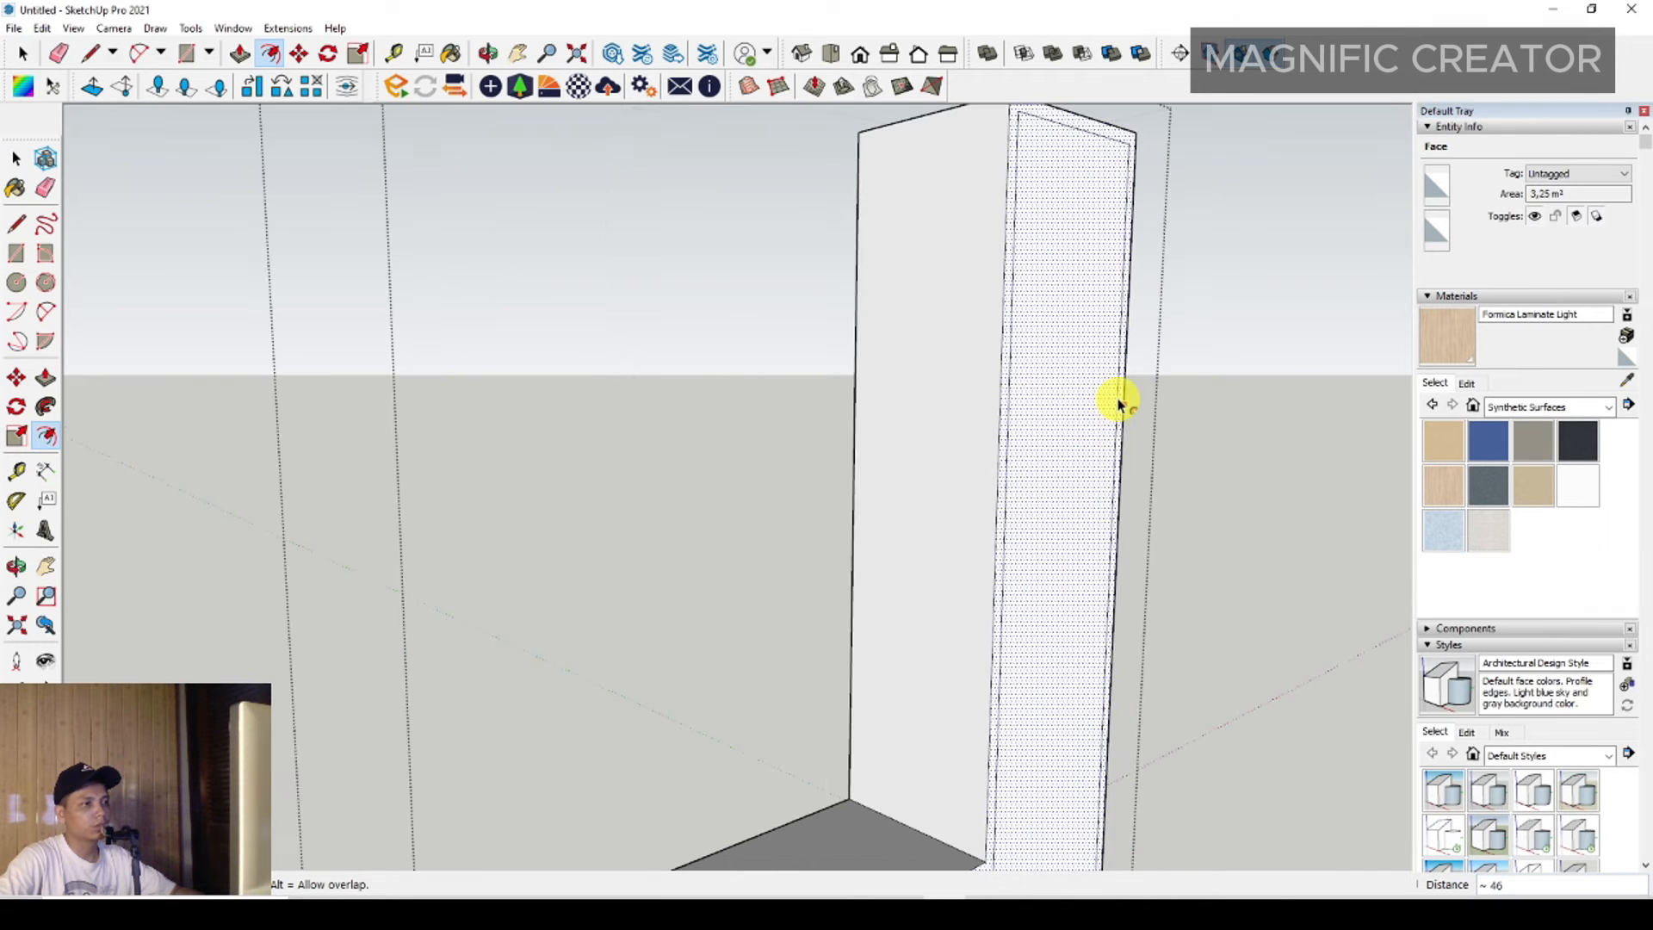
click(1119, 400)
key(space)
Offset the outline of the L-shaped face on the partition's opposite side inward to form a matching narrow border.
middle_drag(1082, 405, 801, 395)
click(818, 395)
key(f)
click(832, 358)
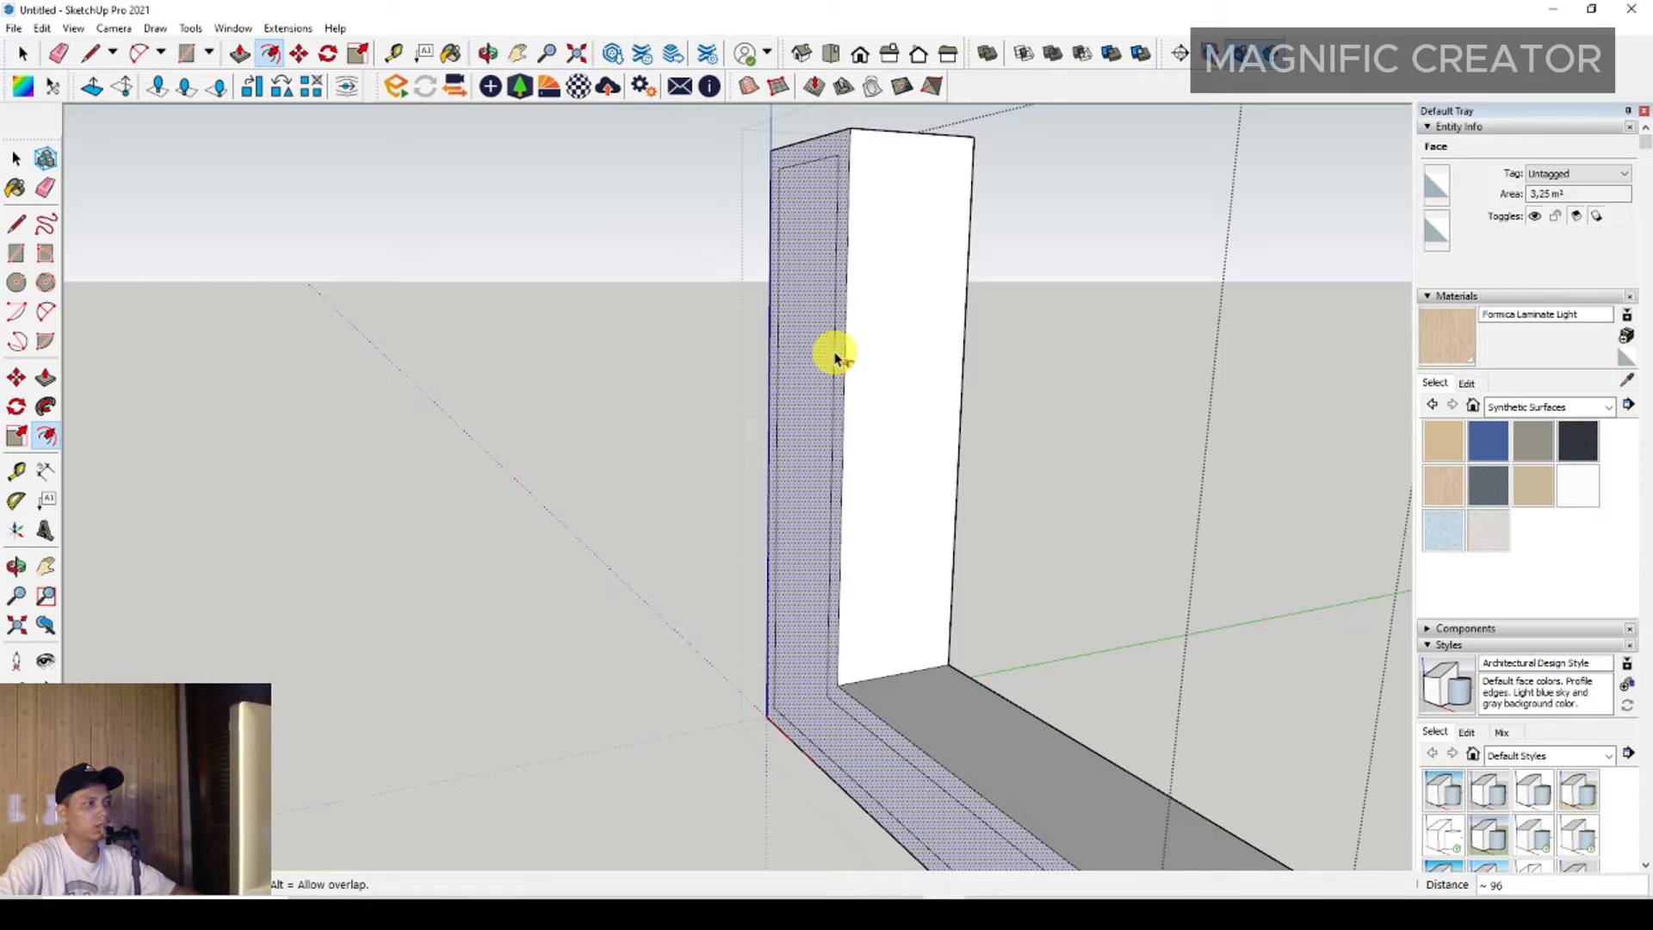
scroll(841, 340, up, 2)
click(845, 335)
key(space)
Paint the upright's inner face, the bench top and the offset border of the partition with Formica Laminate Light.
middle_drag(749, 387, 1128, 392)
scroll(1066, 475, down, 2)
click(1463, 349)
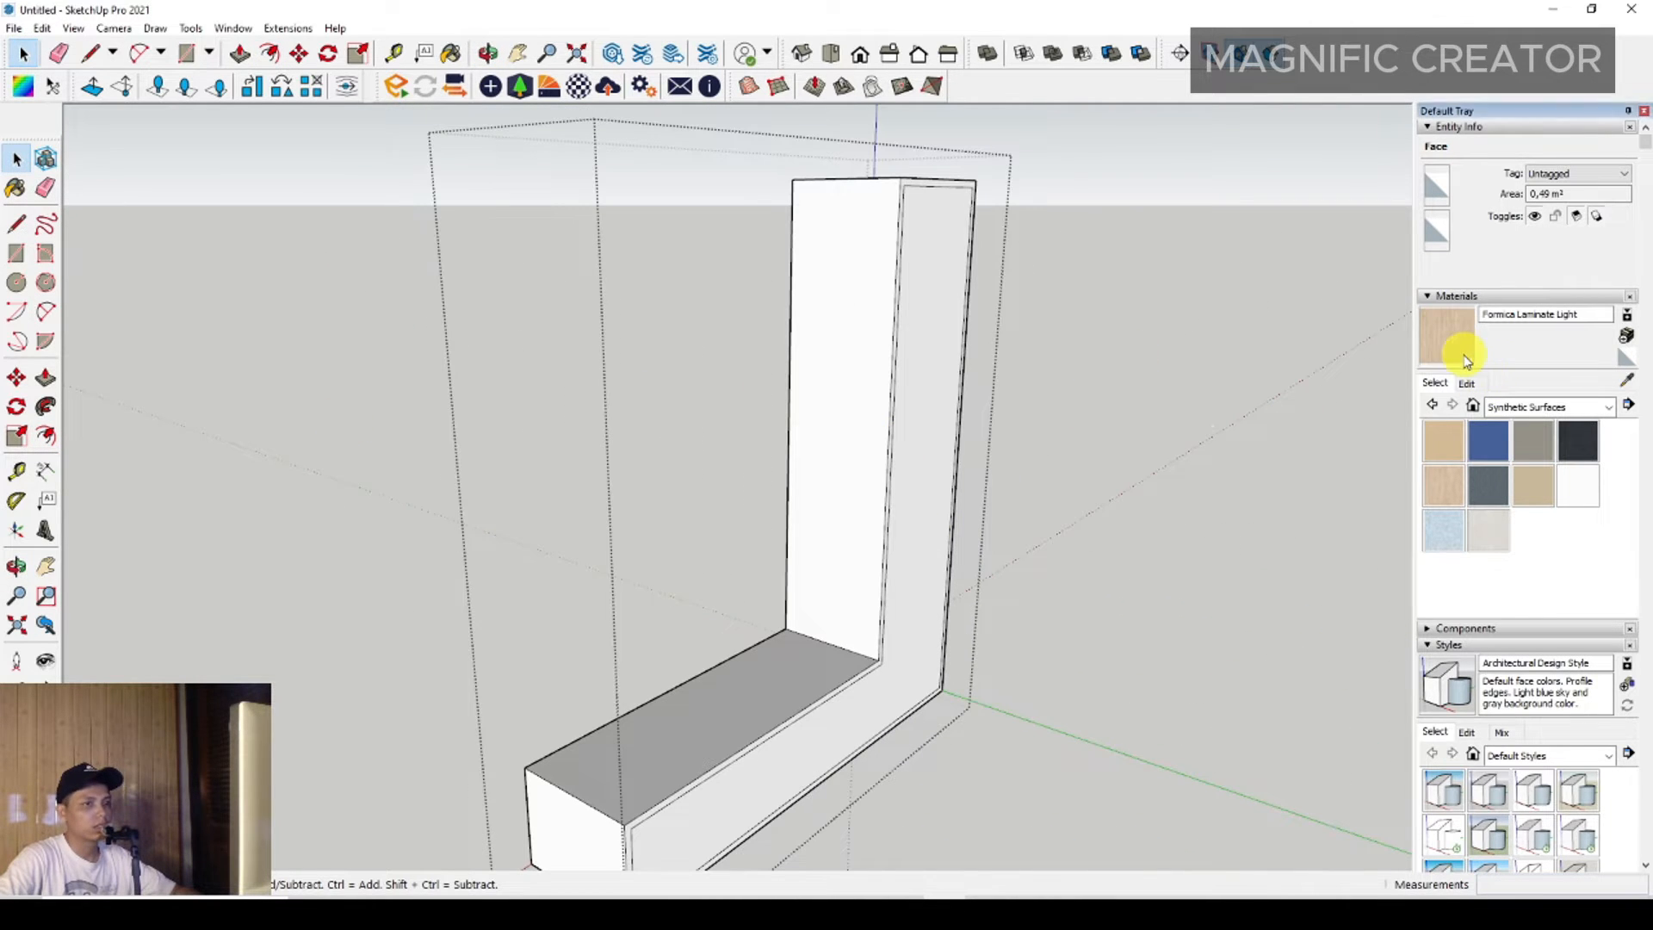
scroll(874, 450, up, 2)
click(871, 451)
click(816, 676)
scroll(878, 654, up, 5)
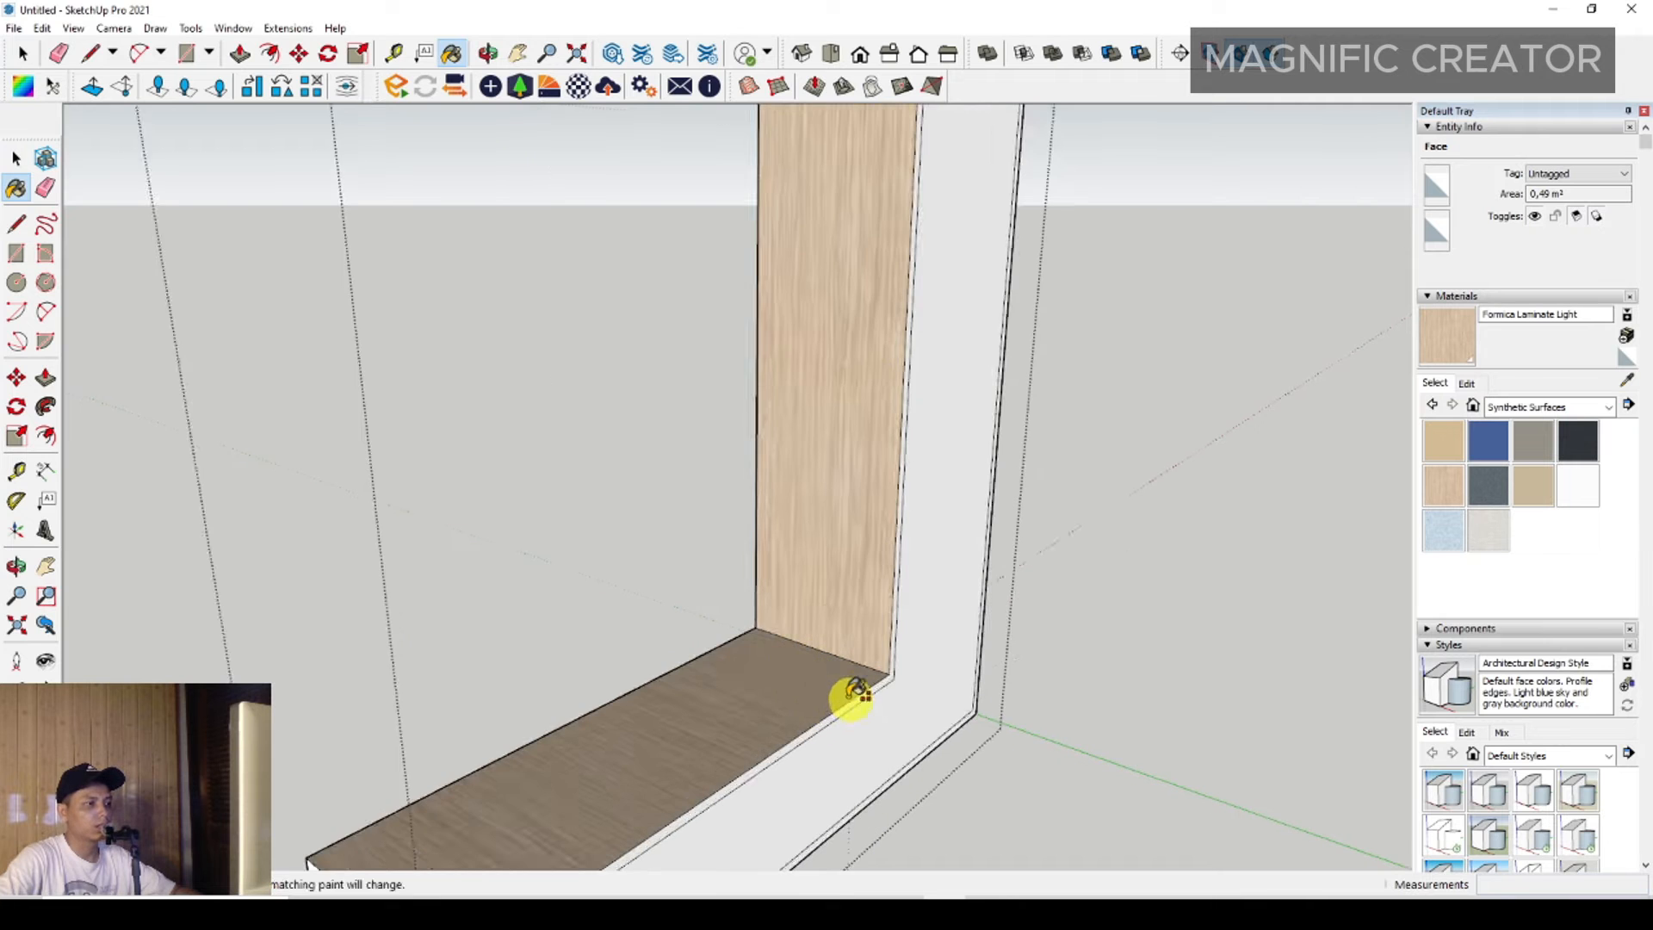
middle_drag(884, 621, 723, 685)
click(723, 686)
middle_drag(917, 658, 203, 642)
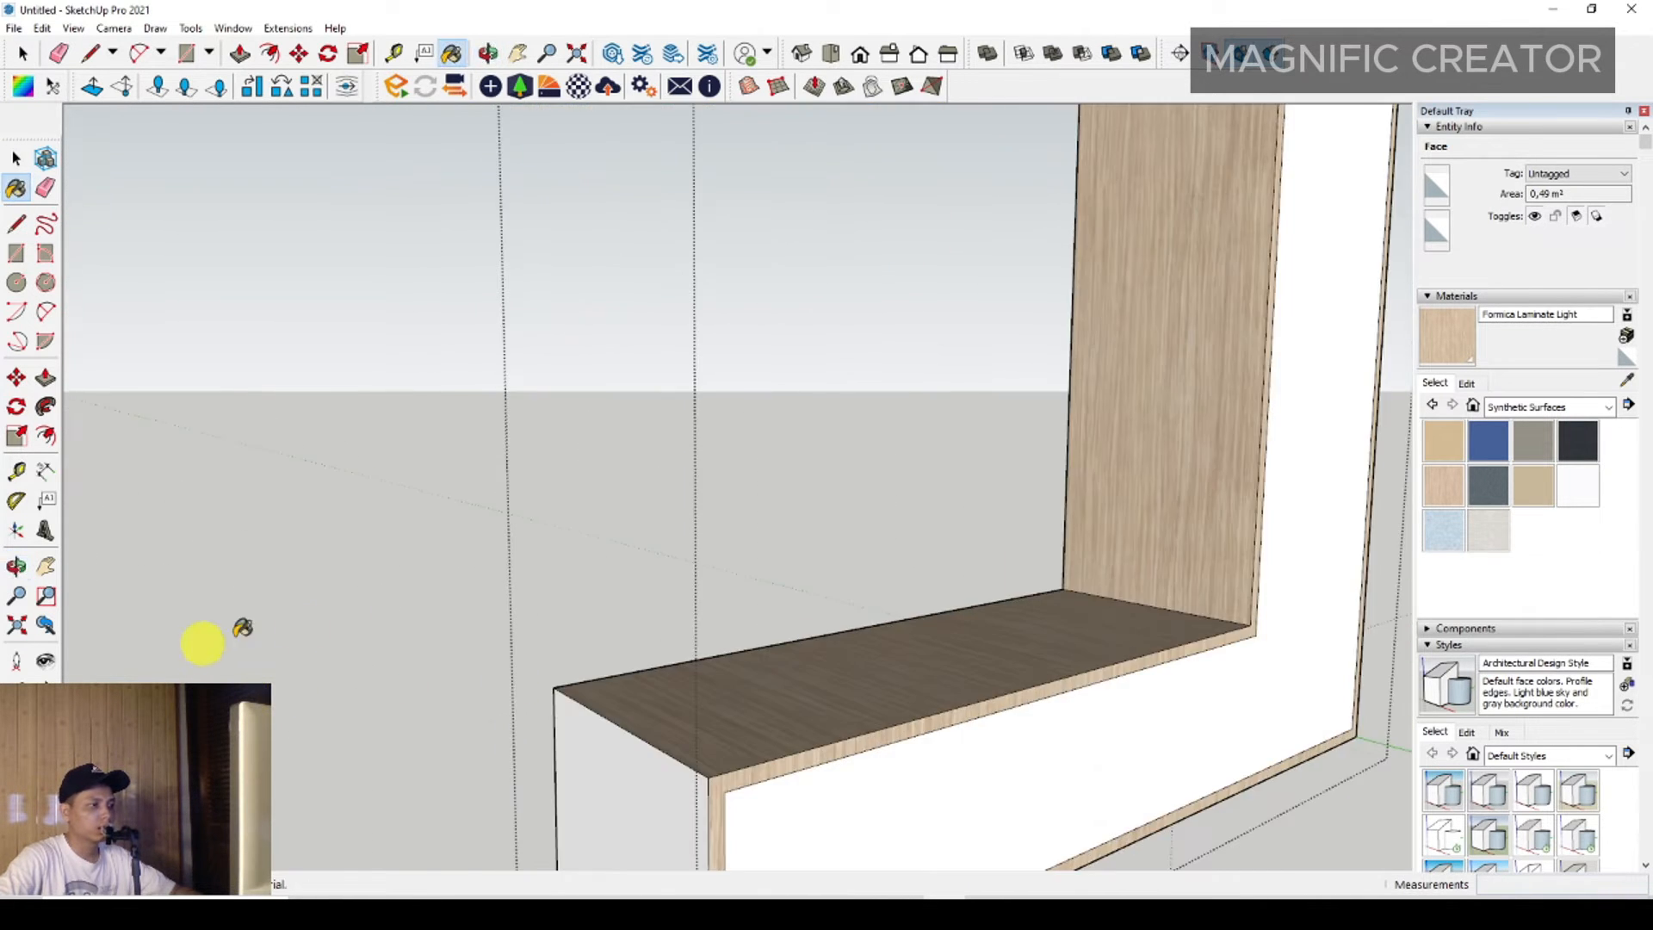
Paint the L-shaped panel inside the border with Formica Laminate Dark and leave the partition group.
key(space)
scroll(1137, 649, down, 3)
middle_drag(1136, 649, 930, 625)
click(1590, 442)
click(1015, 590)
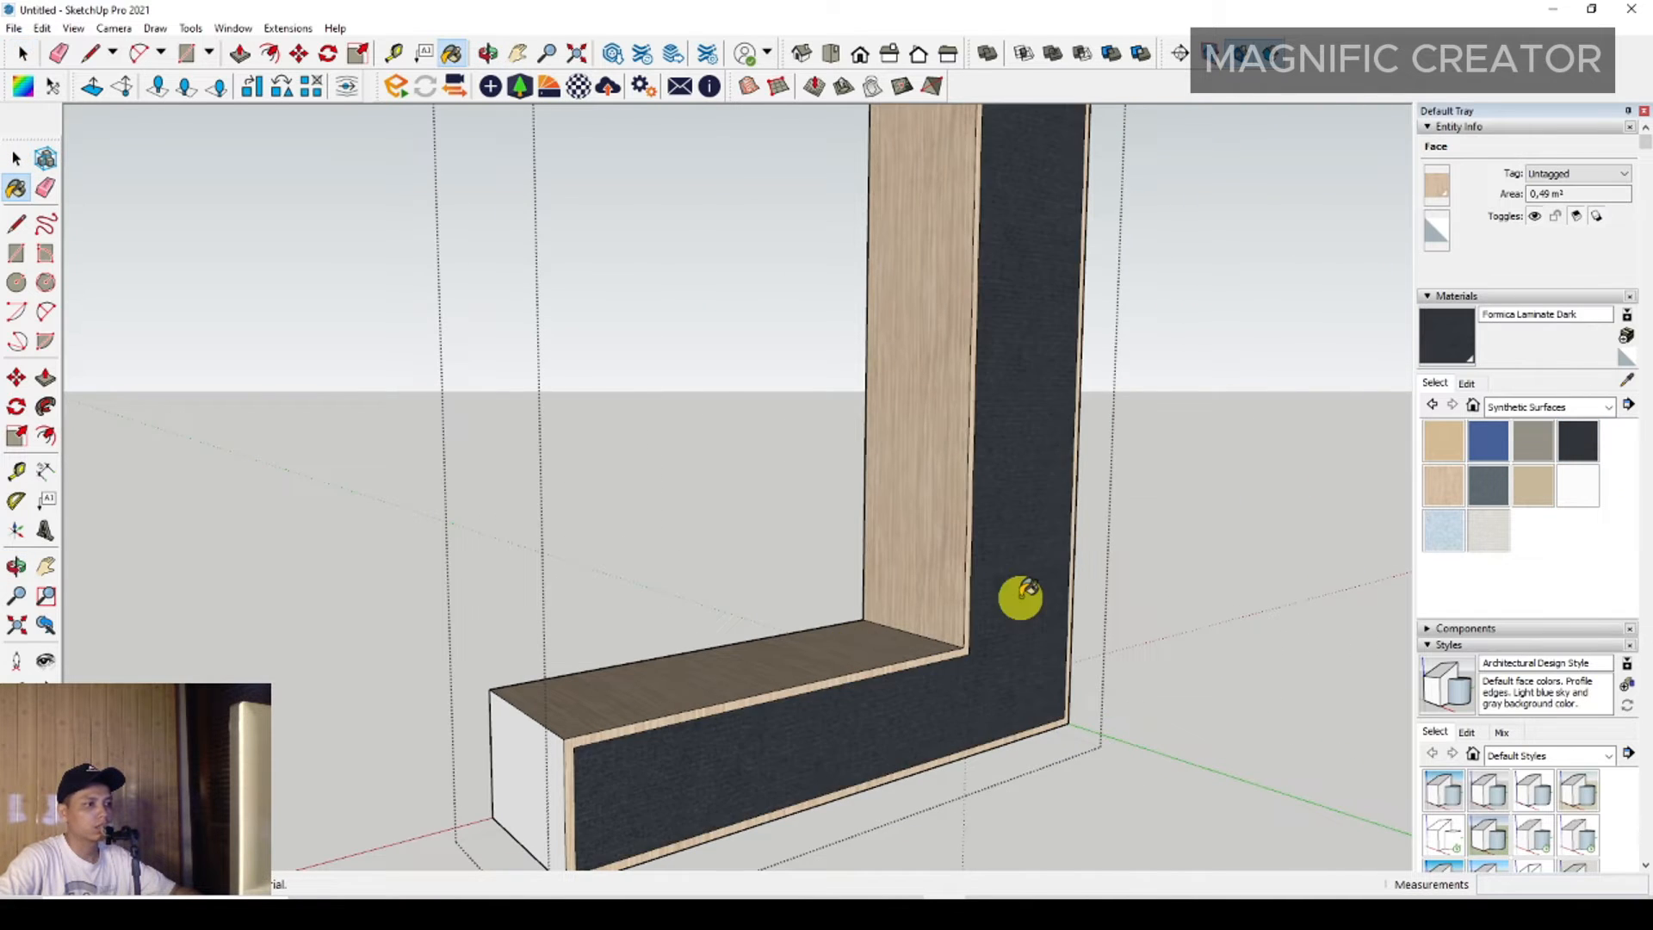
mouse_move(1015, 590)
middle_down()
mouse_move(841, 689)
mouse_move(432, 706)
middle_up()
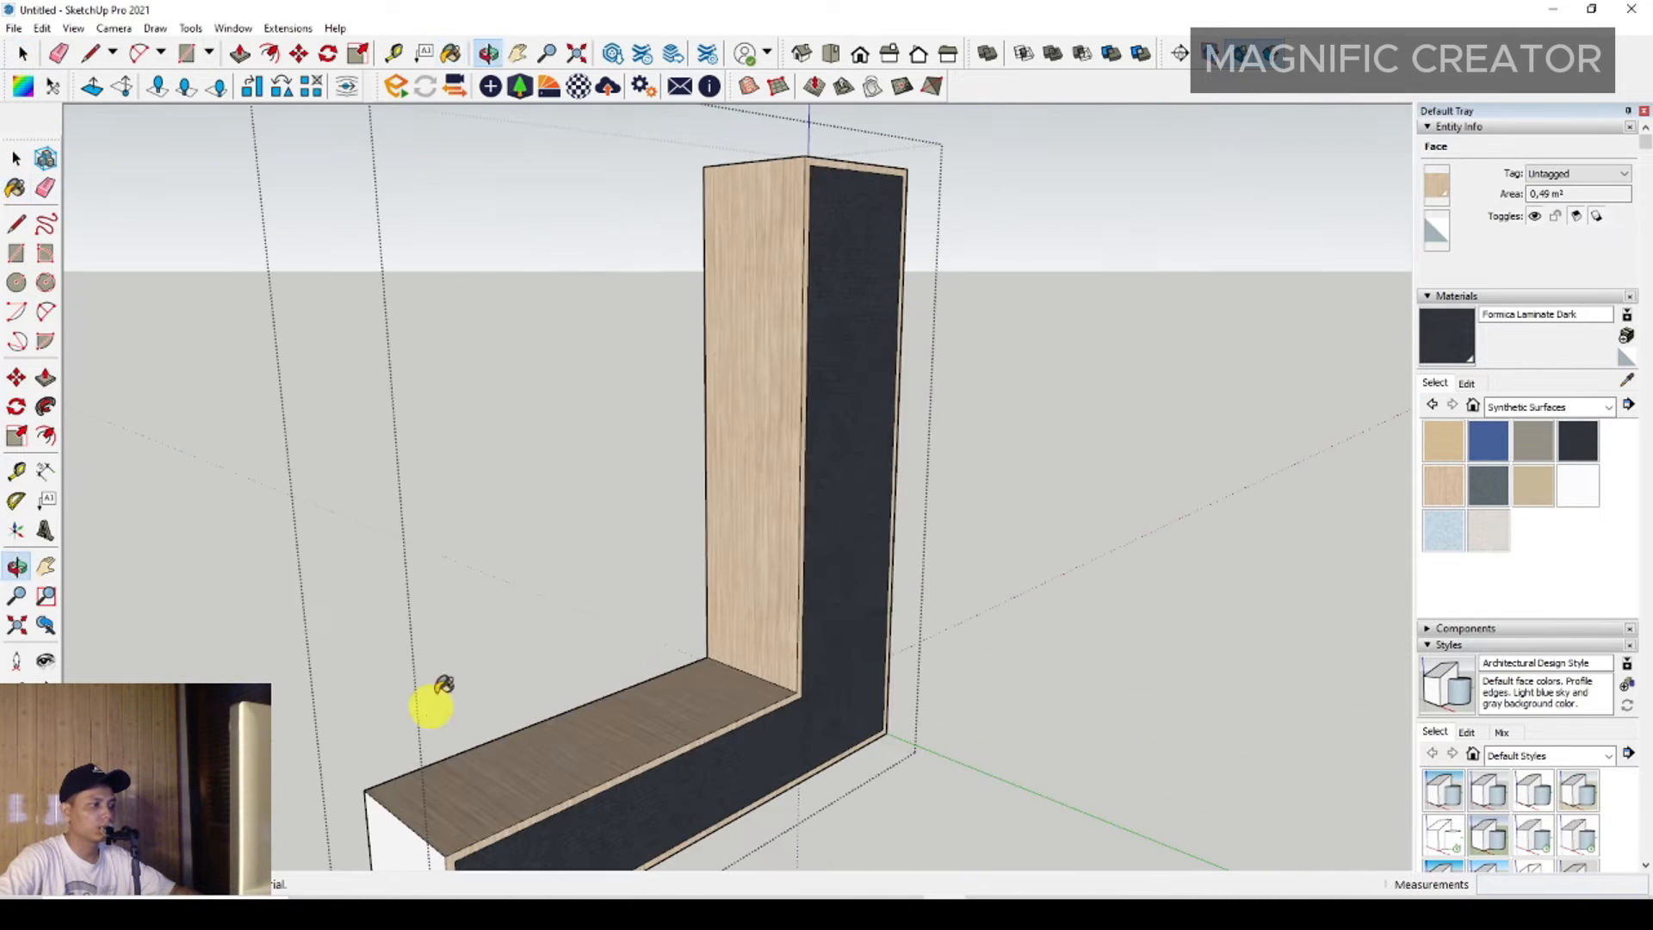
key(space)
scroll(880, 652, down, 3)
middle_drag(879, 653, 860, 650)
click(1088, 298)
Paint the end face of the partition's low bench with Formica Laminate Dark and leave the group.
scroll(718, 657, up, 2)
shift+middle_drag(730, 645, 874, 542)
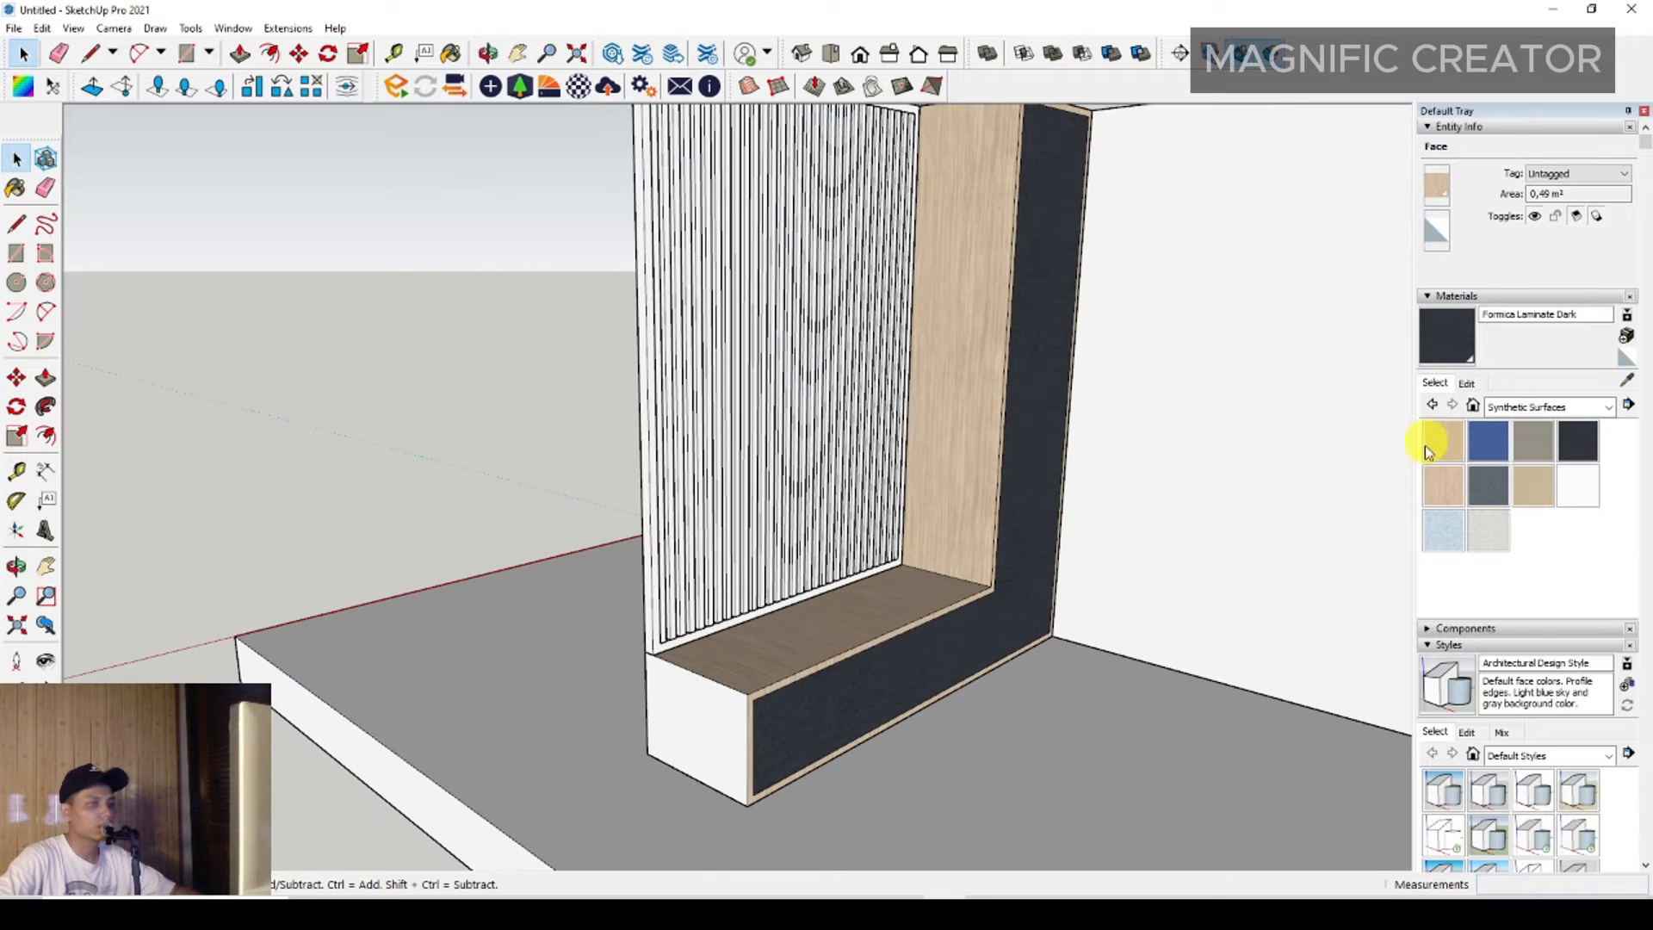
click(1580, 451)
scroll(776, 683, up, 2)
middle_drag(777, 682, 785, 668)
key(space)
triple_click(699, 722)
click(695, 742)
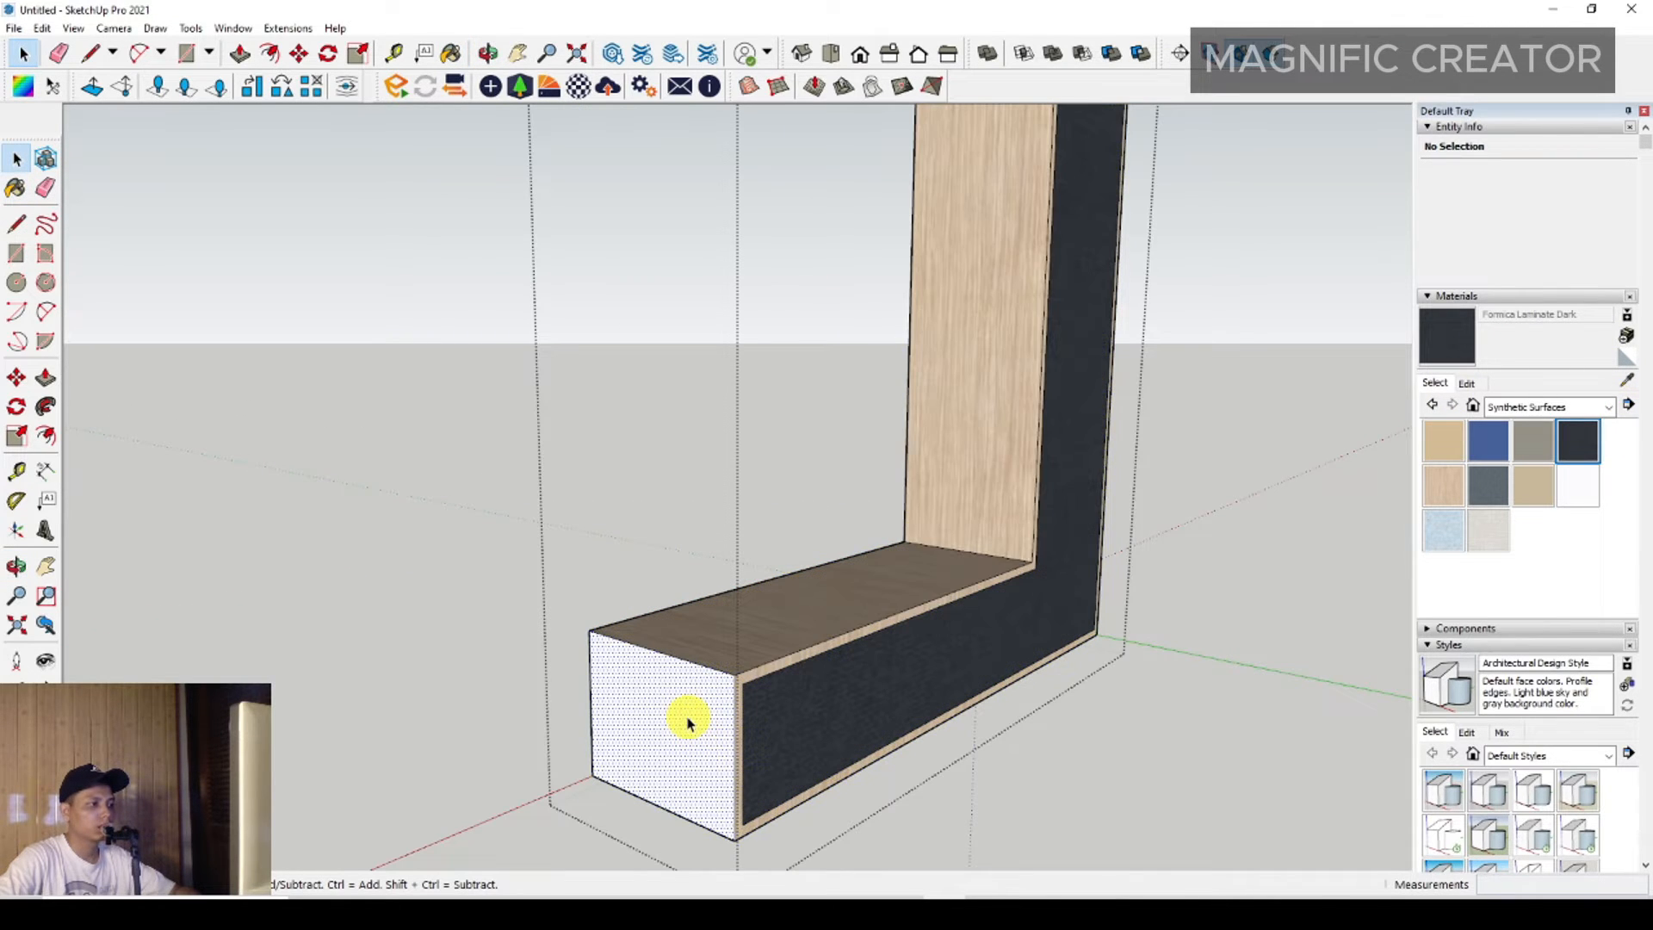
key(b)
click(690, 688)
key(space)
scroll(814, 624, down, 1)
click(1184, 492)
scroll(858, 604, down, 2)
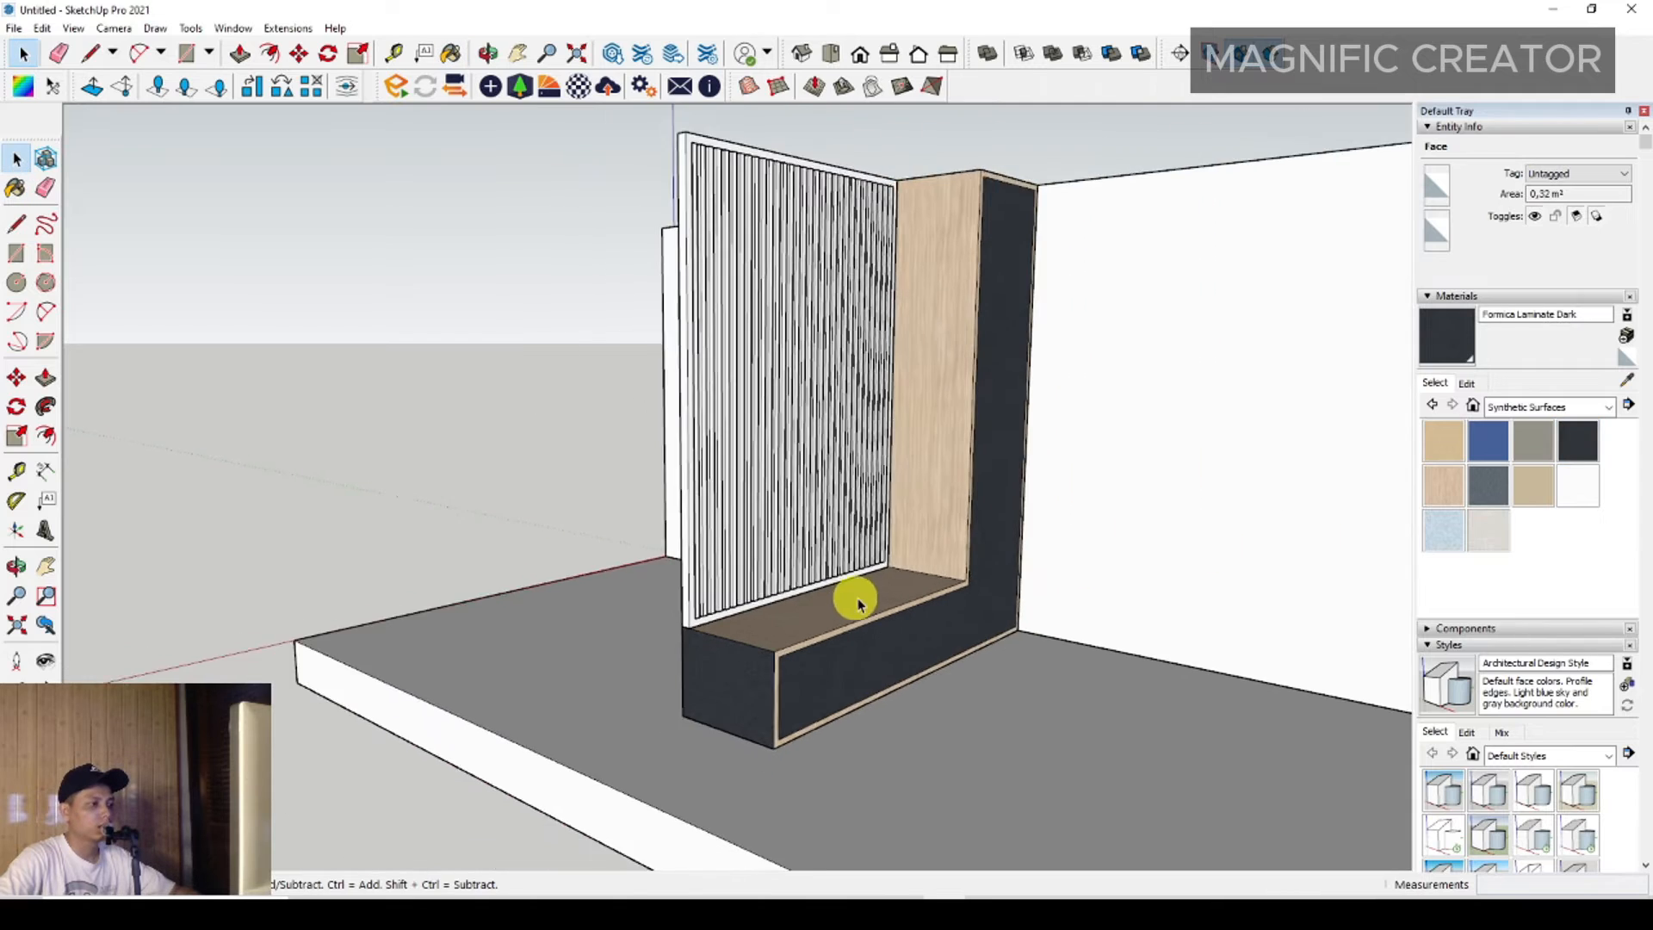
Paint the frame around the slats with Formica Laminate Light.
middle_drag(858, 604, 990, 603)
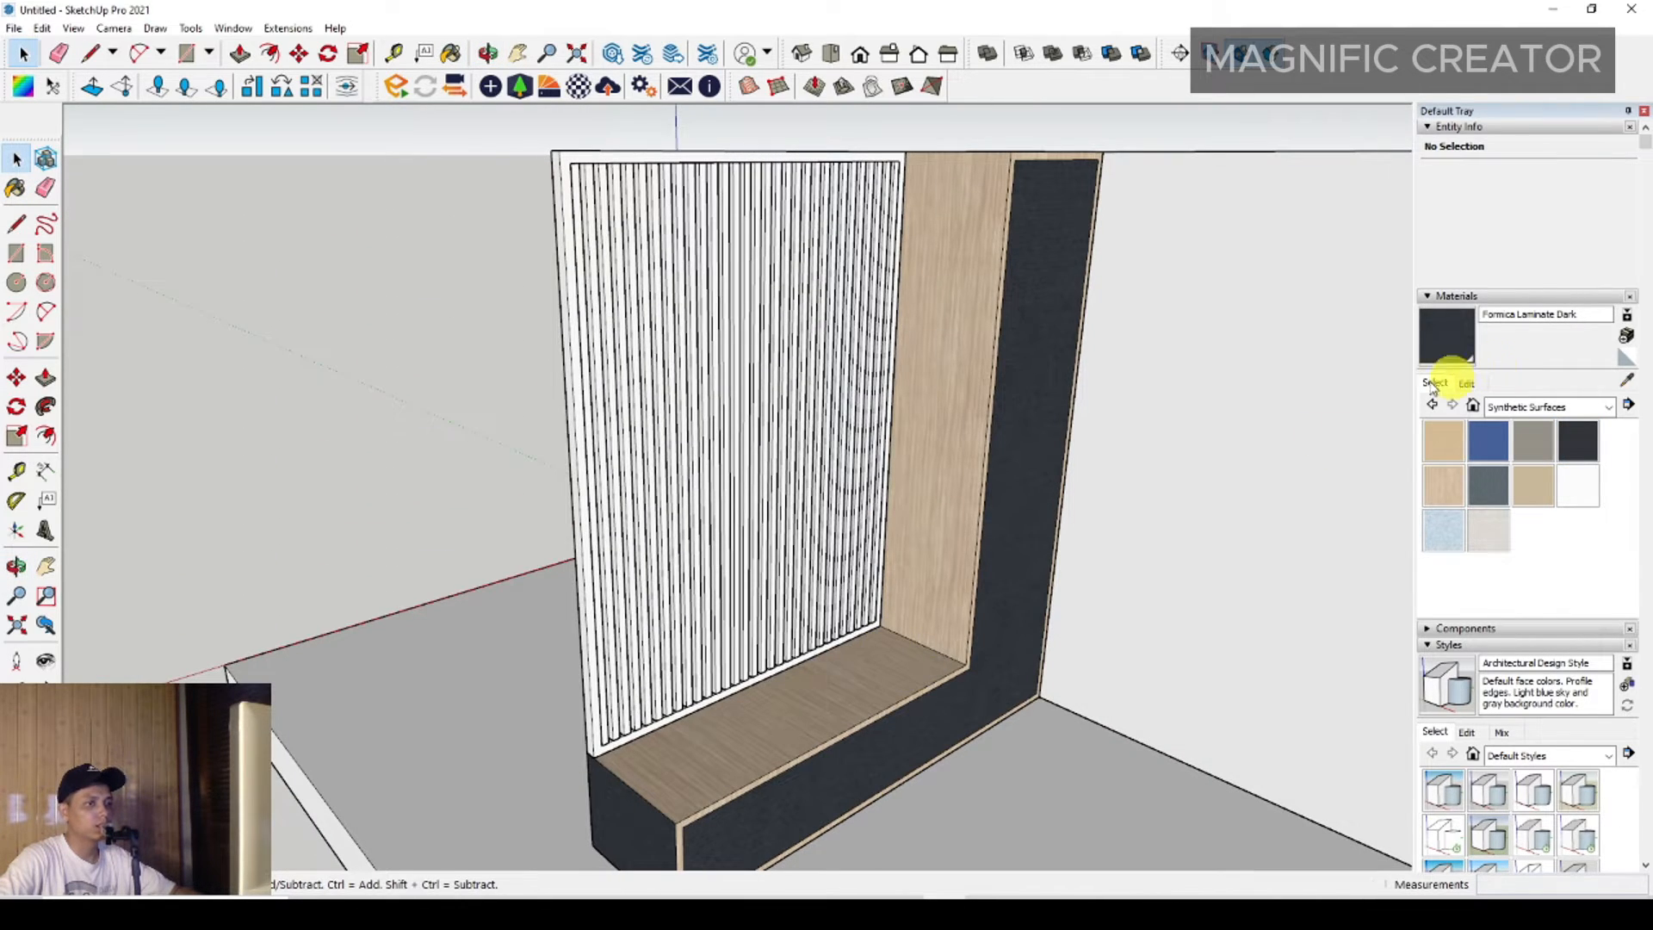
click(1460, 489)
scroll(568, 297, up, 3)
click(571, 302)
key(space)
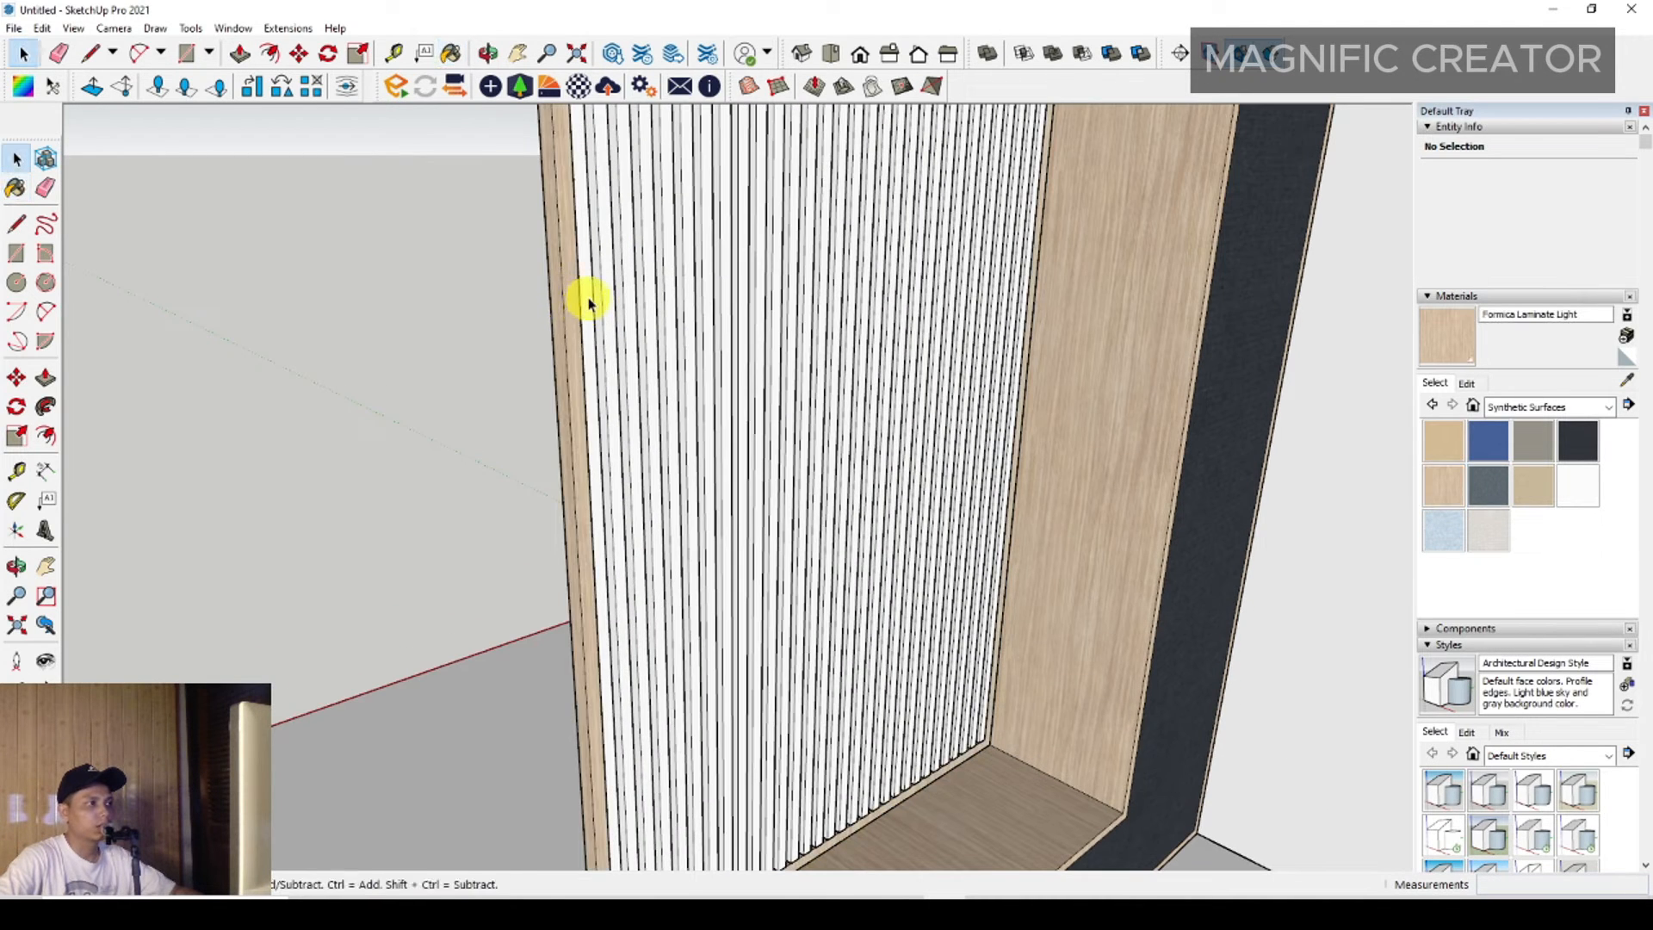
Open the slat component and paint its whole geometry with Formica Laminate Light.
double_click(589, 298)
key(ctrl+a)
key(b)
click(583, 274)
key(space)
scroll(748, 443, down, 3)
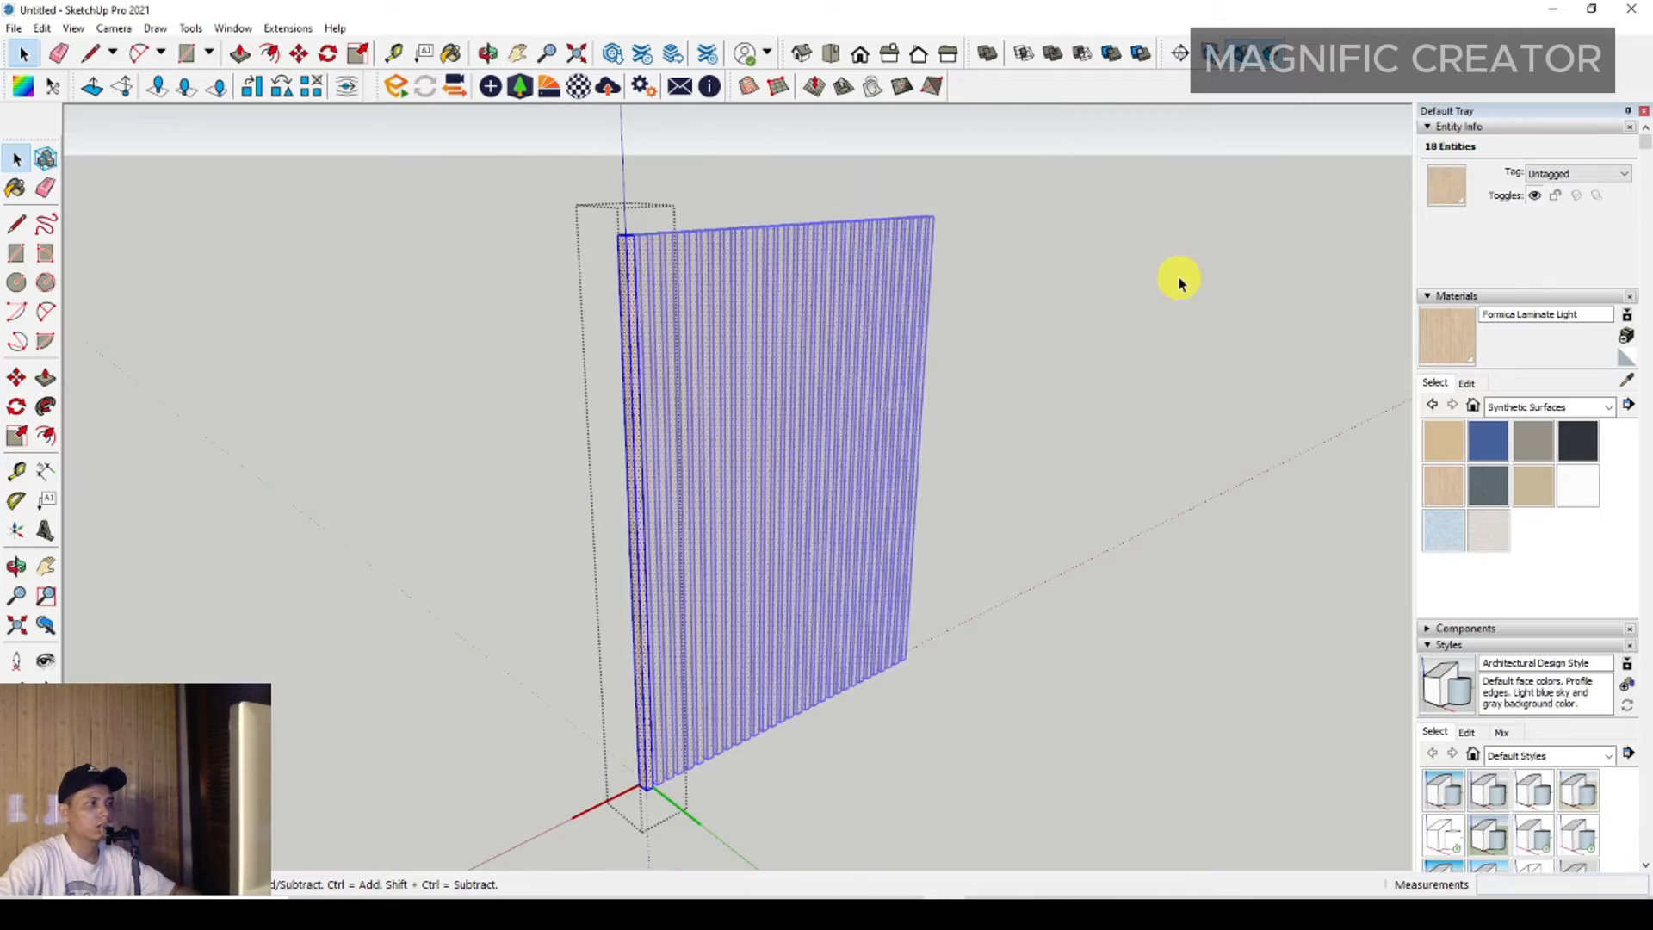
click(1180, 284)
middle_drag(944, 538, 847, 599)
scroll(989, 571, down, 4)
scroll(862, 685, up, 3)
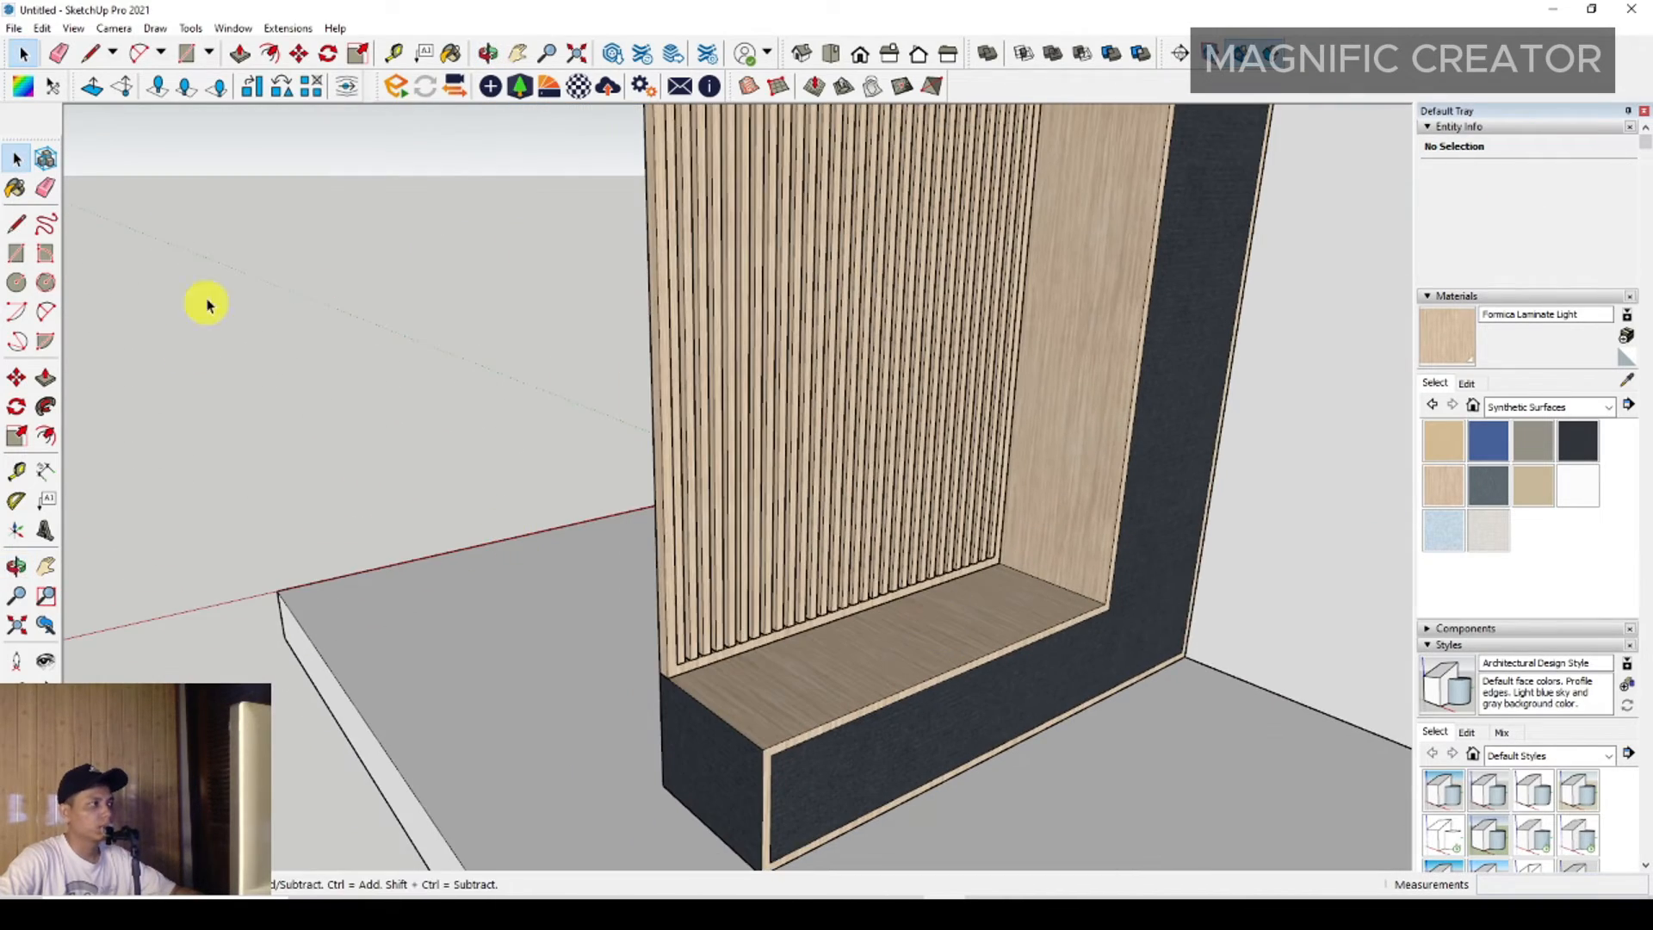
Draw a rectangle on the bench top from its outer front corner to the slat frame's base beside the upright.
key(r)
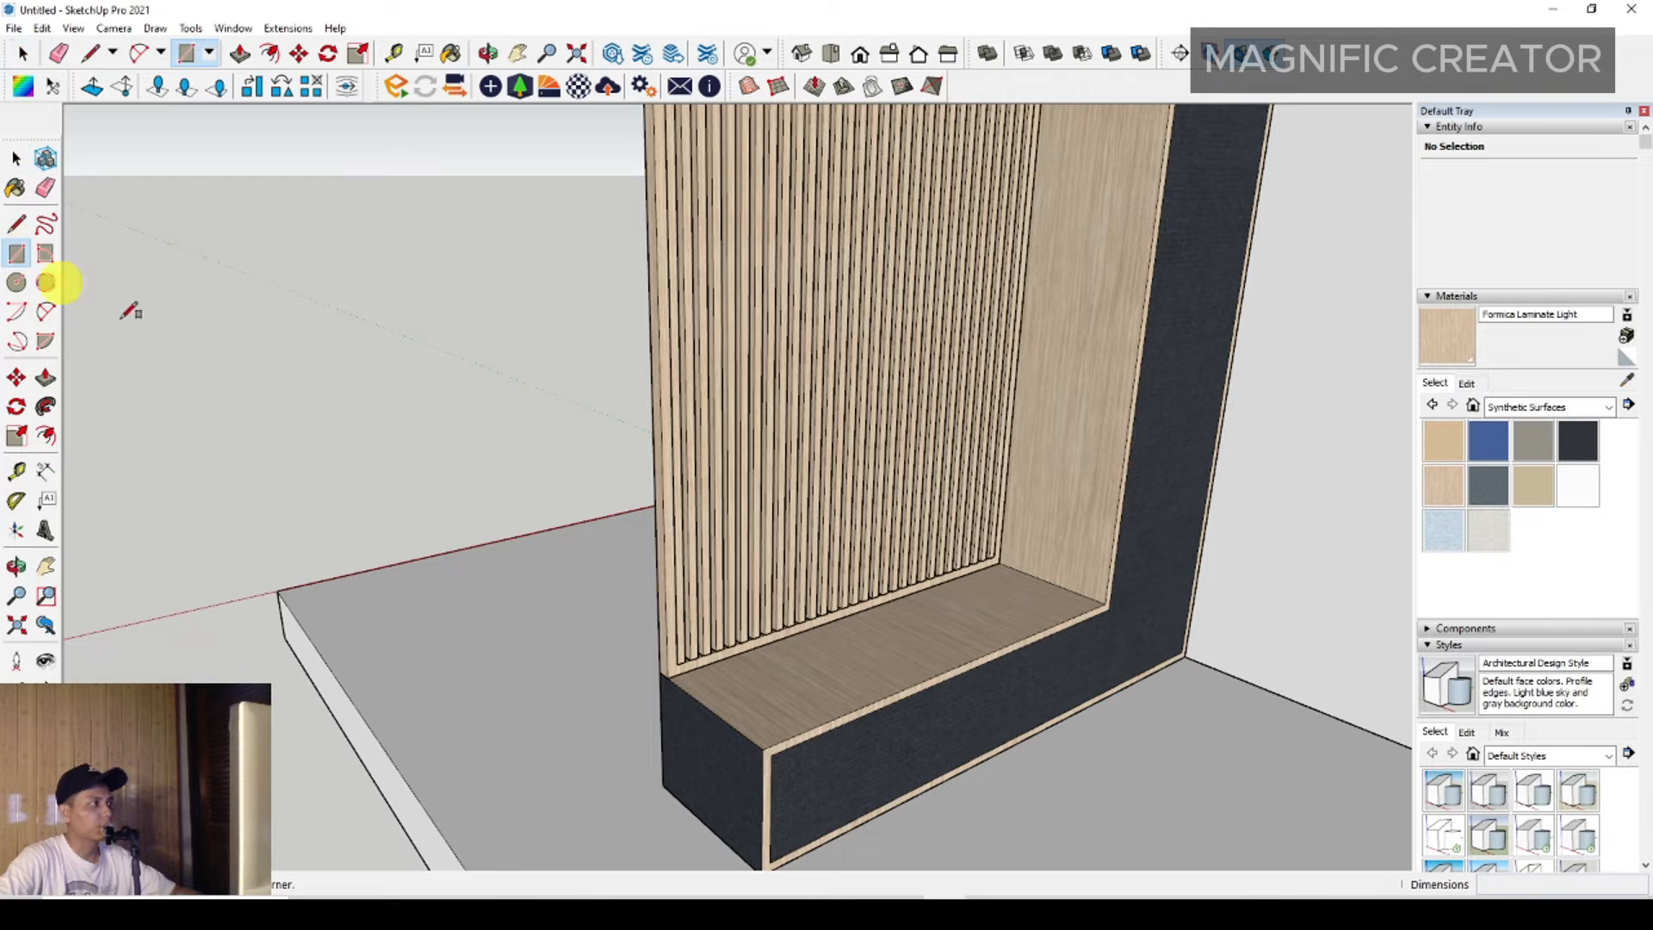
scroll(762, 740, up, 2)
click(761, 752)
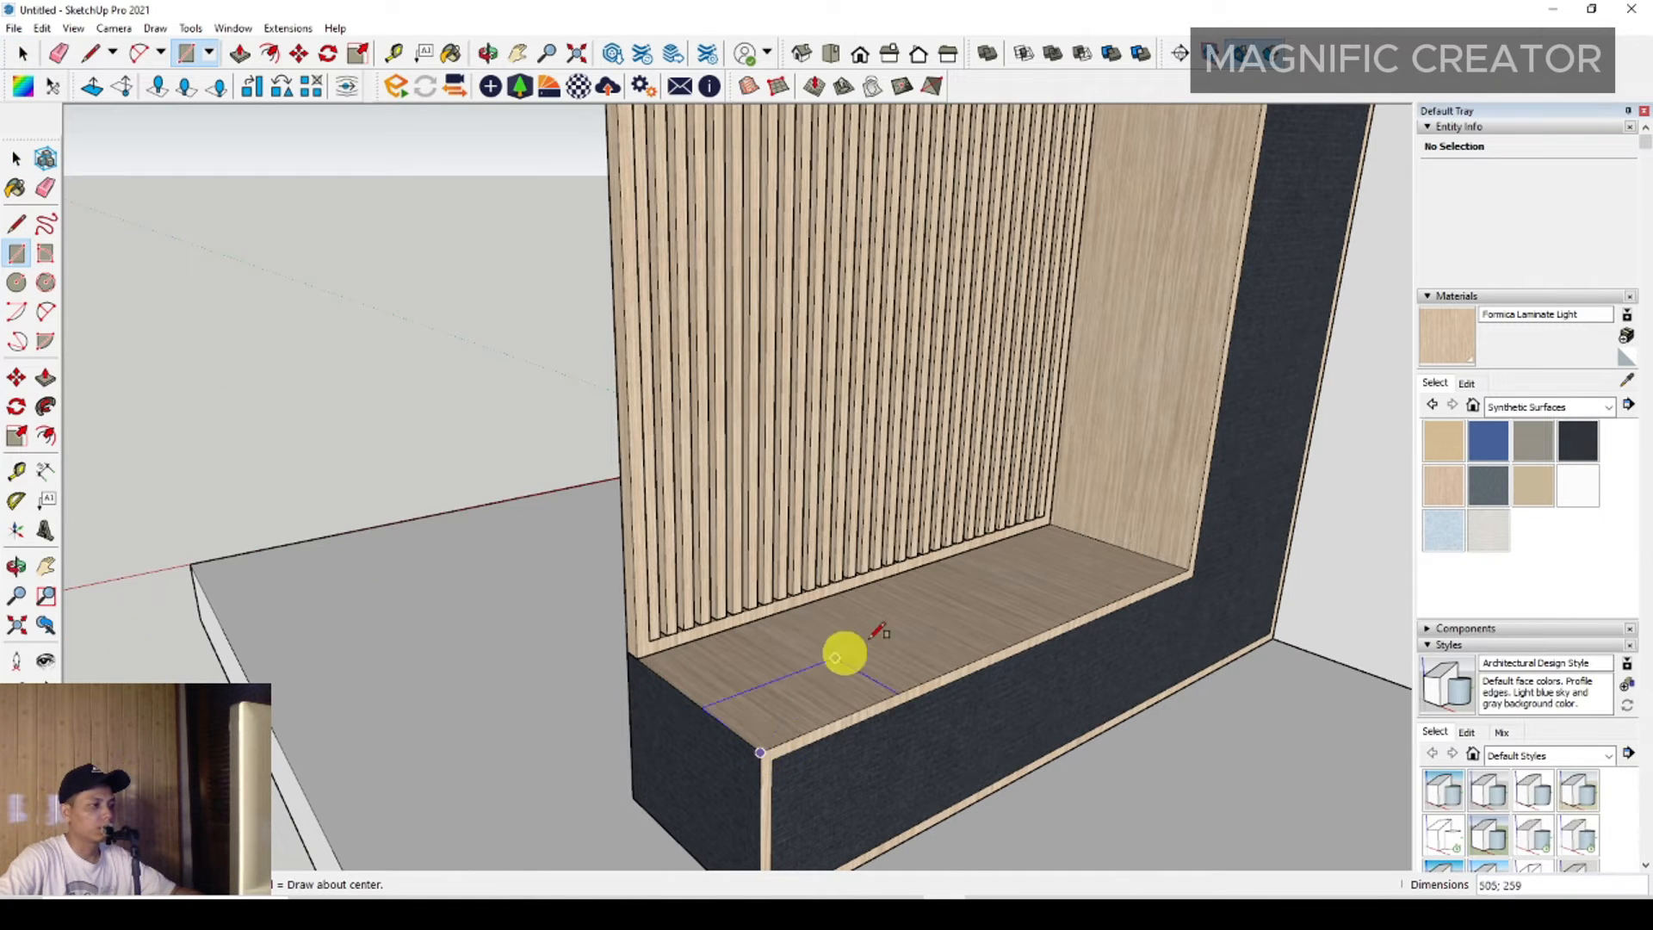
scroll(1089, 565, up, 3)
click(1049, 514)
key(space)
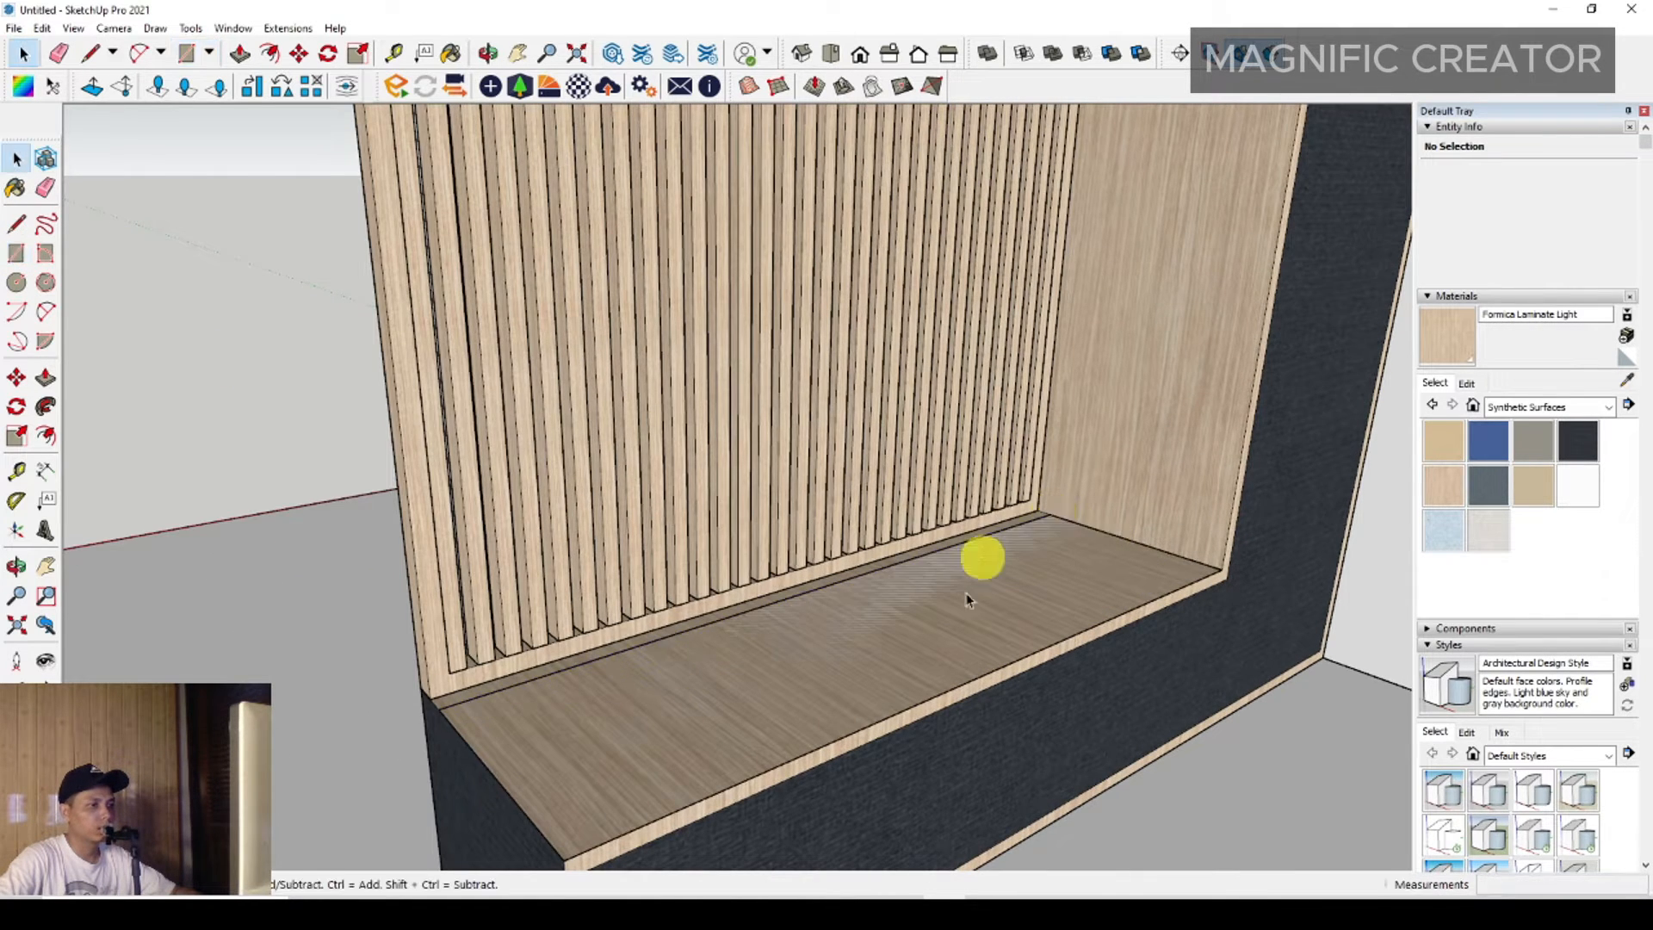
Extrude the bench-top rectangle upward into a thin seat cushion block.
double_click(938, 606)
scroll(936, 608, down, 1)
click(46, 377)
scroll(1094, 563, up, 2)
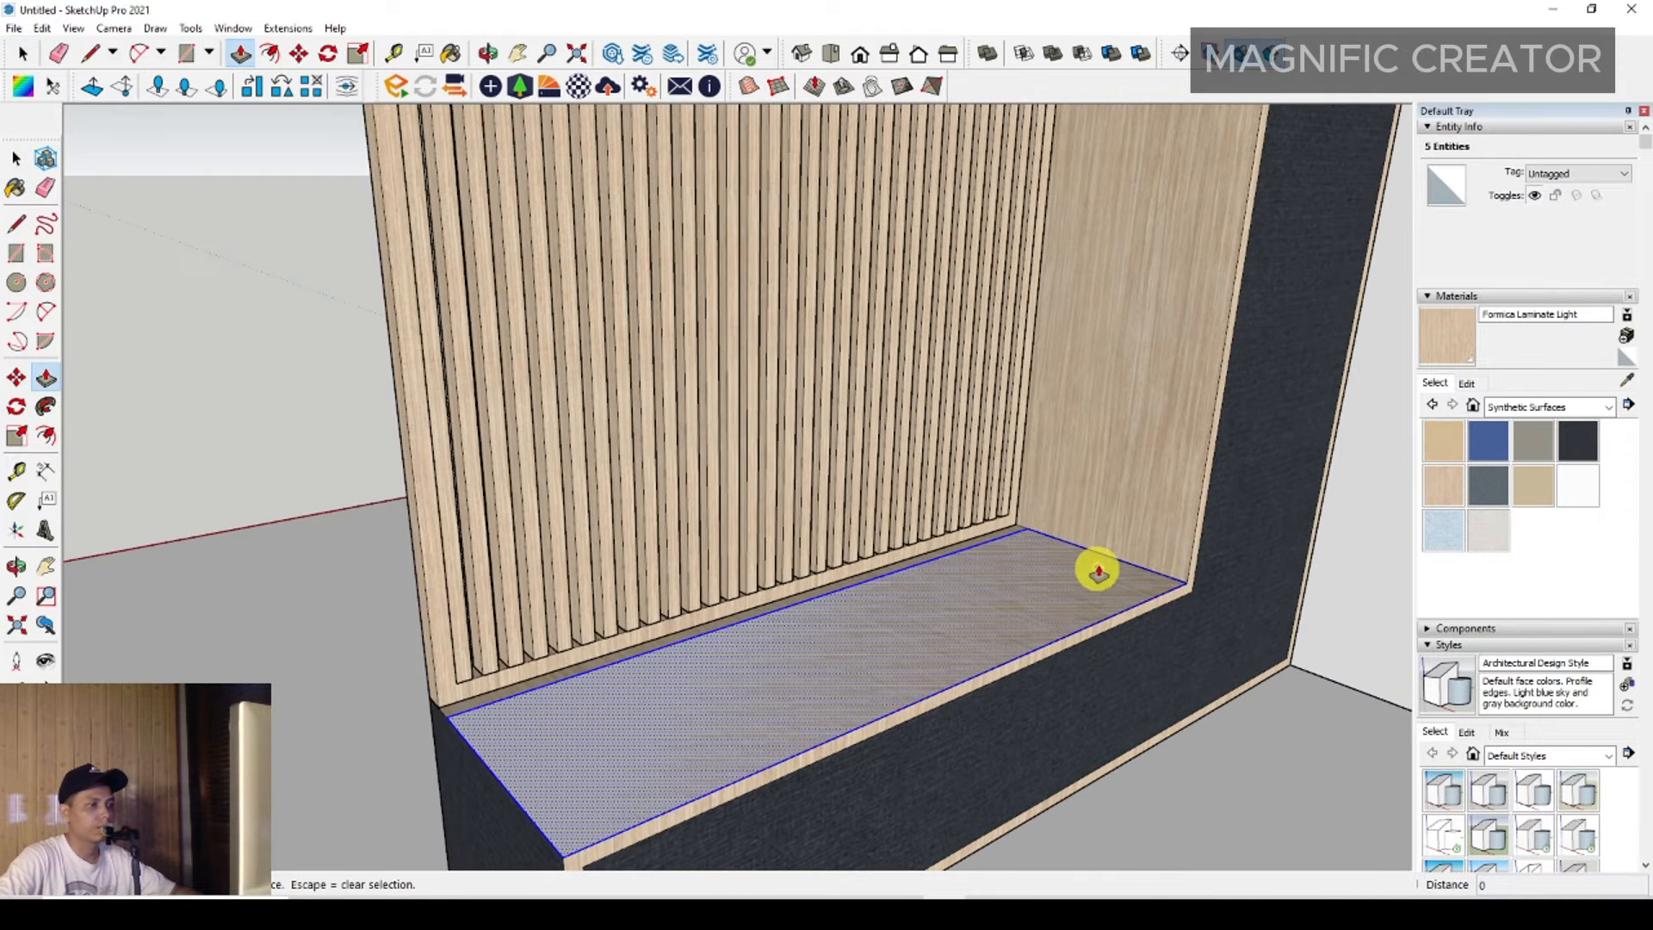
click(1097, 561)
click(1115, 538)
key(space)
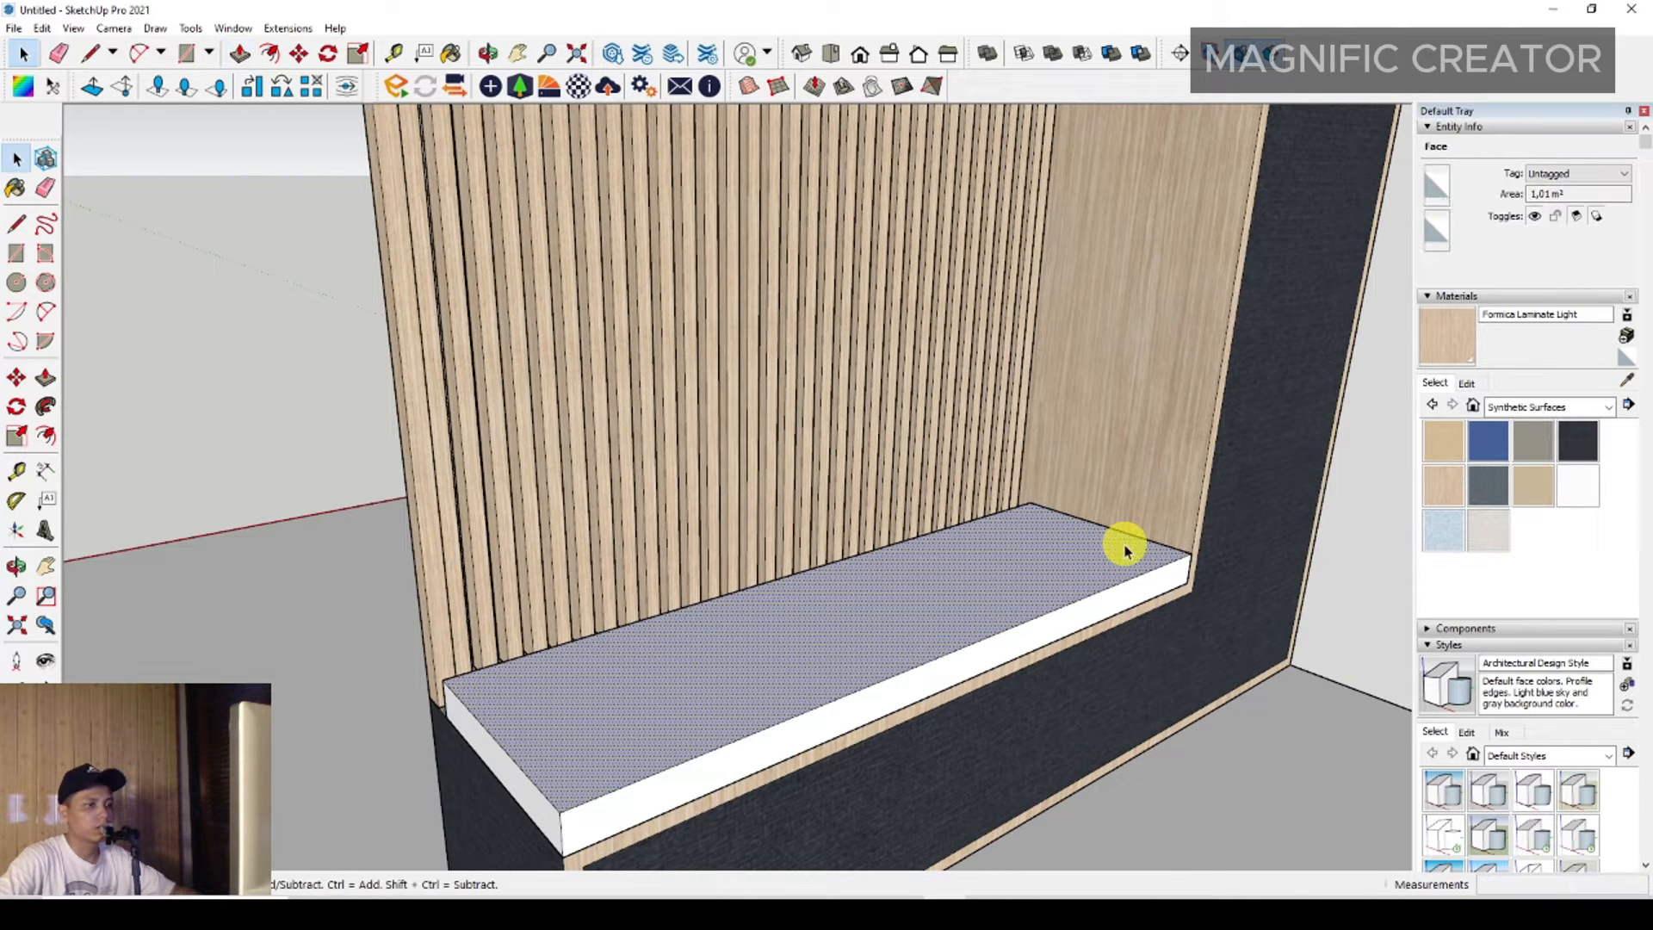
Select the complete seat cushion block and make it a group.
triple_click(1118, 543)
right_click(1123, 545)
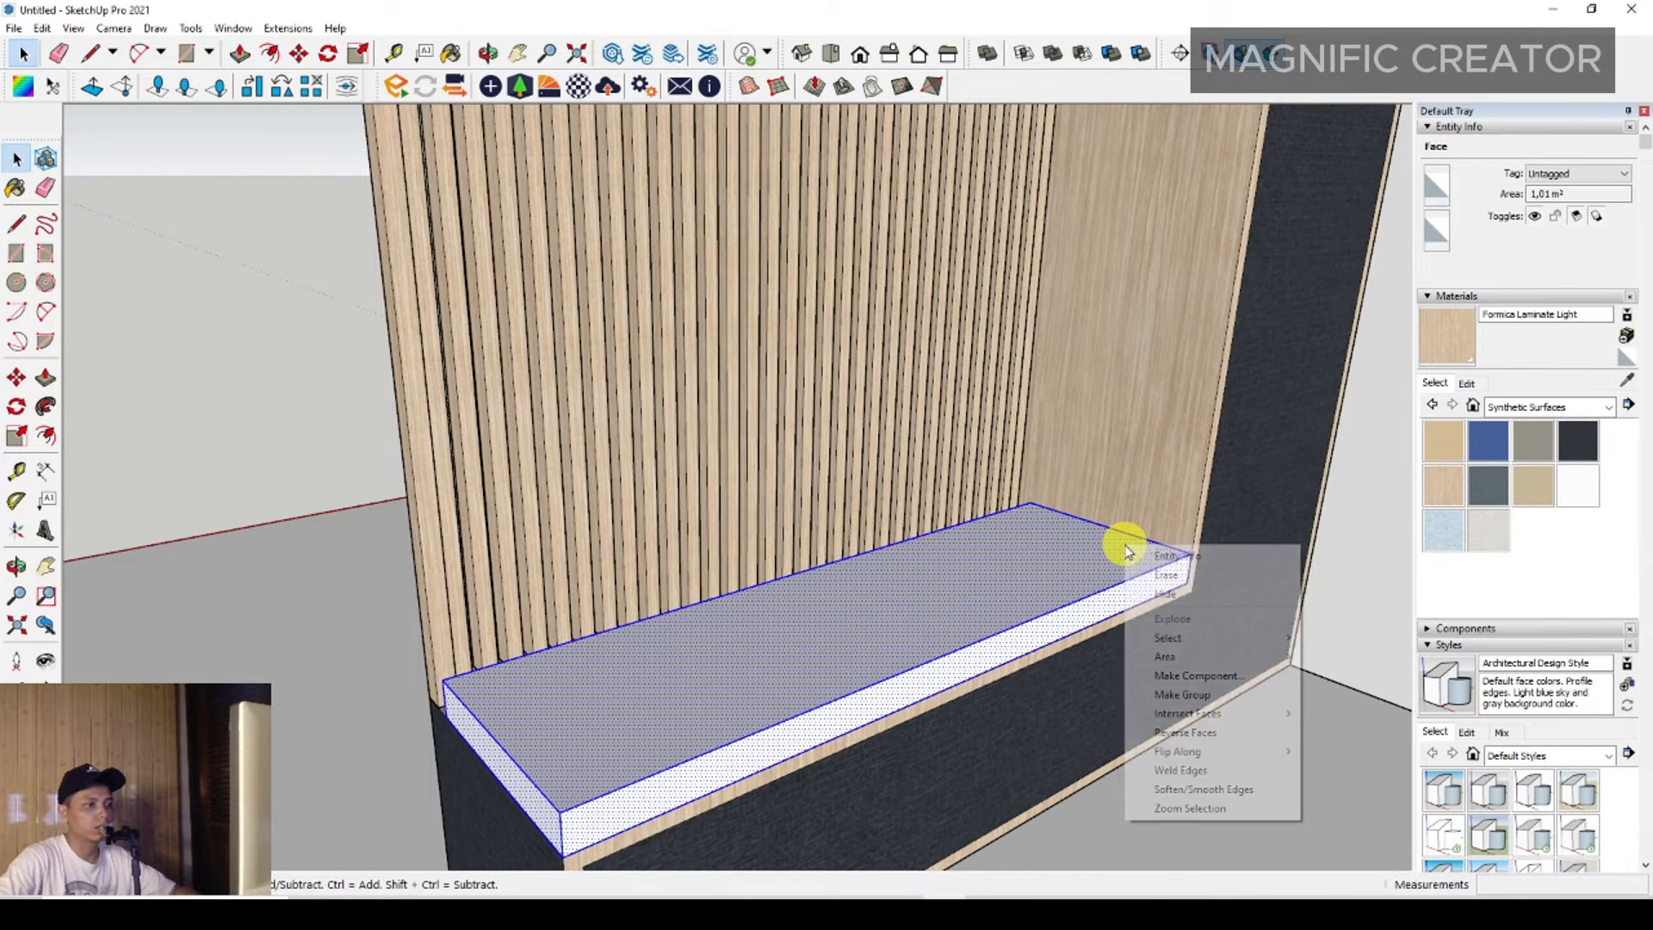
click(1178, 696)
Open the cushion group and draw a small rounding arc across the upper corner of its end face.
scroll(887, 642, down, 2)
scroll(772, 706, up, 2)
middle_drag(752, 685, 841, 571)
scroll(868, 558, up, 2)
double_click(867, 558)
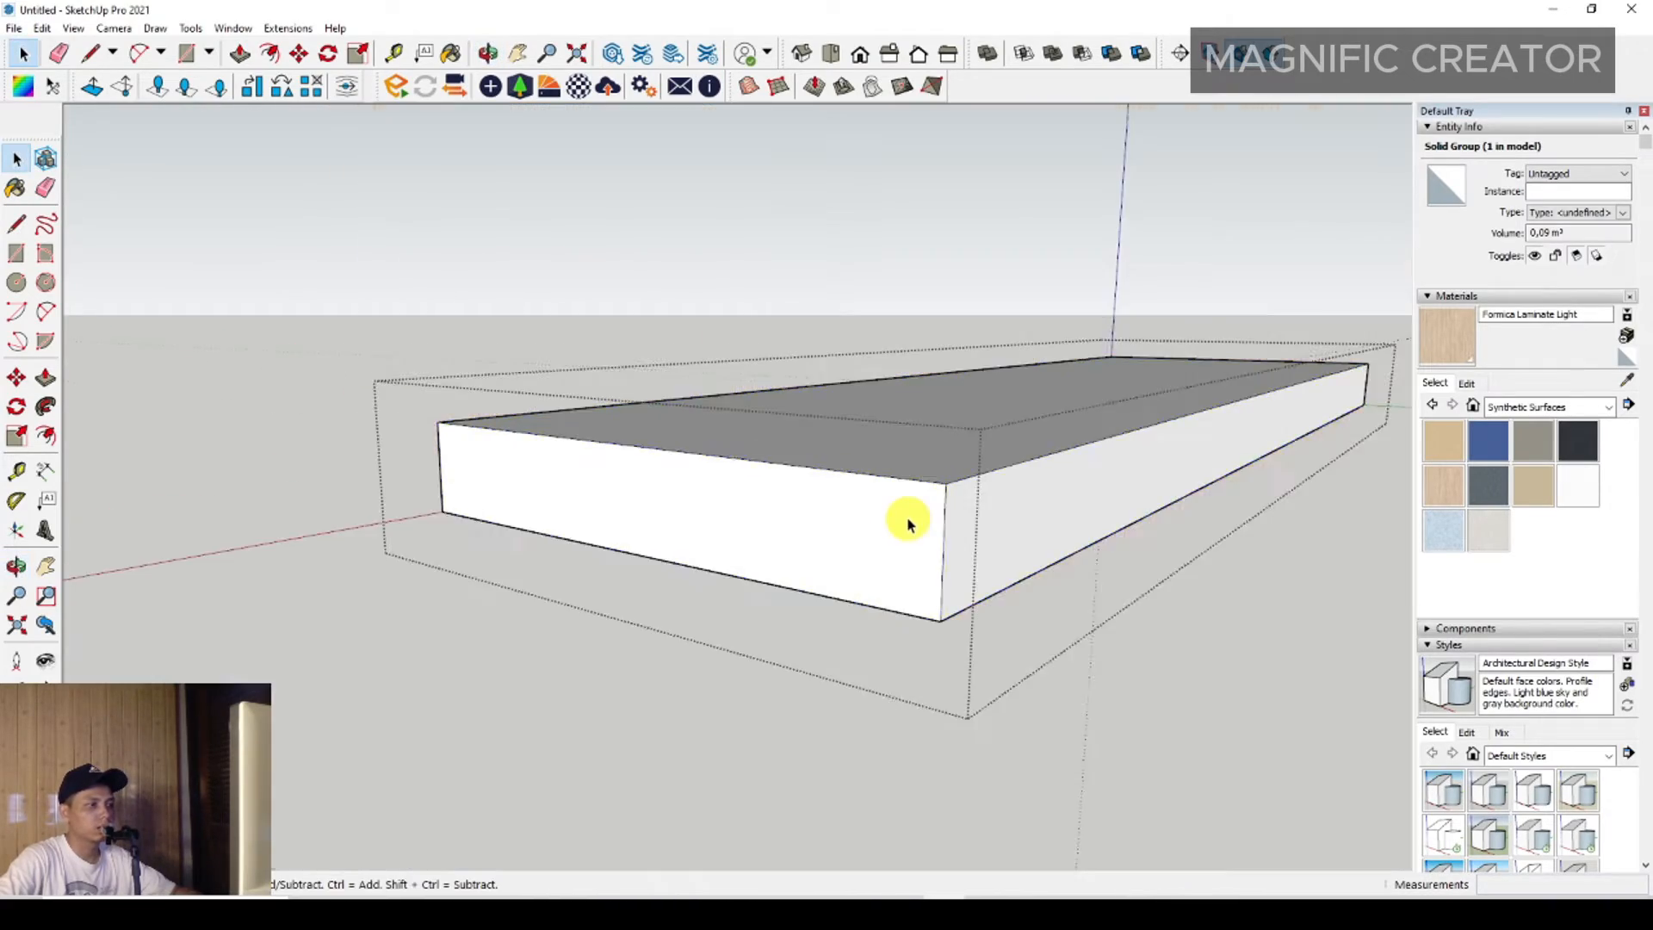
triple_click(929, 498)
middle_drag(930, 498, 775, 575)
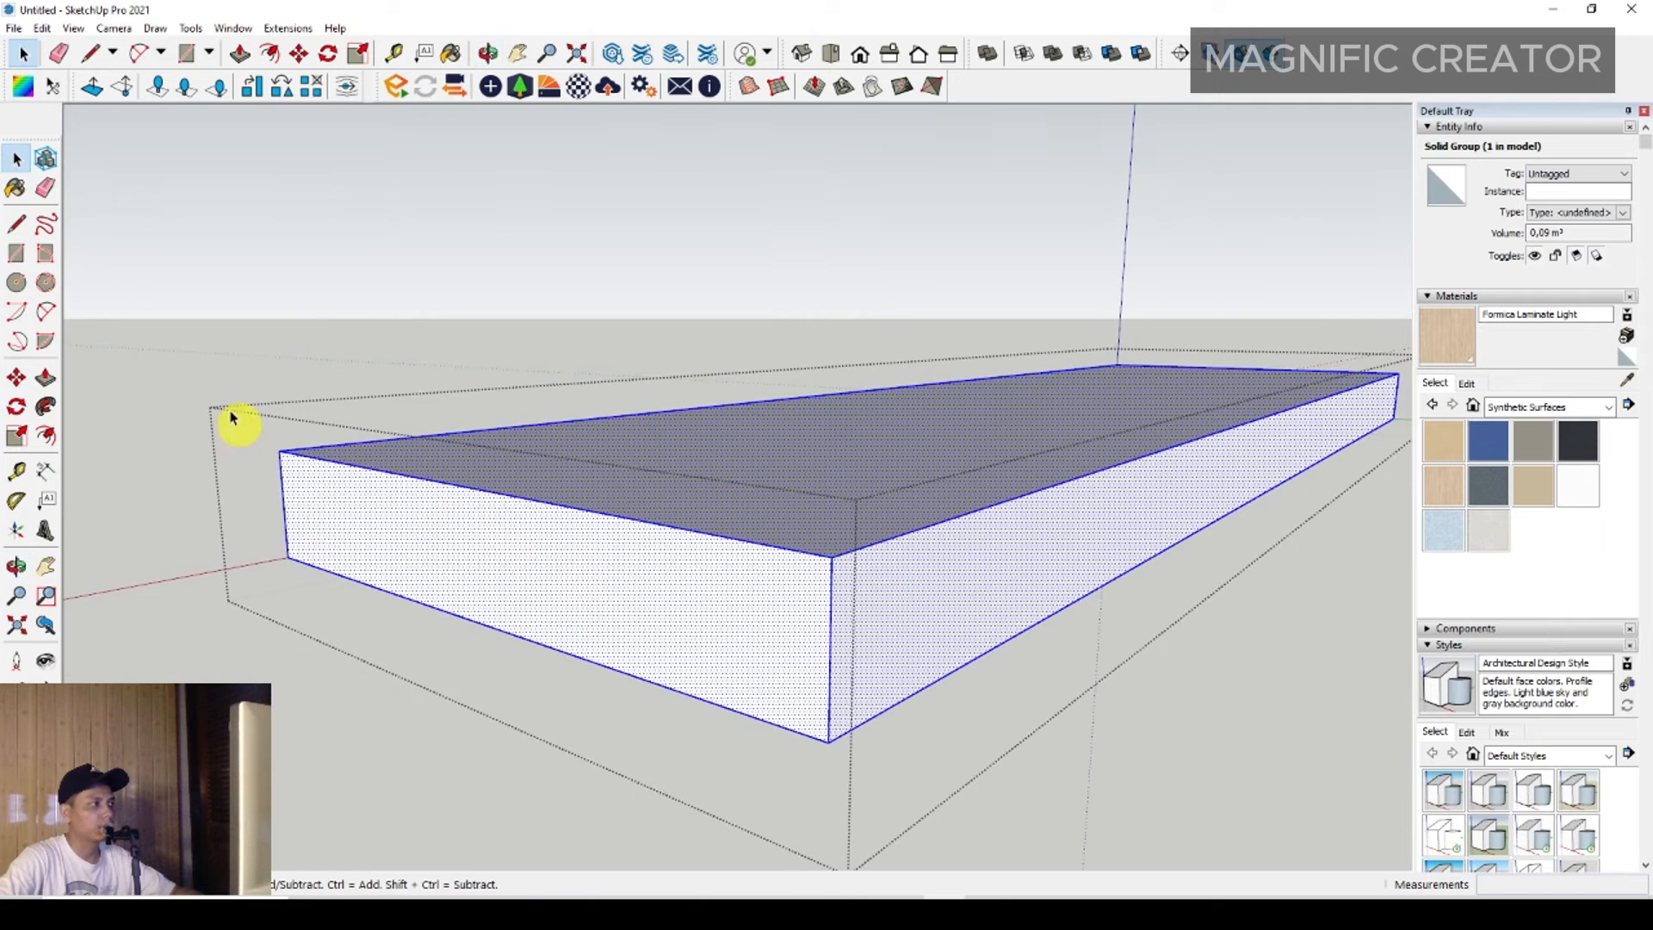
click(46, 311)
scroll(843, 558, up, 1)
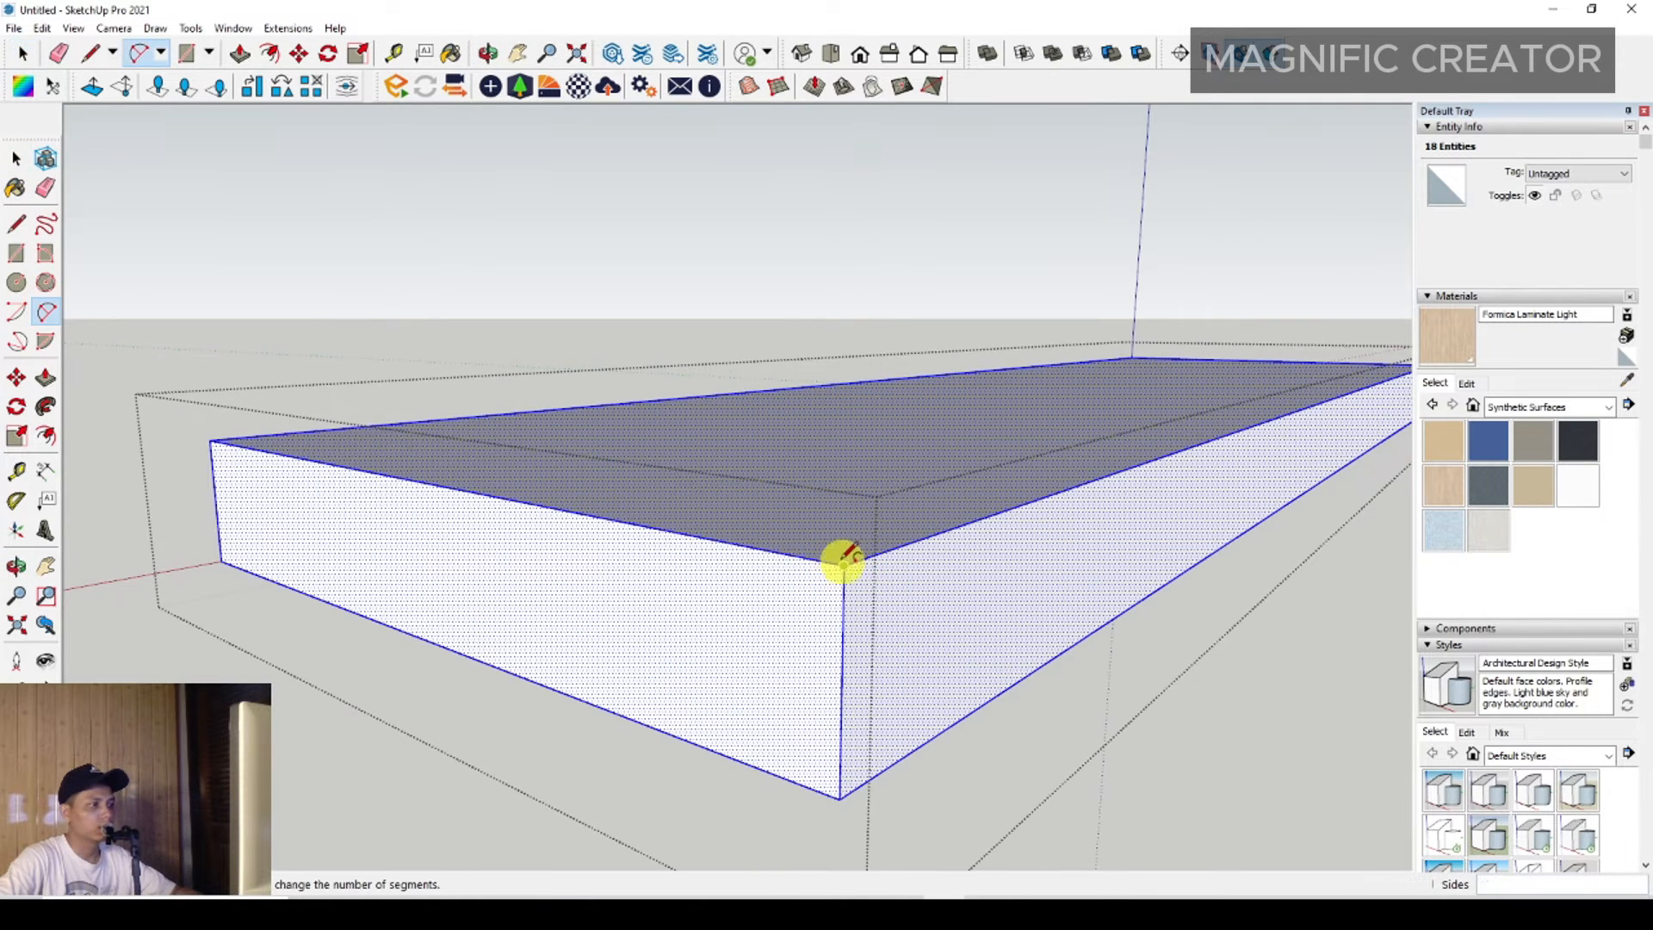
scroll(803, 559, up, 1)
click(801, 557)
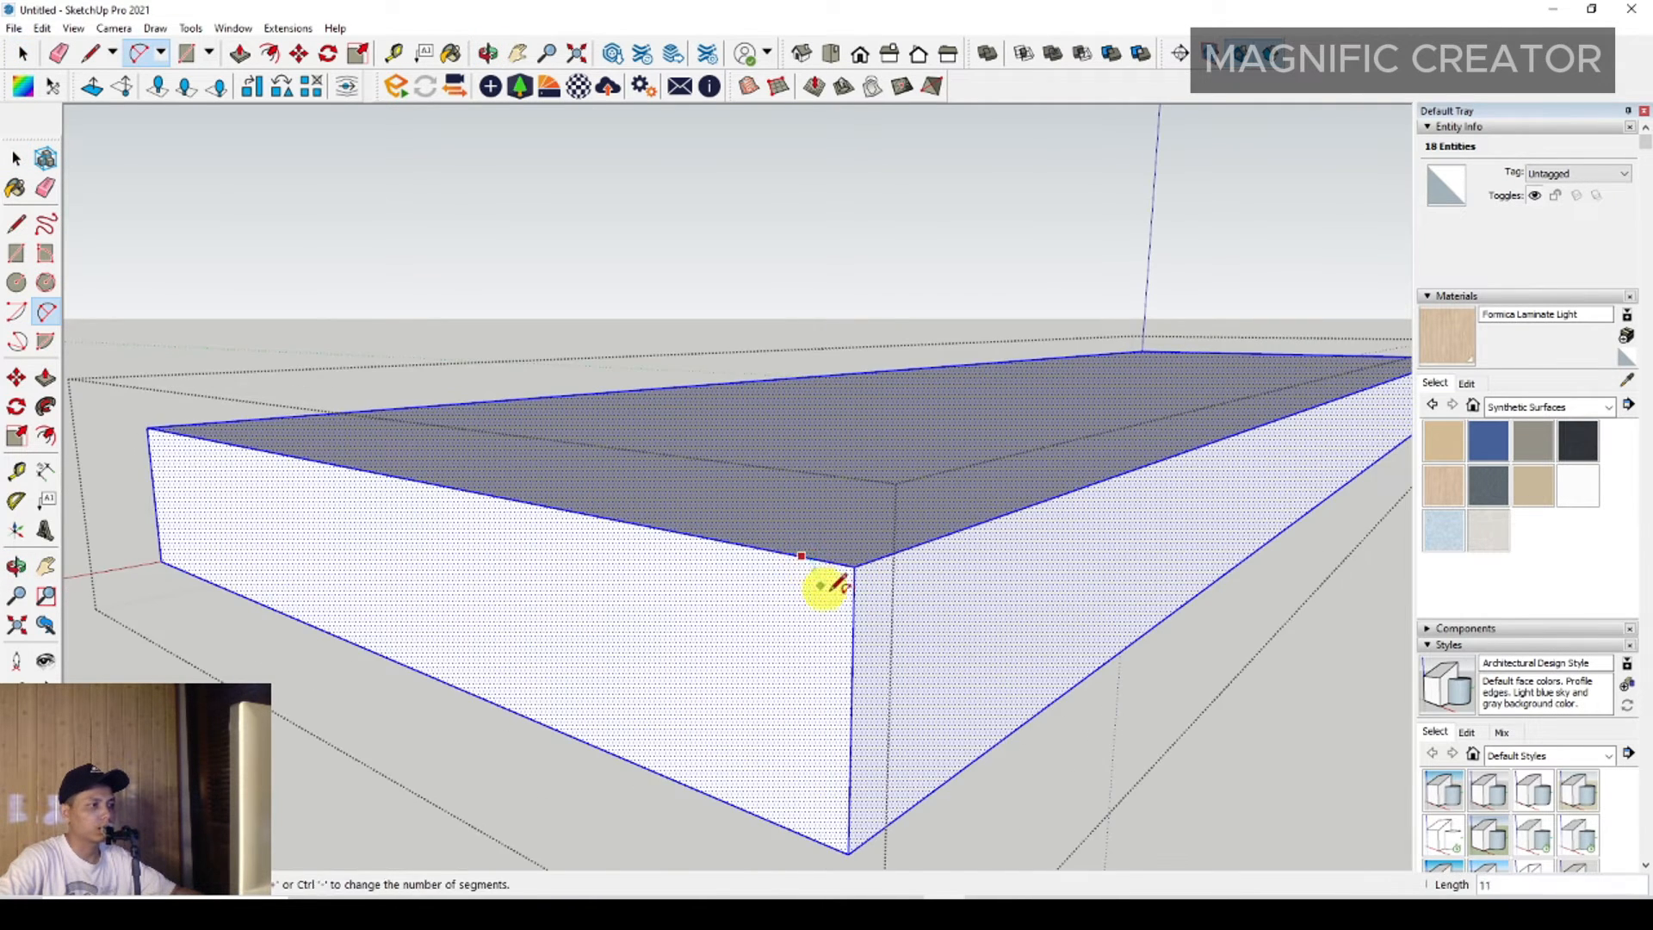
click(853, 629)
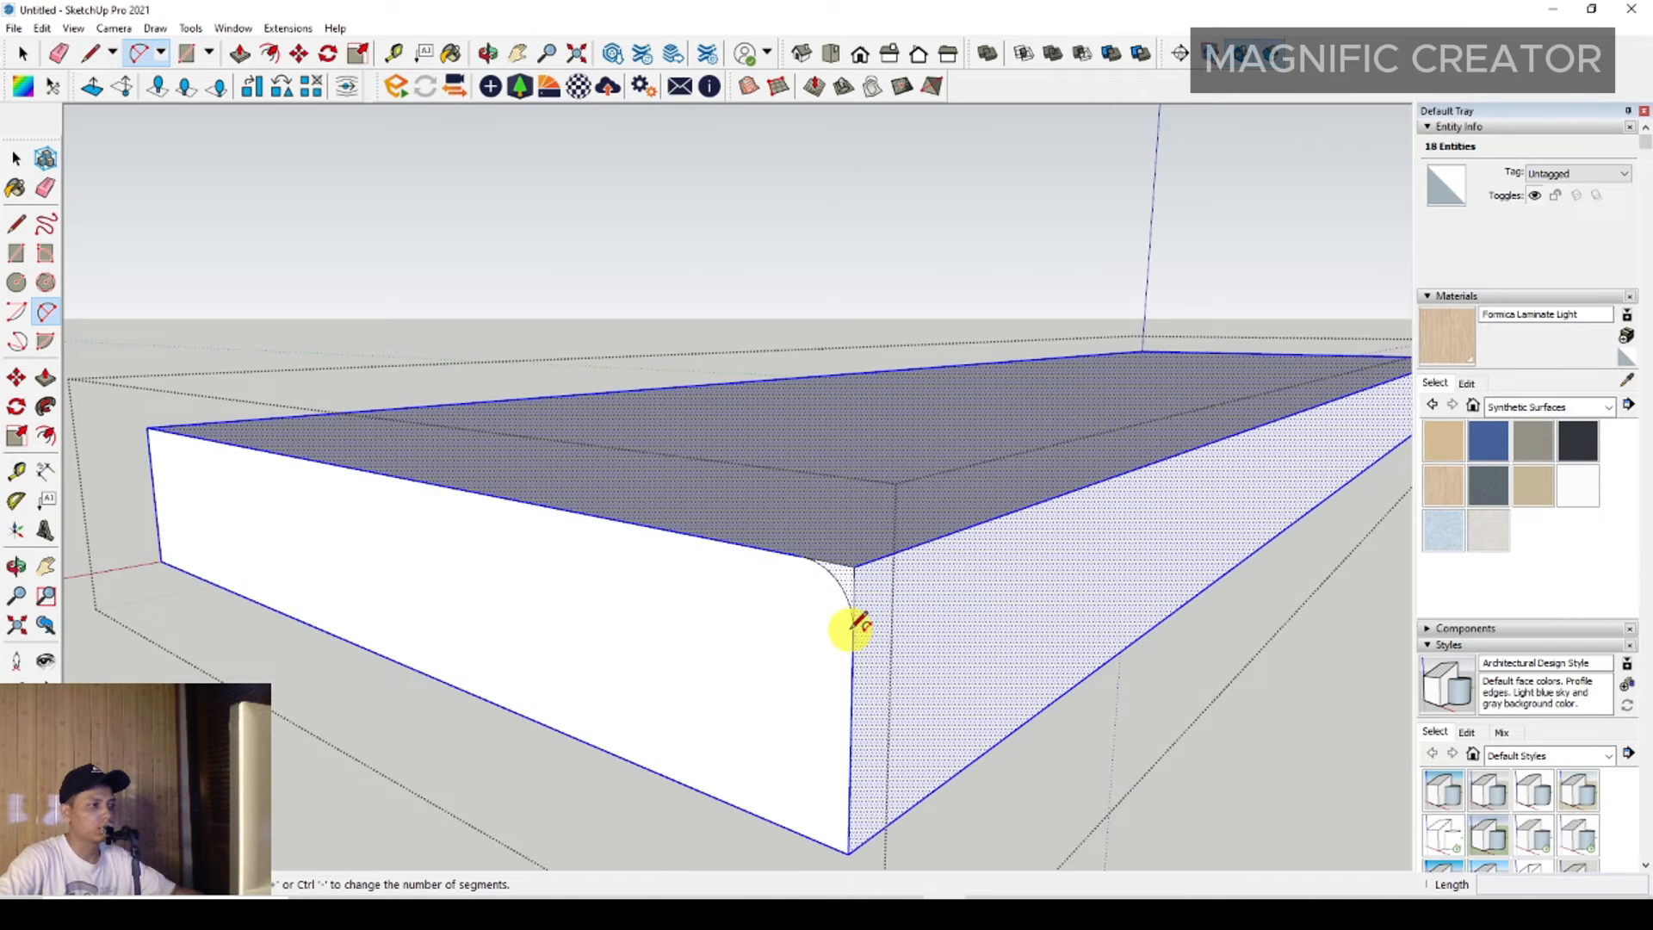
Round the cushion's upper edges by running the corner profile around the top face with Follow Me.
key(space)
click(854, 463)
middle_drag(975, 481, 906, 444)
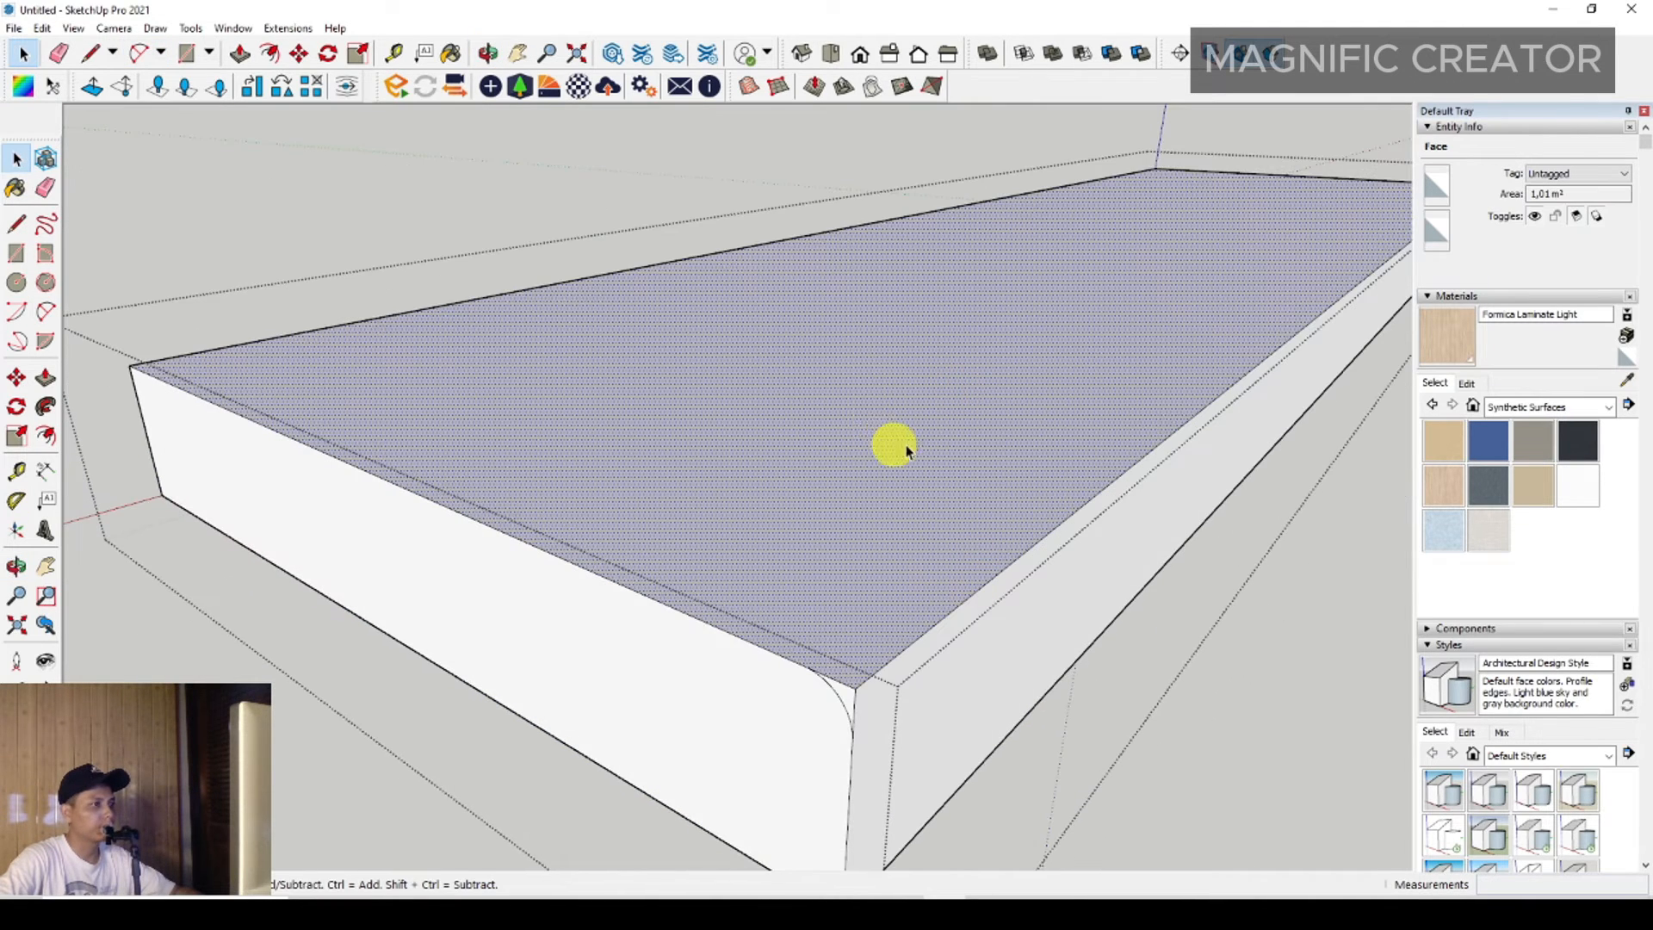
click(46, 406)
click(843, 694)
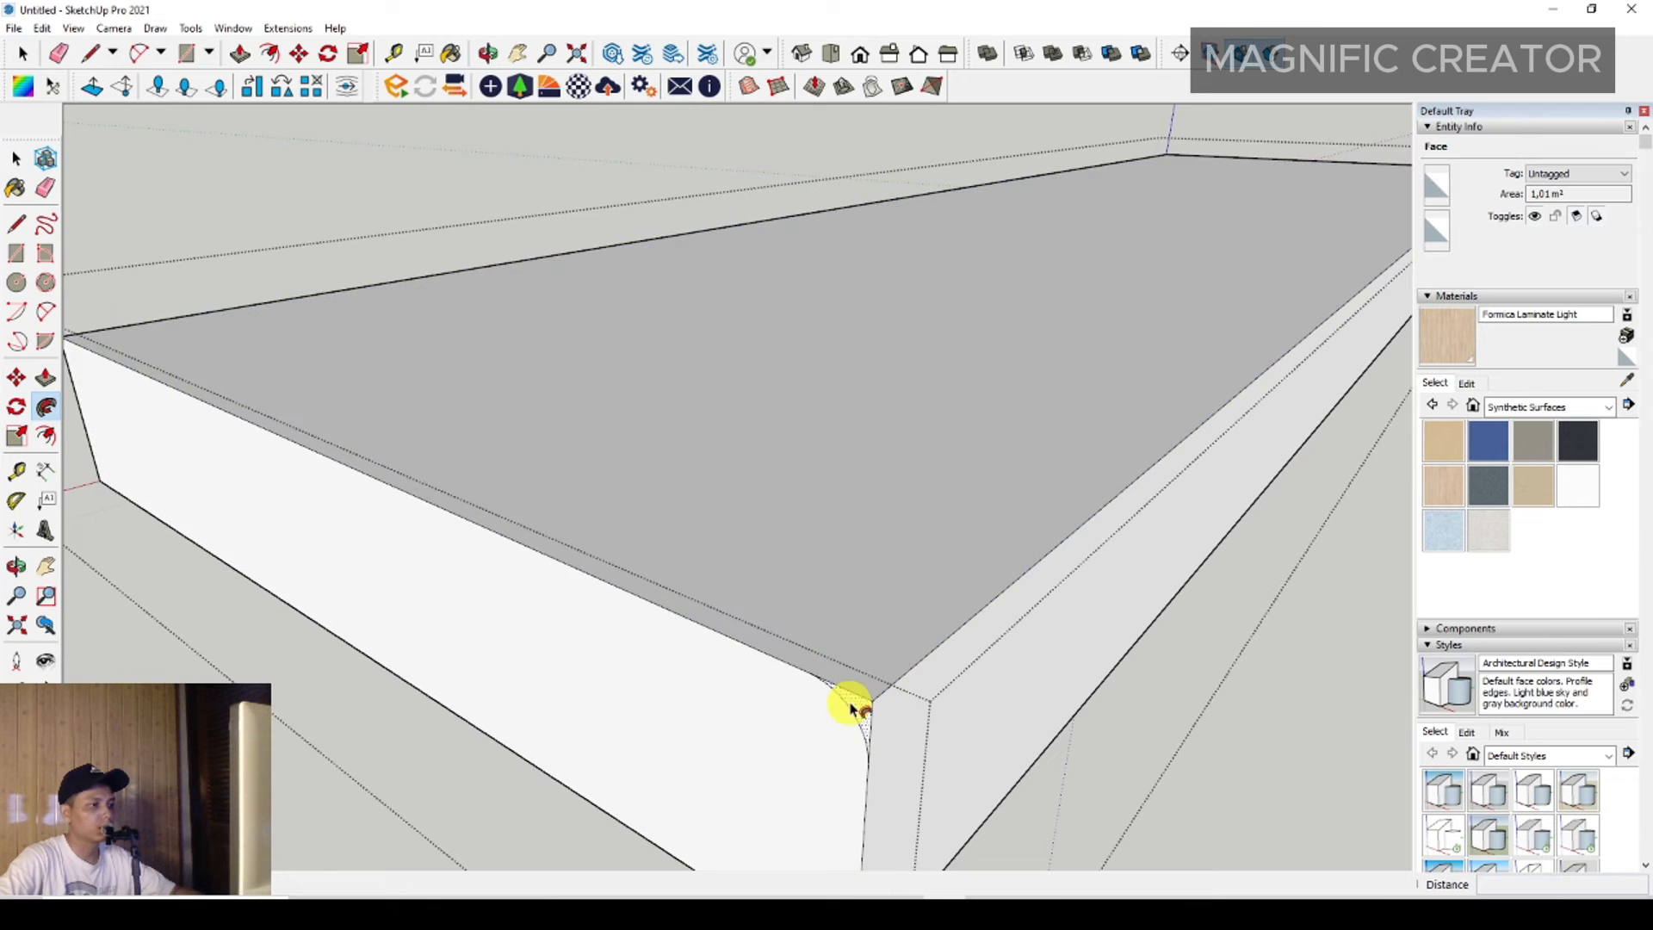
key(space)
scroll(829, 666, down, 5)
middle_drag(893, 683, 845, 689)
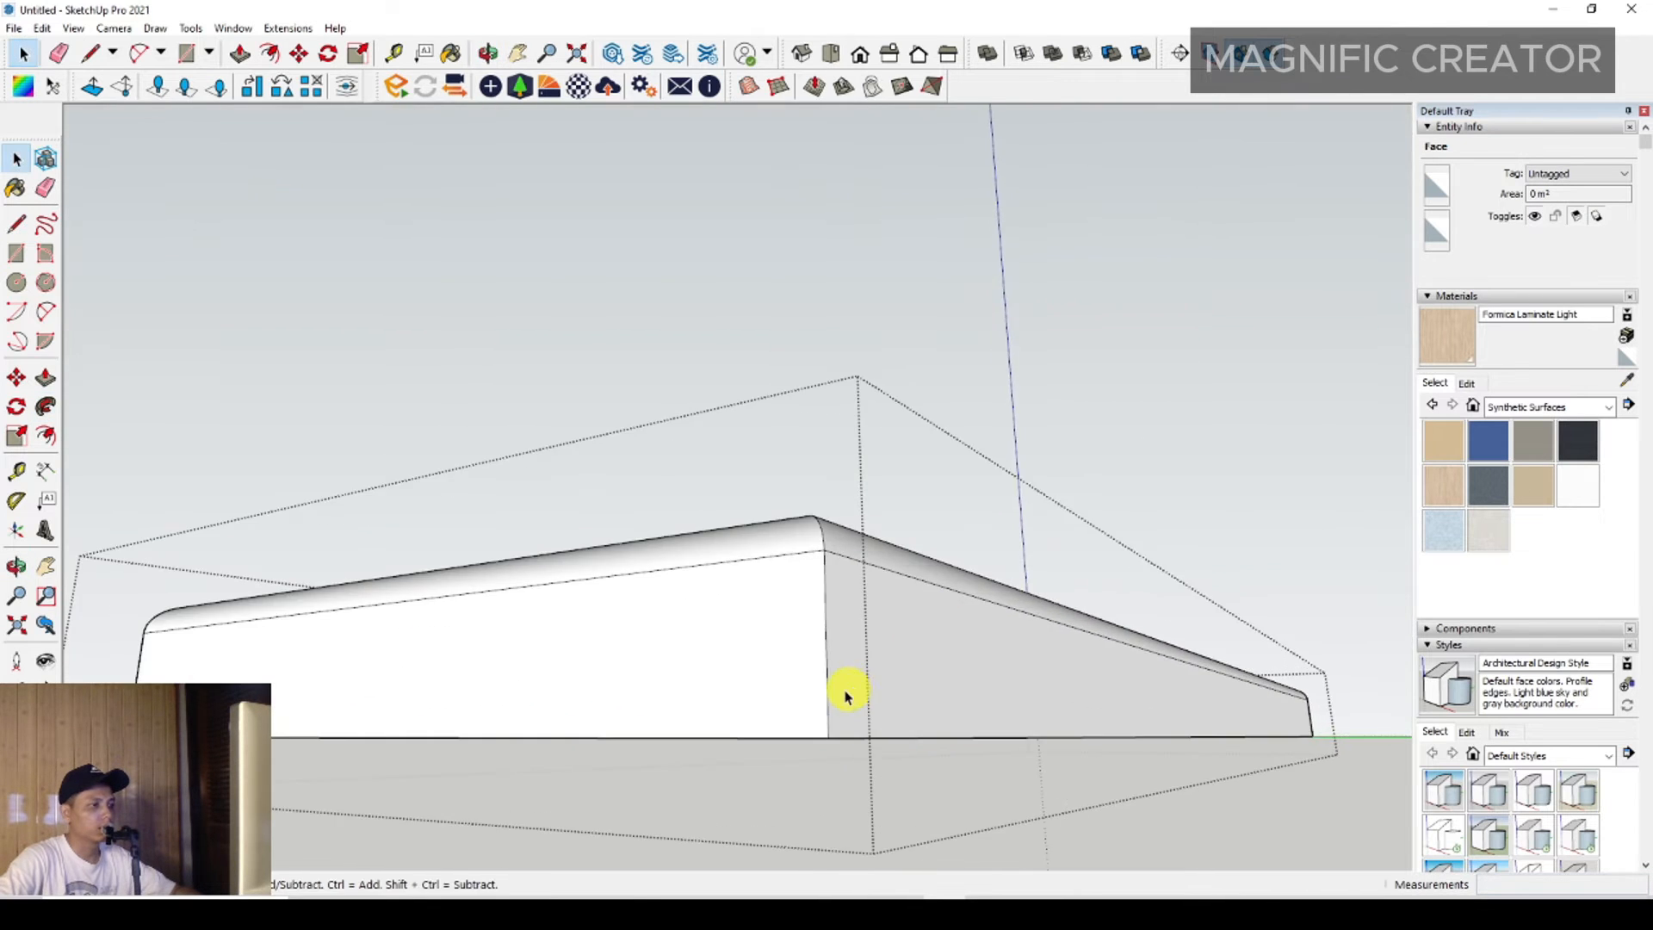
scroll(844, 689, up, 5)
click(53, 317)
scroll(785, 732, up, 2)
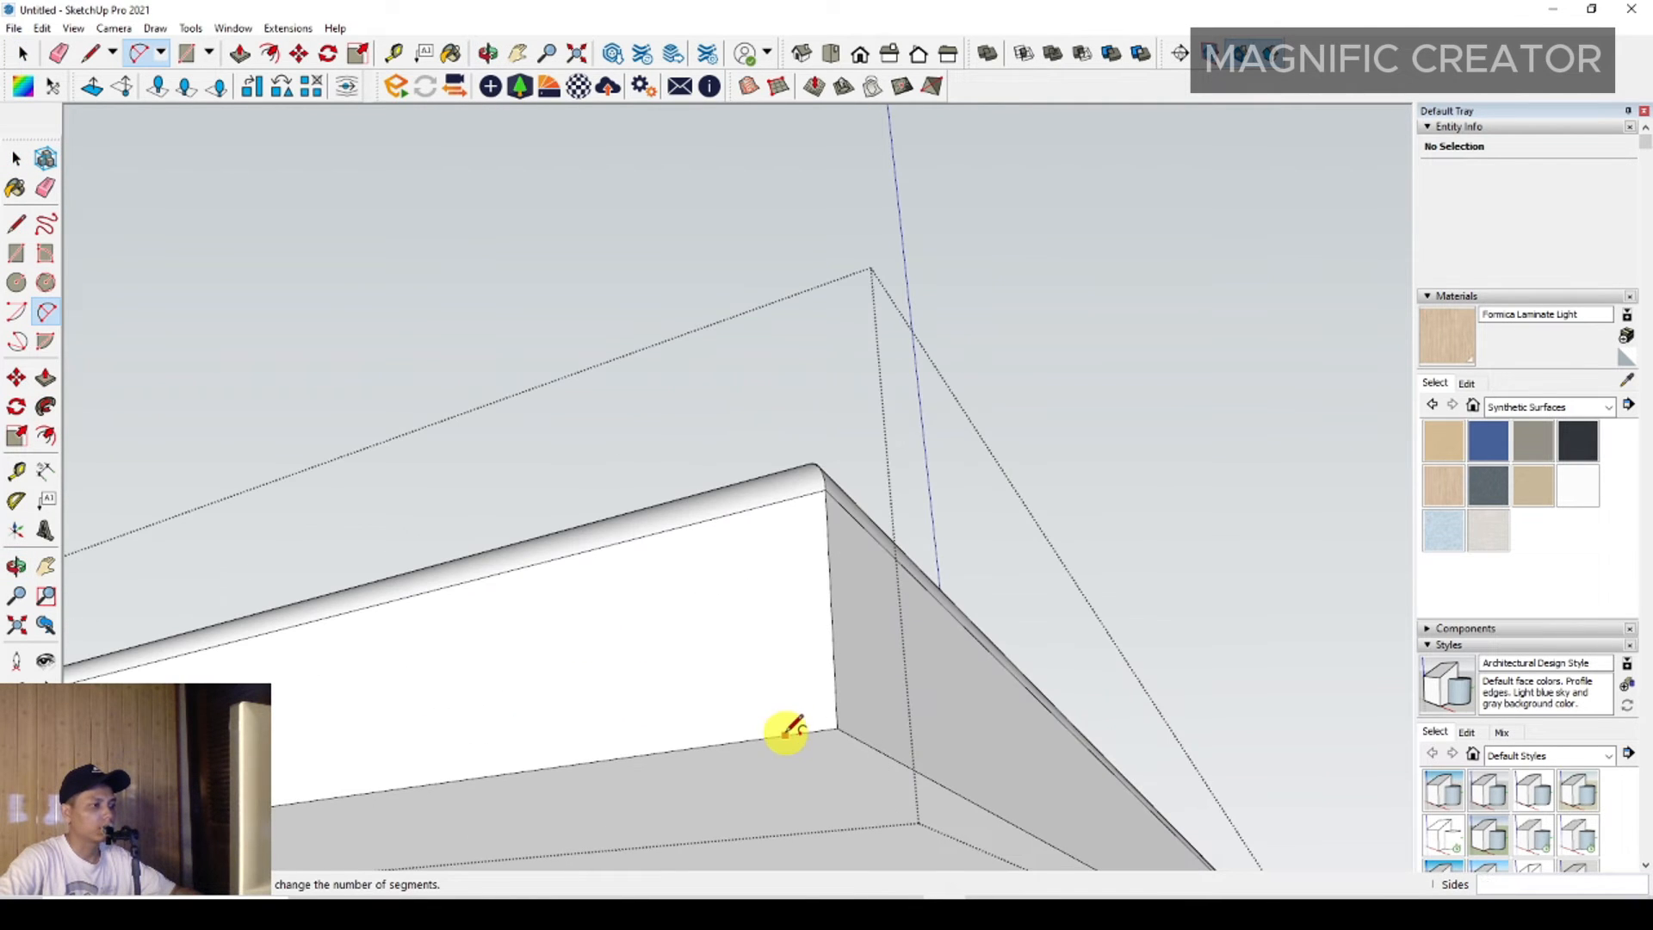
click(777, 736)
click(840, 665)
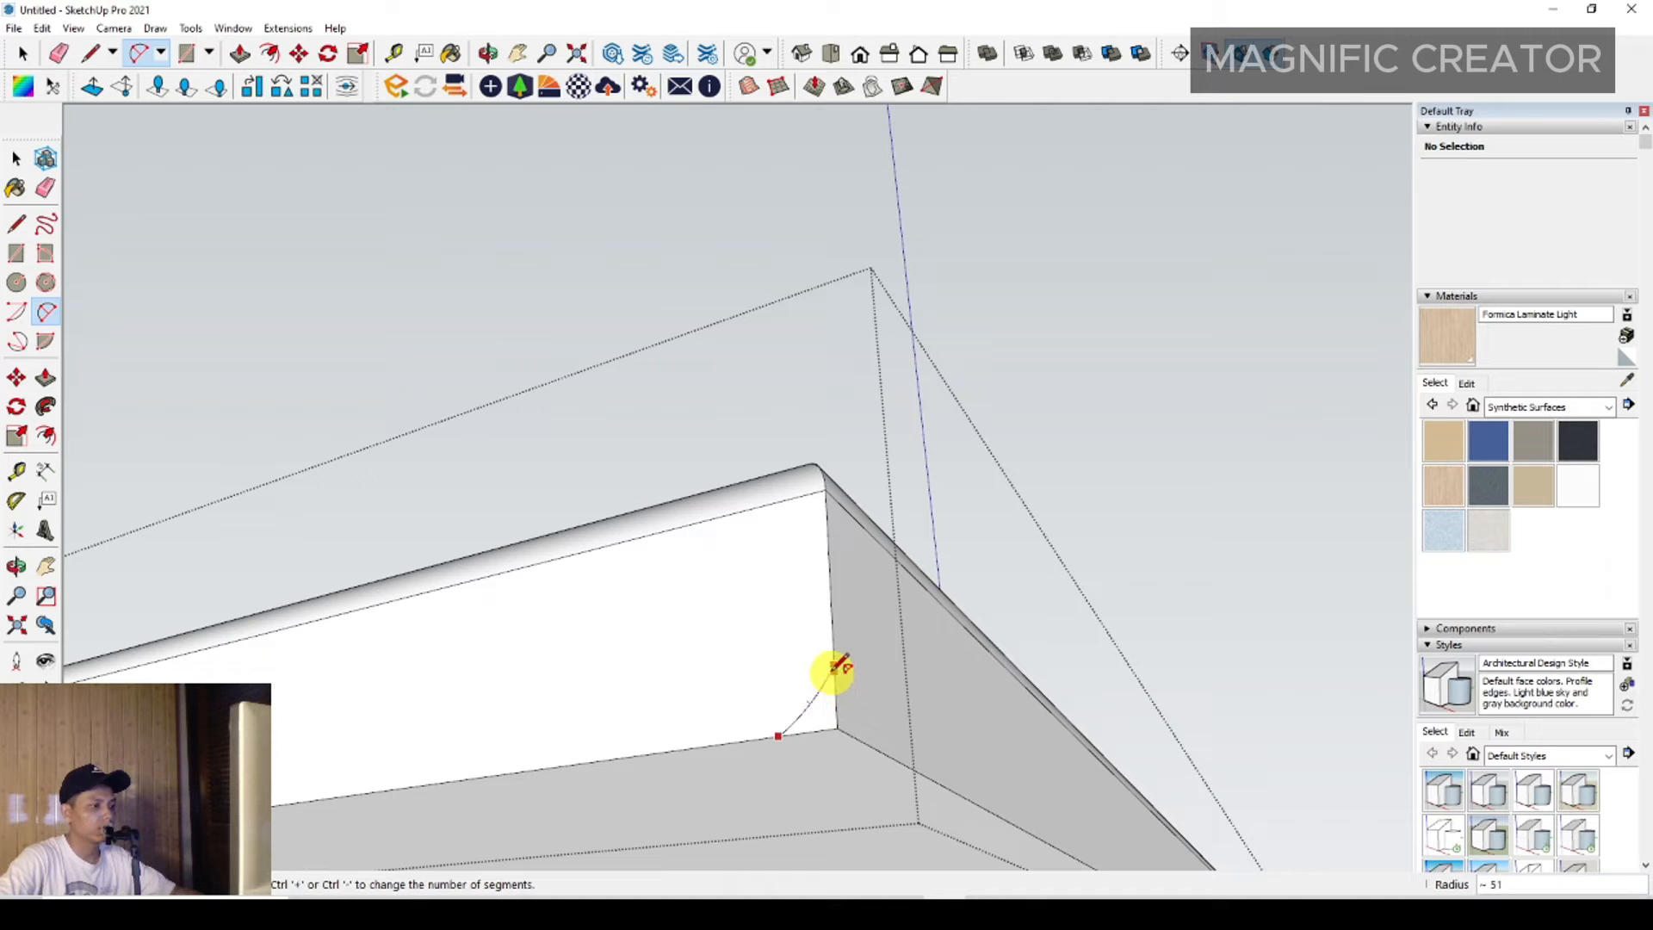
click(839, 666)
key(space)
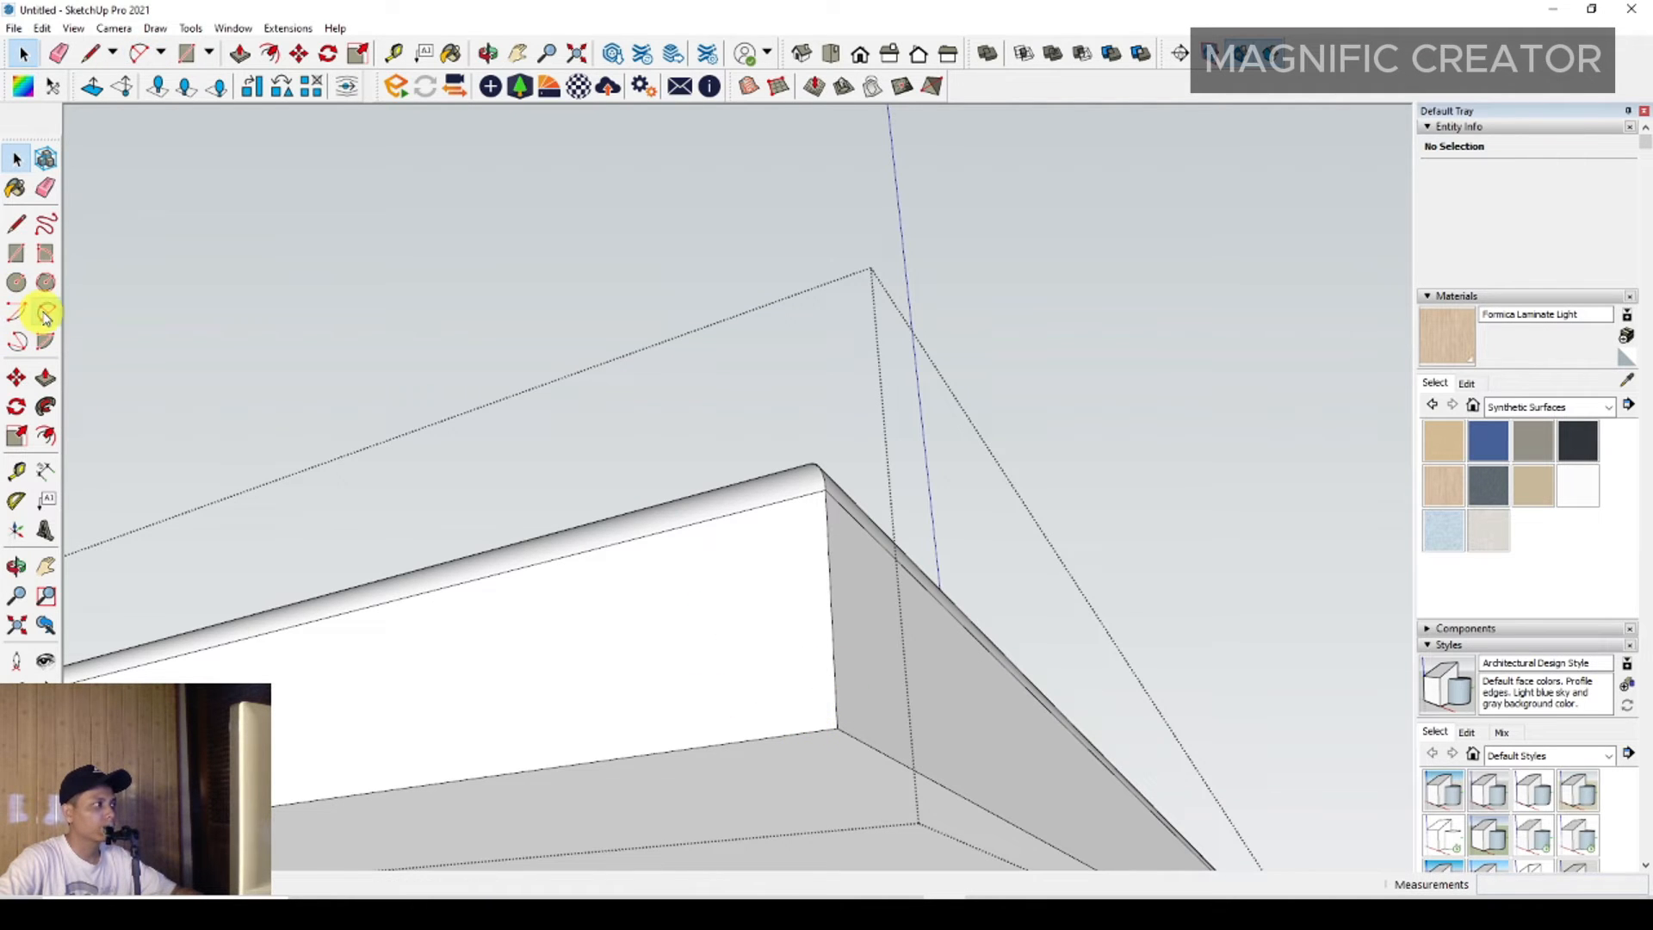
Draw a small rounding arc across the lower corner of the cushion's end face.
click(46, 312)
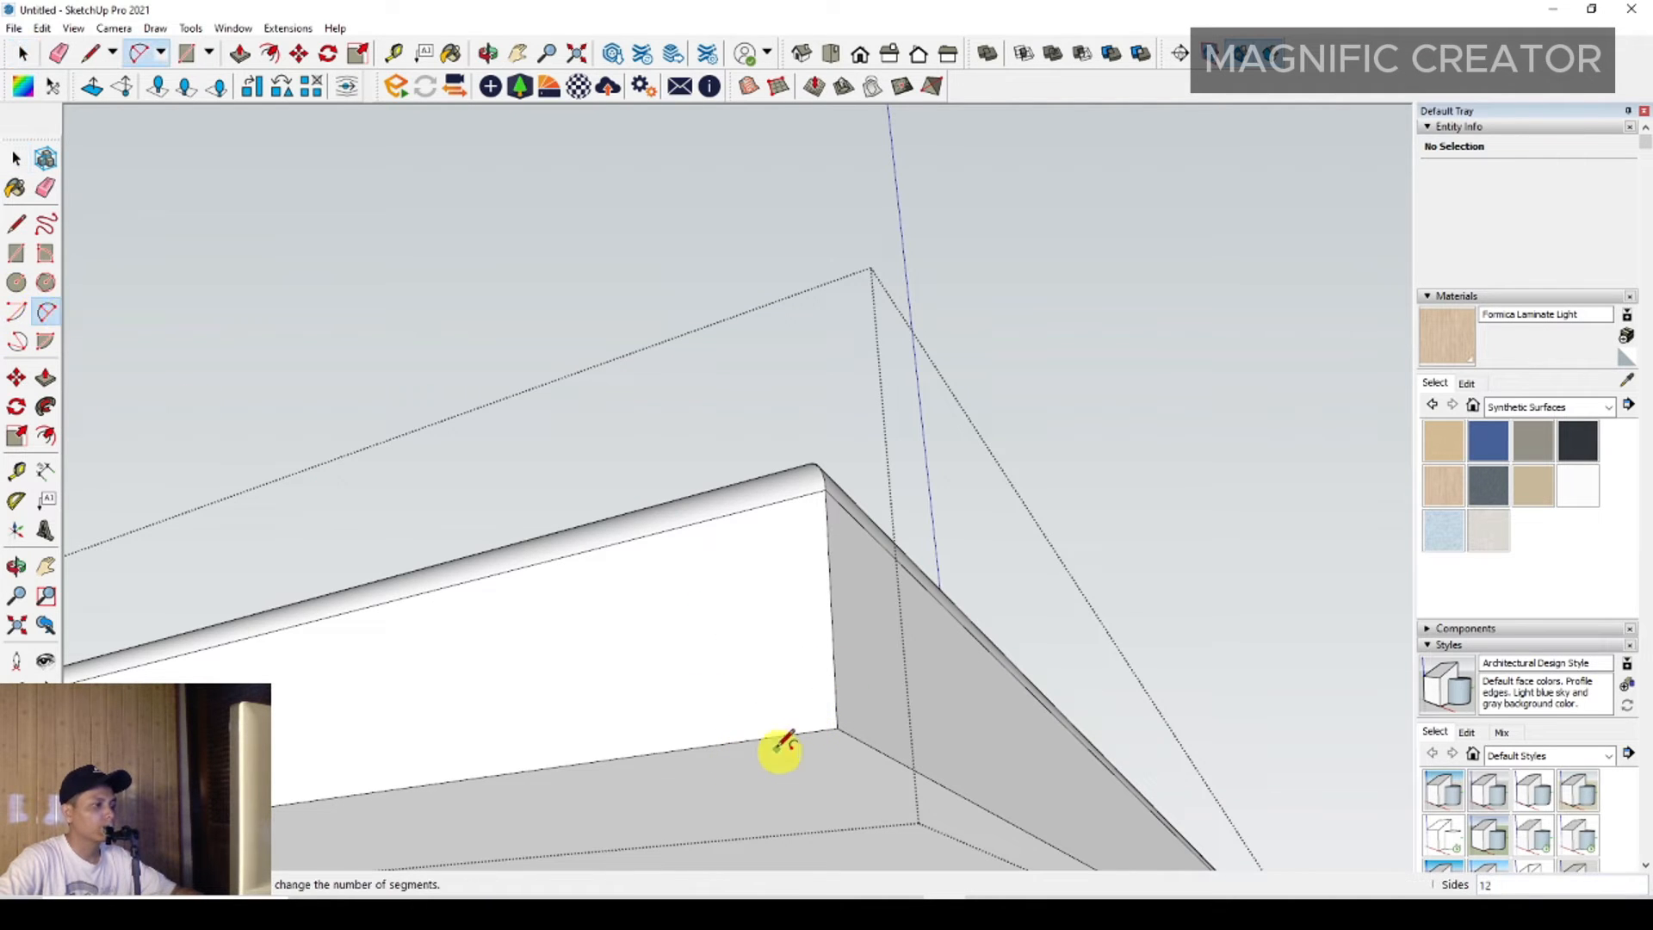
click(837, 641)
key(space)
Round the cushion's lower edges by running the corner profile around the bottom face with Follow Me, and close the group.
click(818, 792)
click(594, 759)
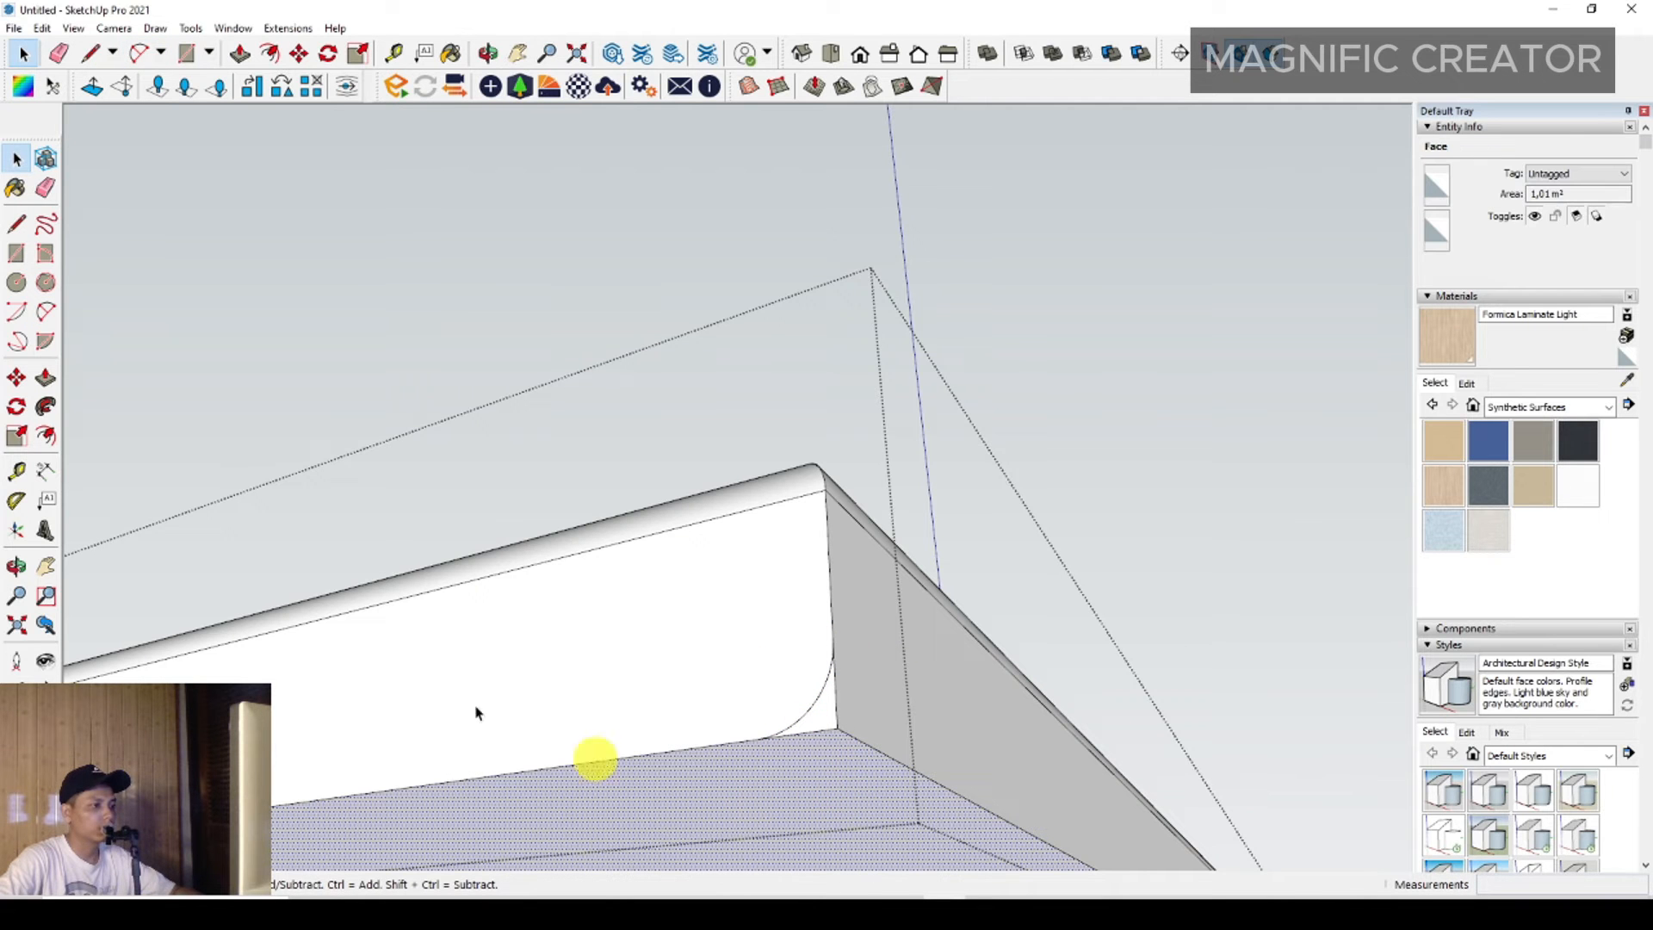
scroll(779, 764, down, 6)
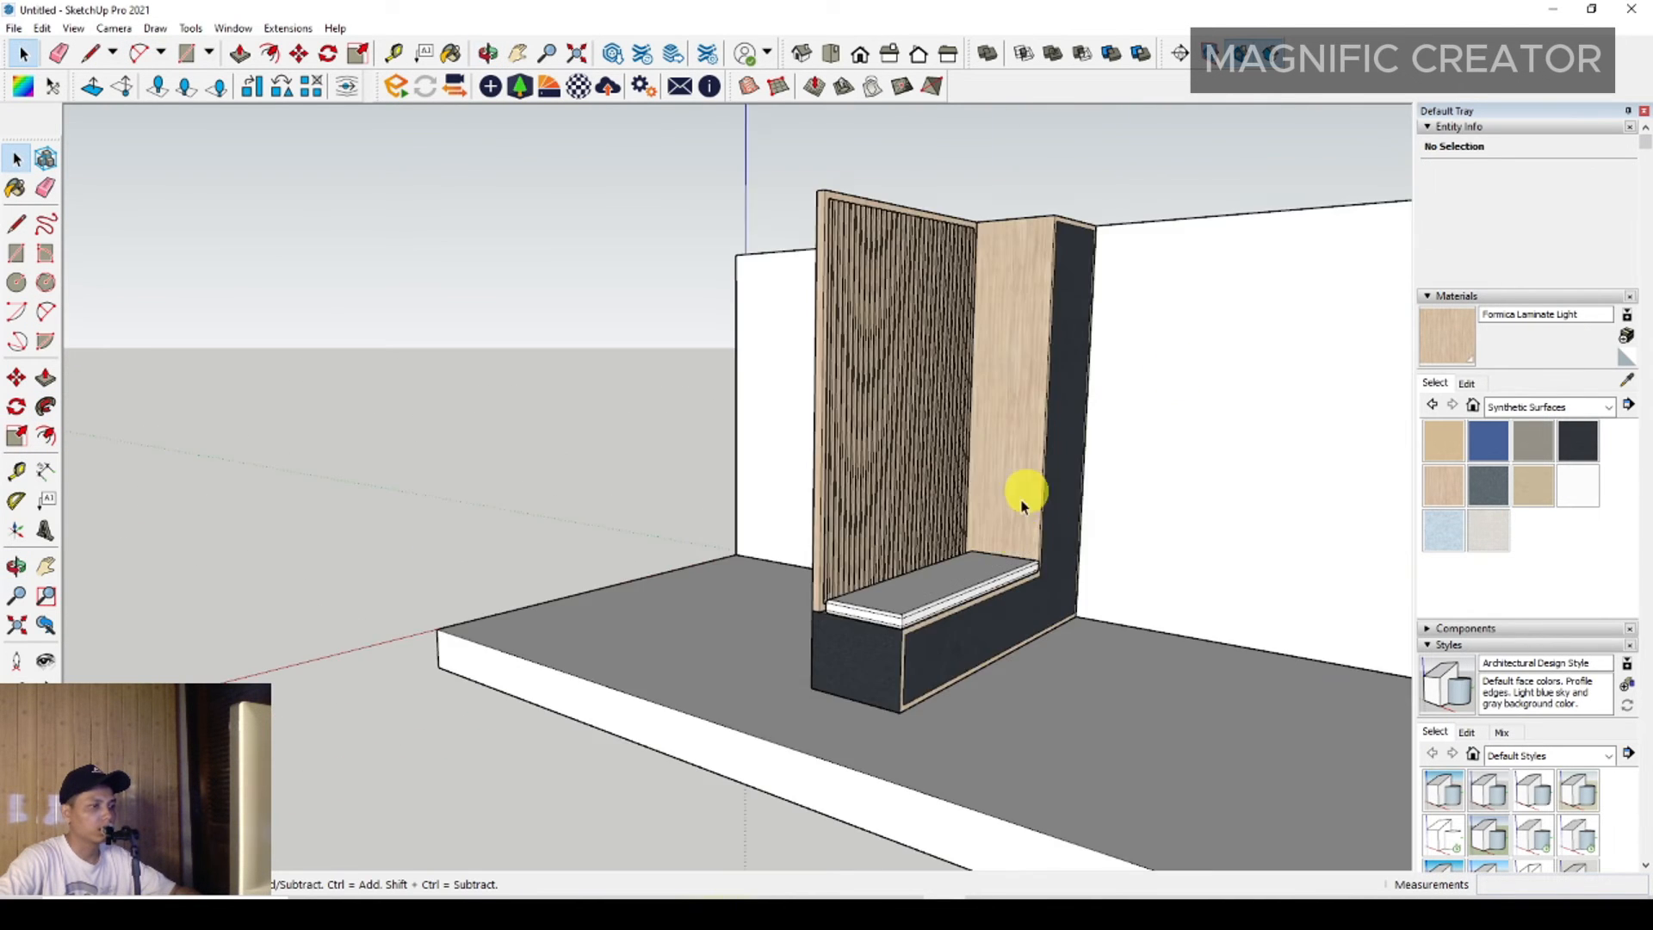
scroll(1023, 506, up, 6)
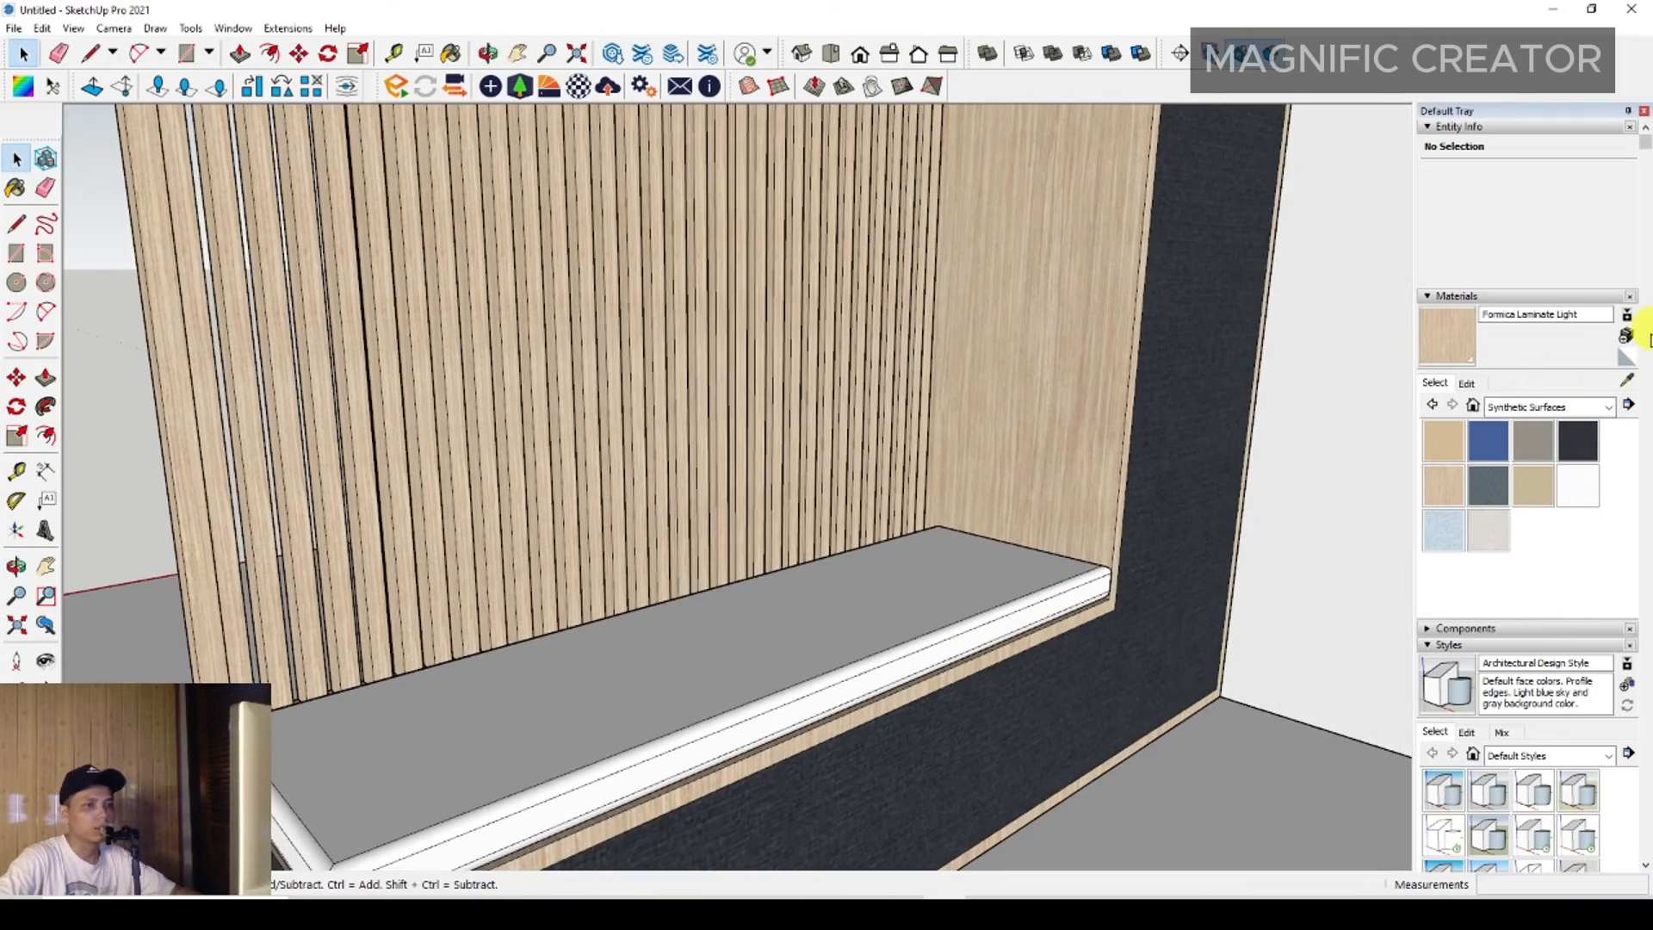
Paint the seat cushion with the Formica Speckled Grey material.
click(1489, 490)
click(852, 586)
mouse_move(853, 586)
middle_down()
mouse_move(955, 572)
mouse_move(734, 749)
mouse_move(938, 465)
mouse_move(921, 725)
mouse_move(642, 539)
mouse_move(868, 608)
middle_up()
scroll(766, 758, up, 5)
scroll(942, 482, down, 5)
key(space)
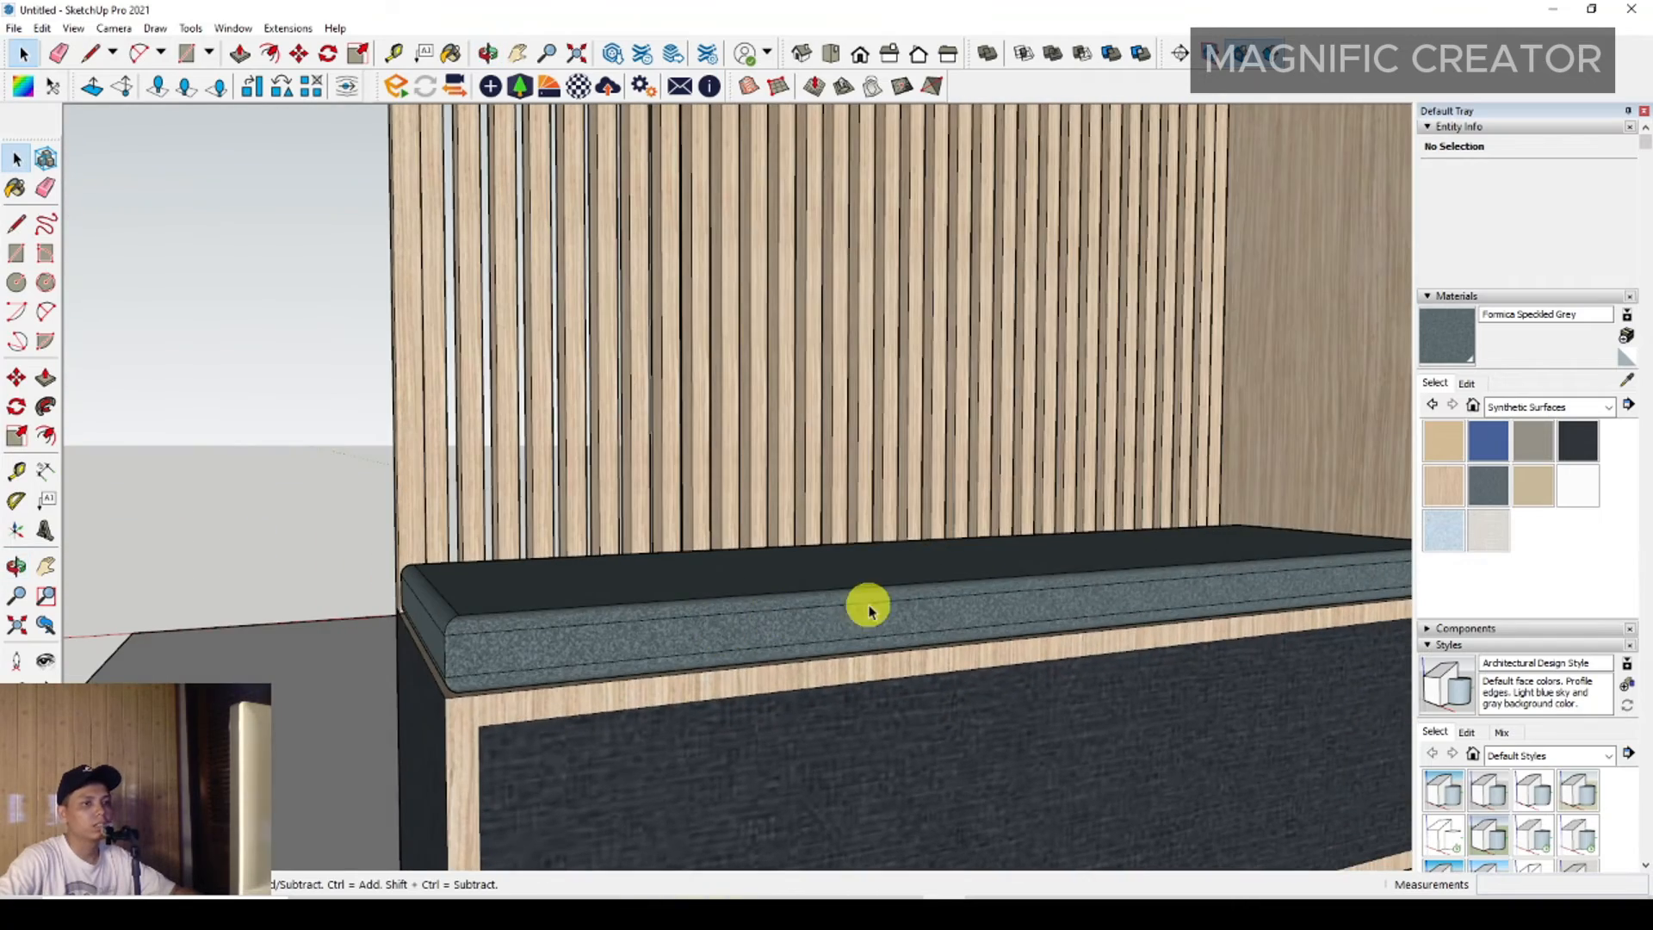
Try the Terrazzo Light Blue material on the seat cushion.
click(781, 573)
mouse_move(782, 572)
middle_down()
mouse_move(618, 731)
mouse_move(904, 590)
mouse_move(1055, 723)
middle_up()
click(1446, 533)
click(918, 602)
key(space)
scroll(1063, 715, down, 2)
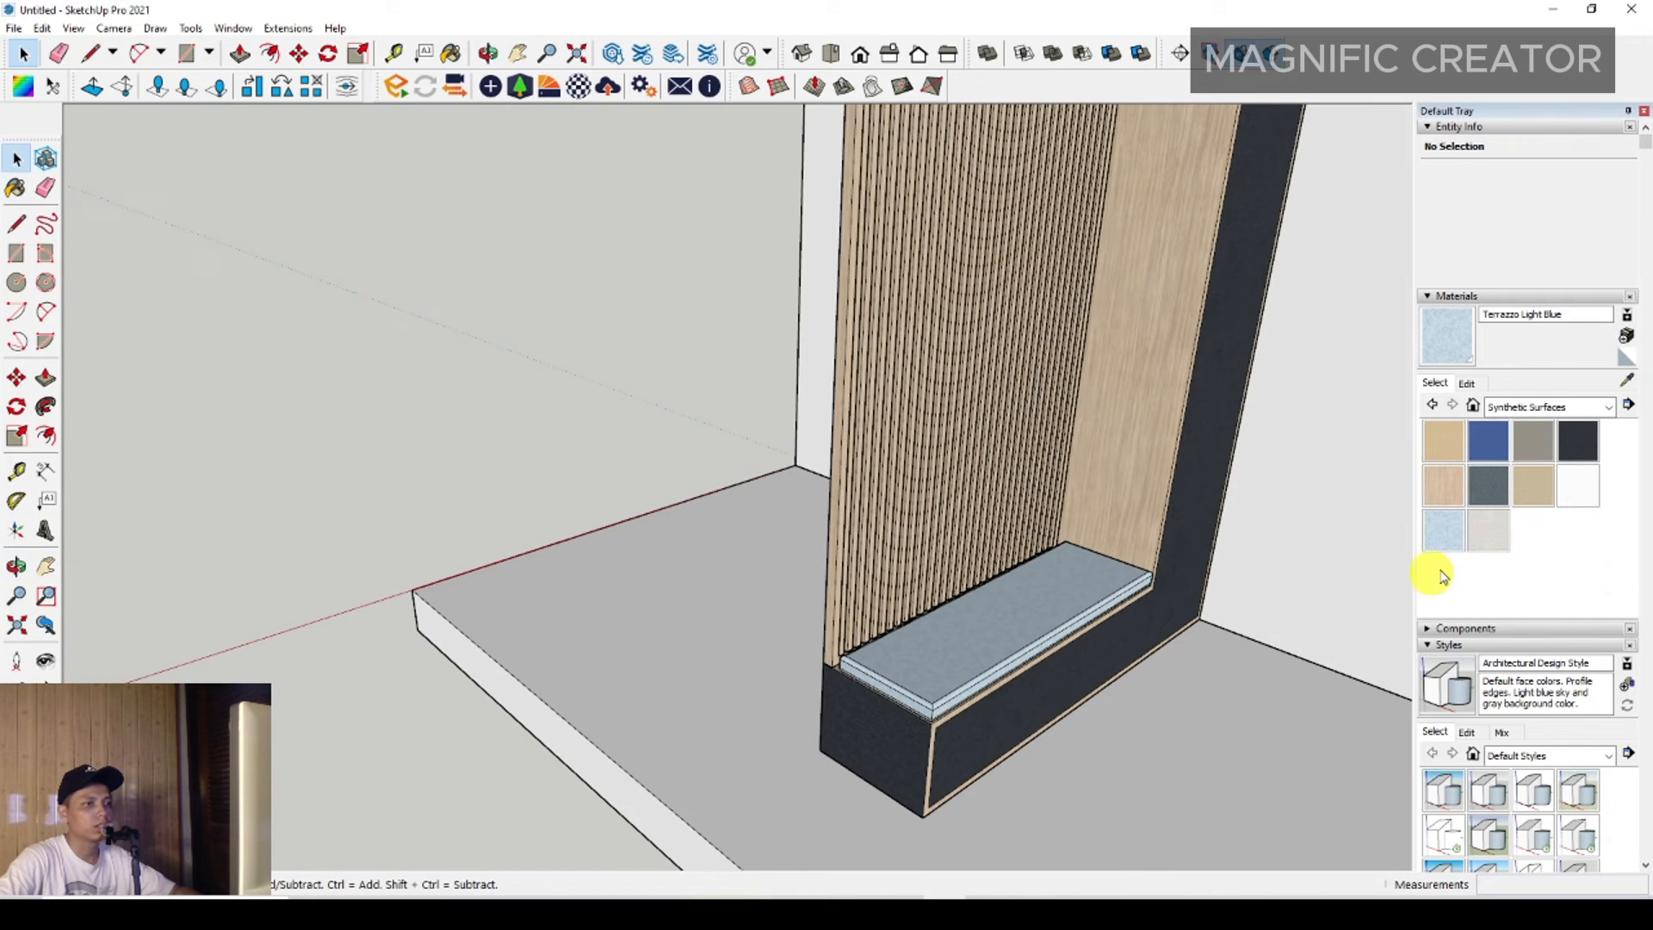
Try the beige synthetic surface material on the seat cushion.
click(1531, 488)
click(1054, 611)
key(space)
scroll(1024, 648, up, 1)
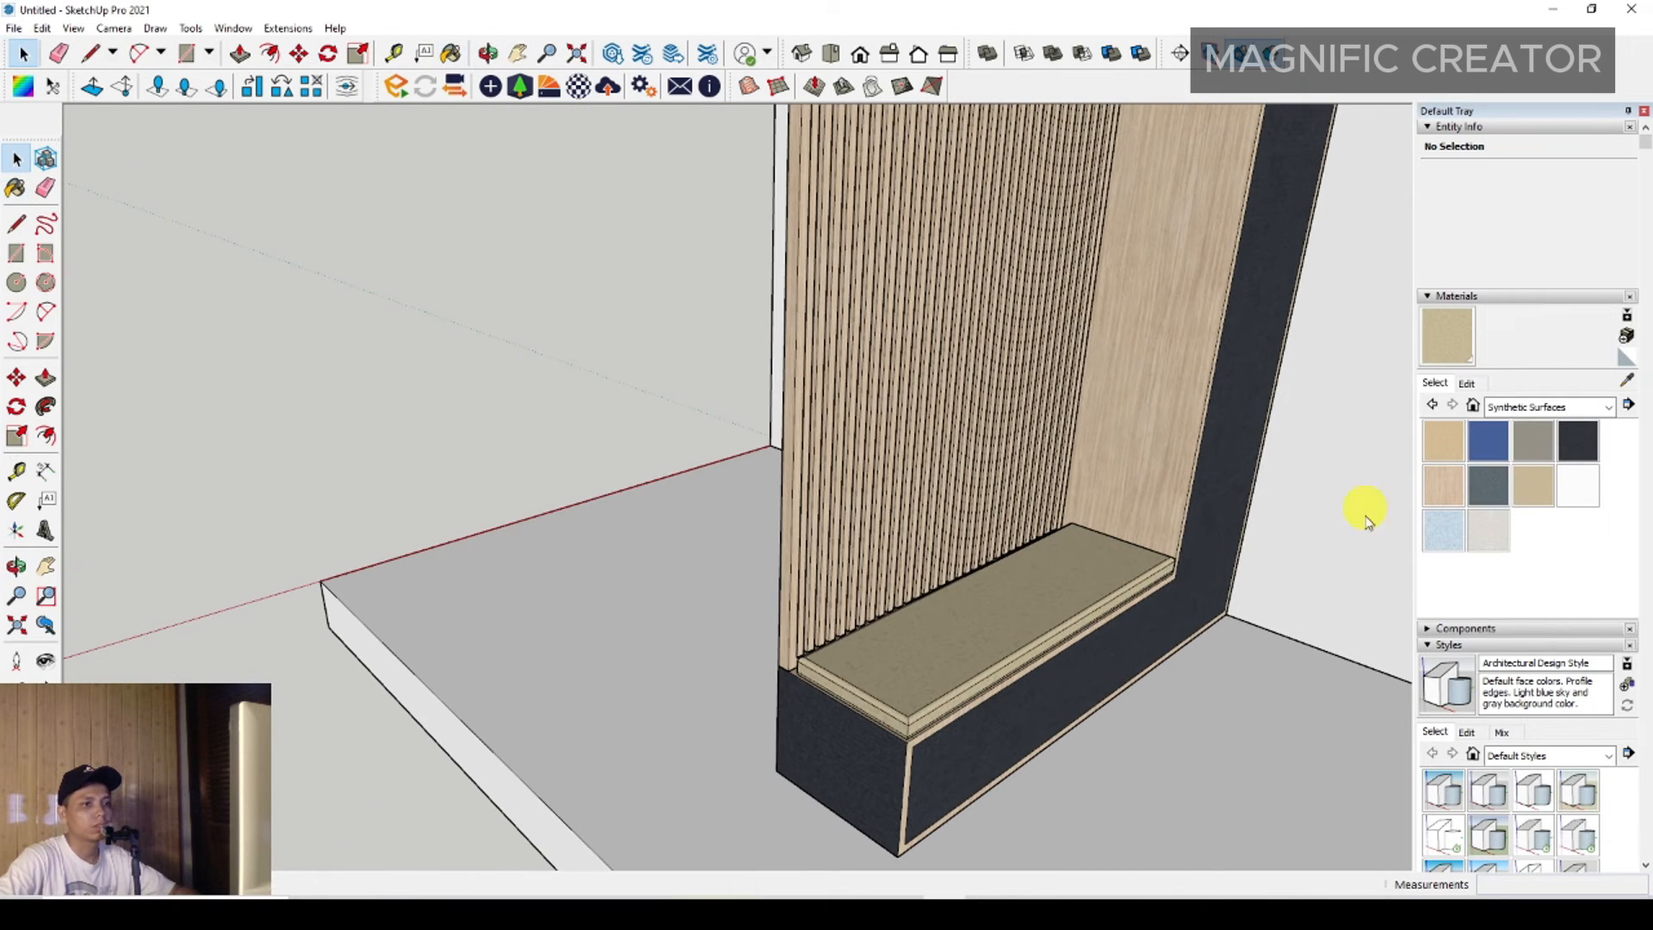
Reapply the Formica Speckled Grey material to the seat cushion.
click(1488, 486)
click(1036, 609)
key(space)
mouse_move(1037, 609)
middle_down()
mouse_move(1014, 627)
mouse_move(951, 523)
mouse_move(1026, 680)
mouse_move(996, 668)
mouse_move(1076, 709)
mouse_move(1032, 635)
middle_up()
Edit the Formica Speckled Grey material with the RGB picker and set red, green and blue to 0.
click(1466, 383)
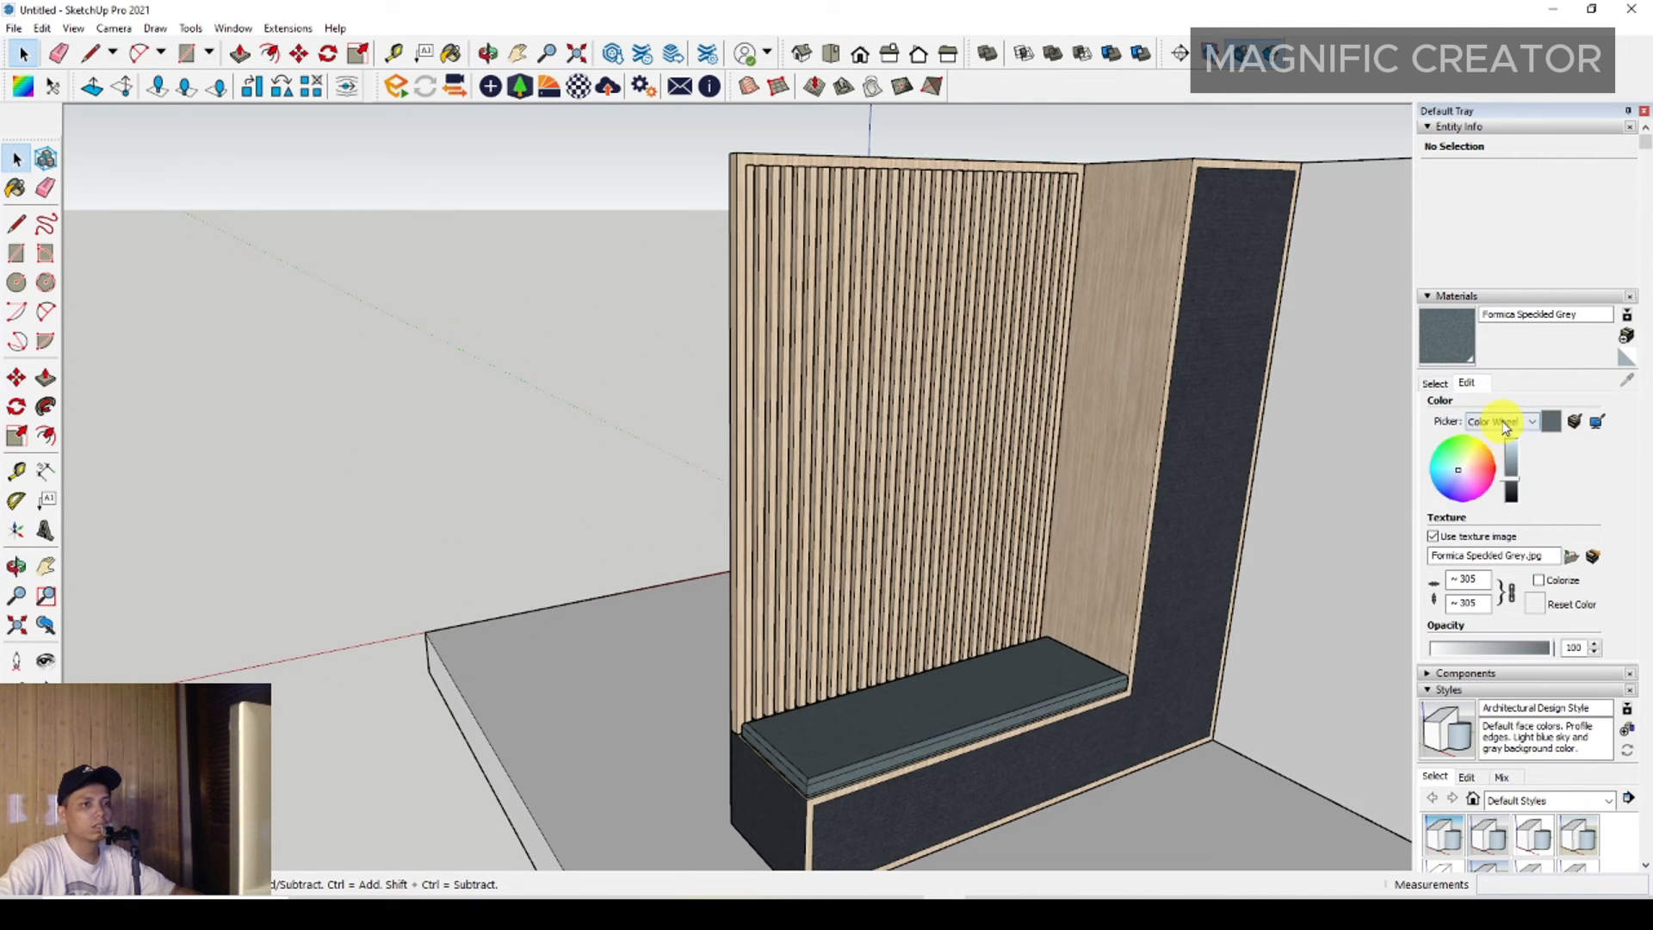
click(1504, 424)
click(1477, 461)
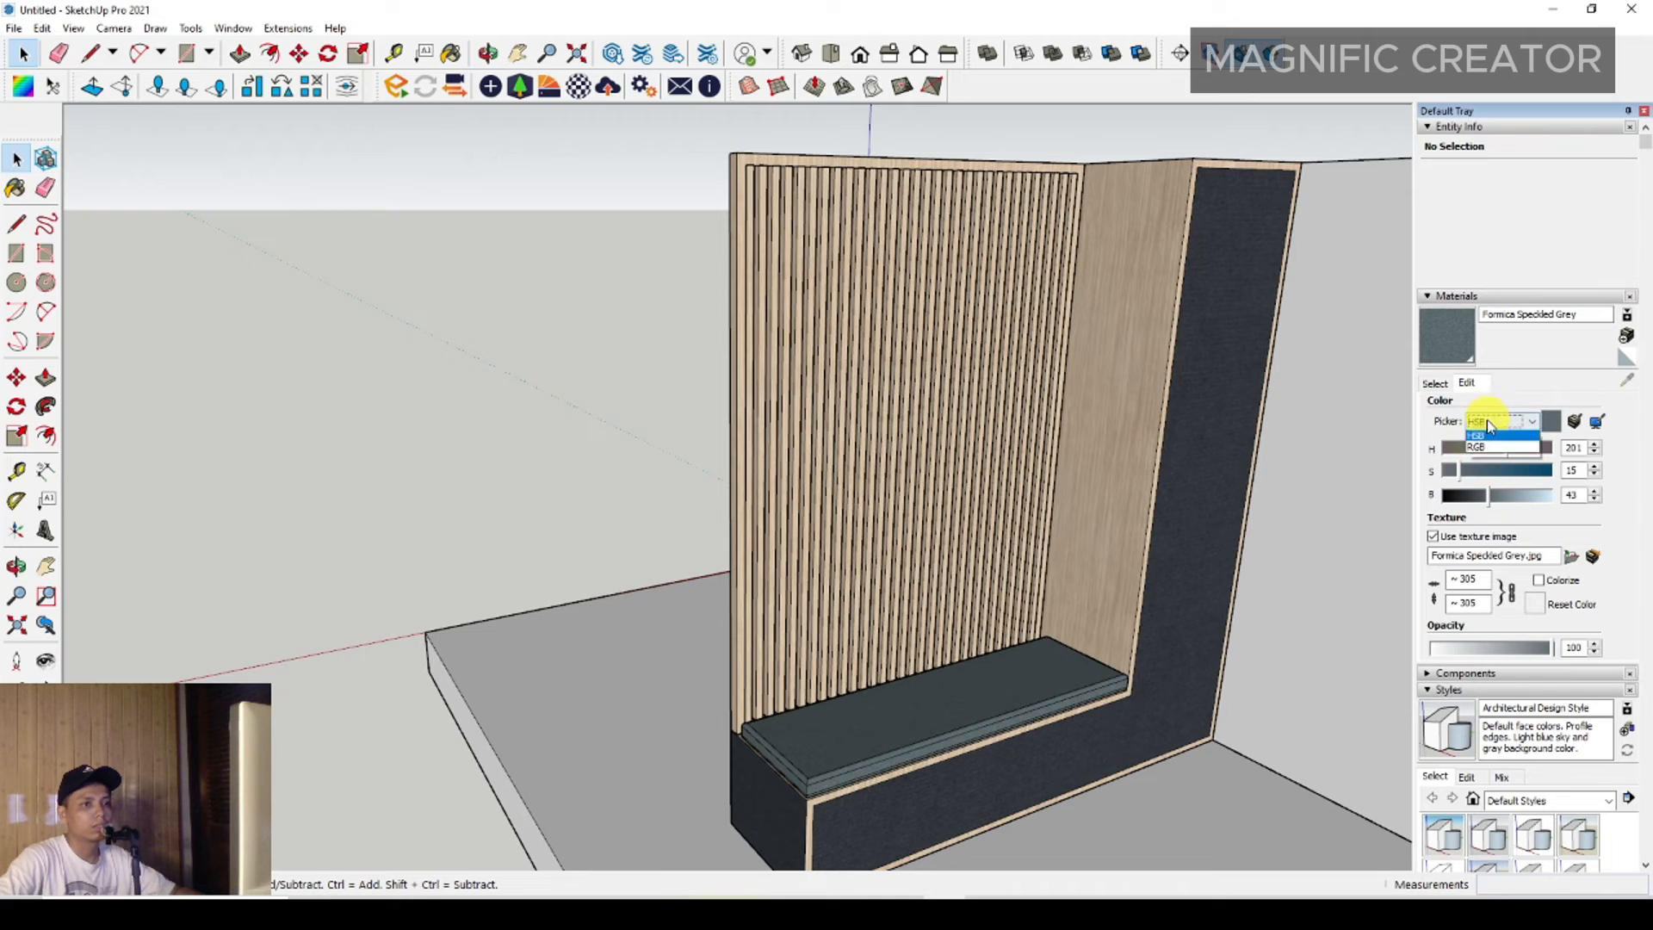
click(1479, 472)
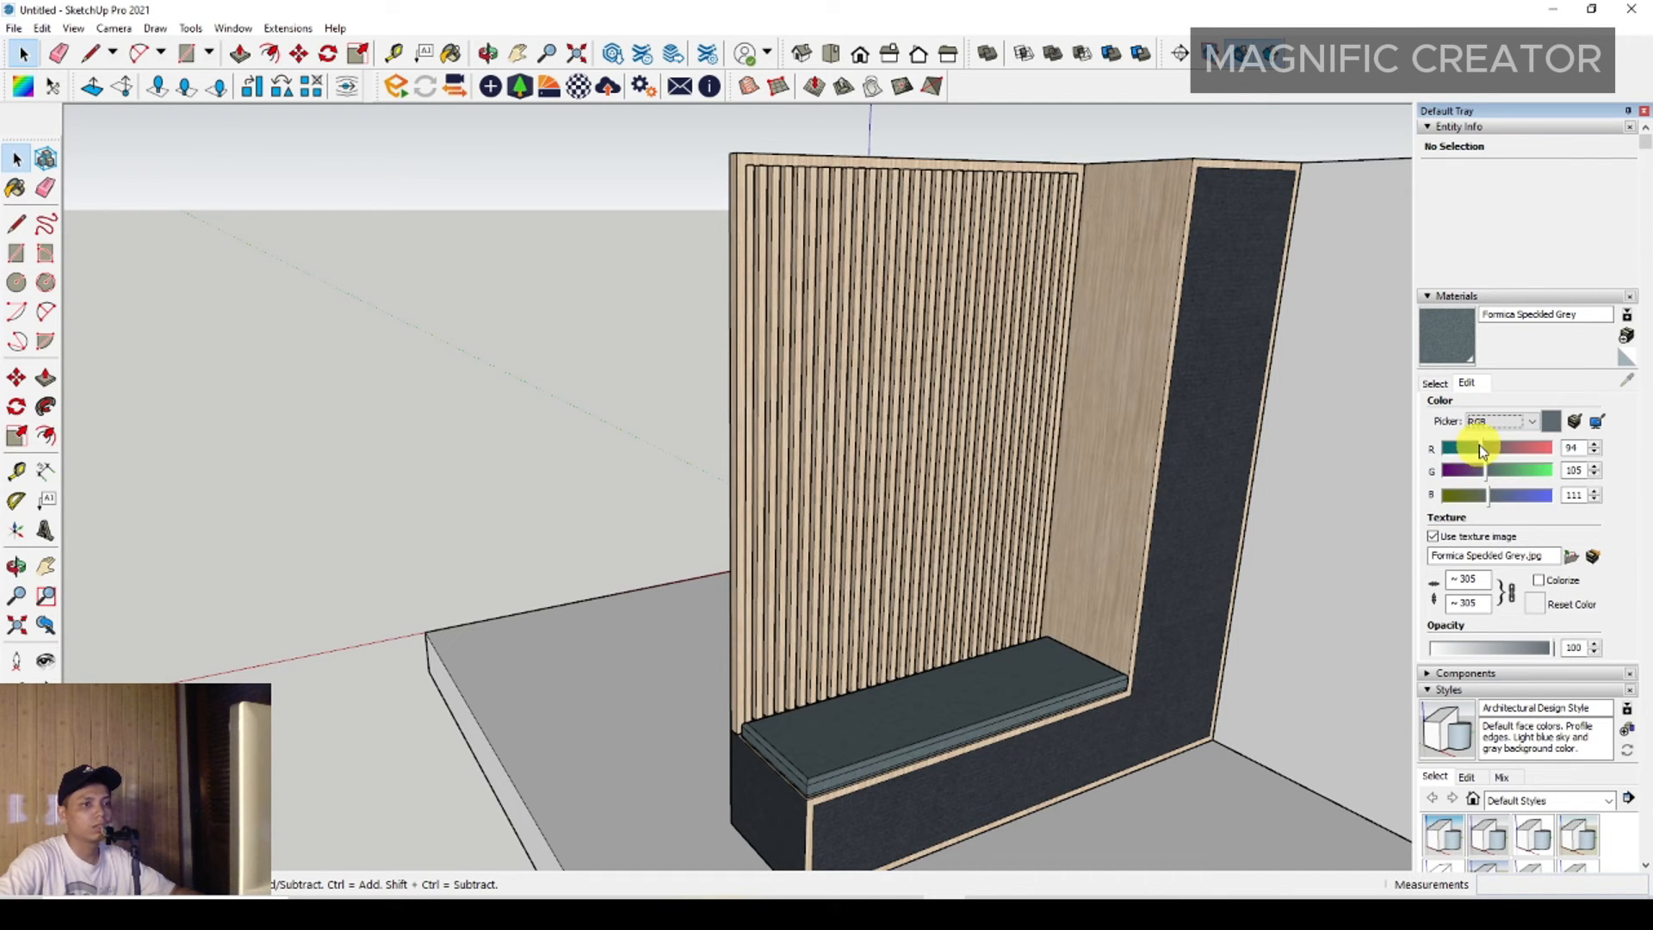
drag(1482, 451, 1370, 518)
Use the Color Wheel picker to brighten the Formica Speckled Grey material to a light neutral grey and review the whole partition.
click(1494, 424)
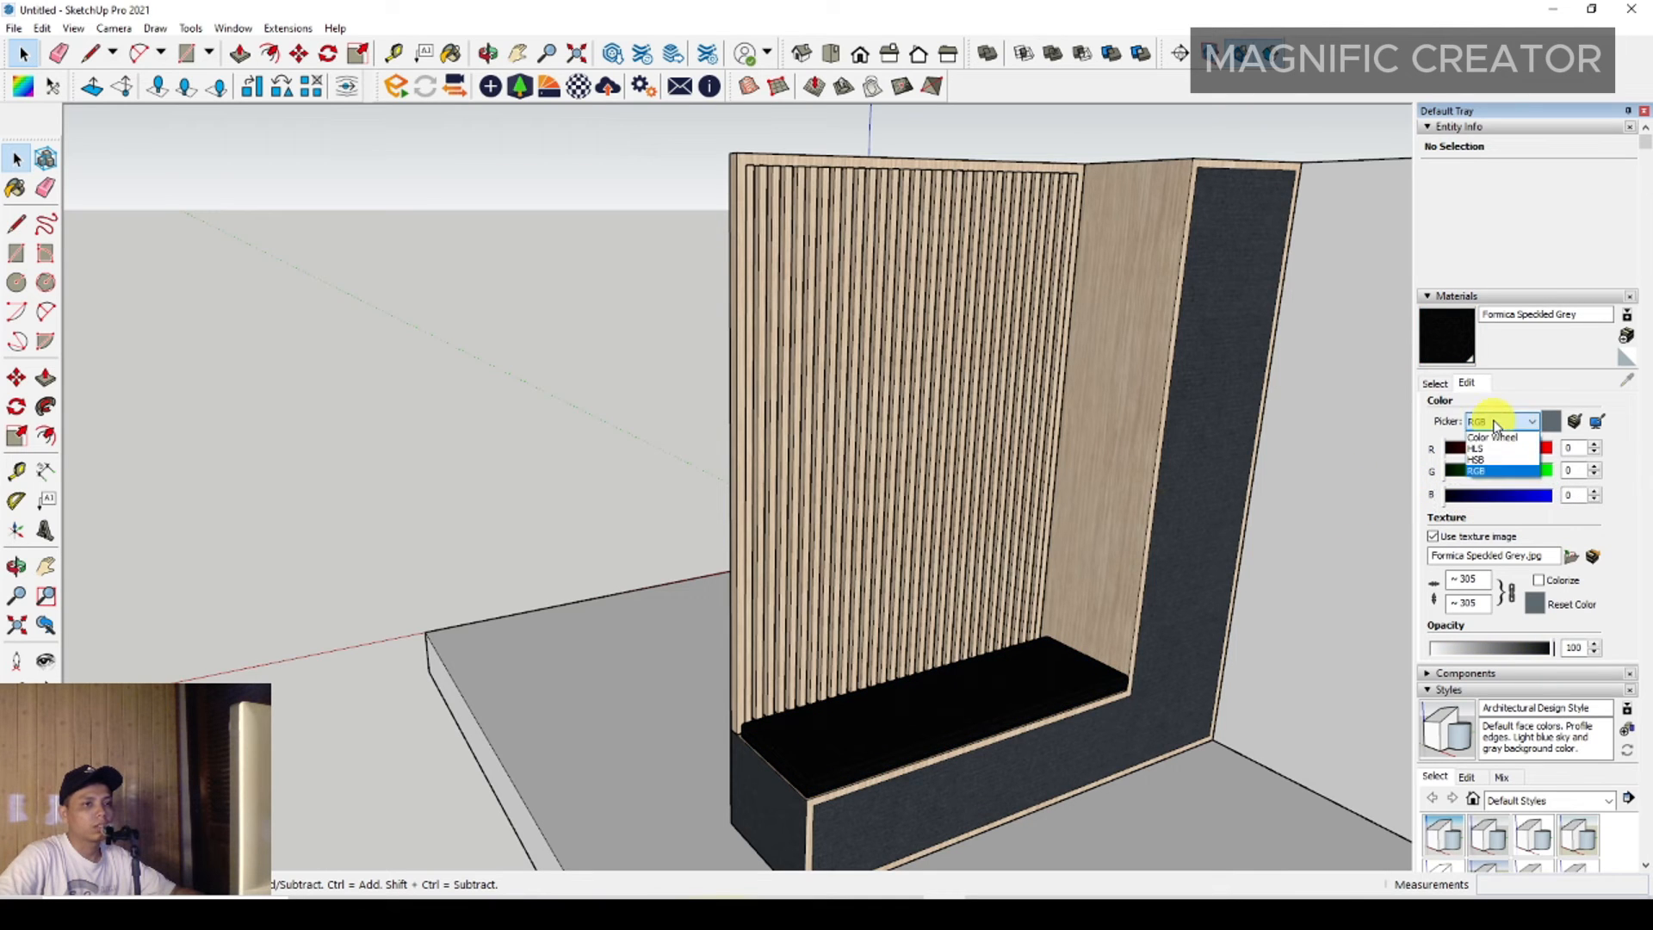
click(1493, 437)
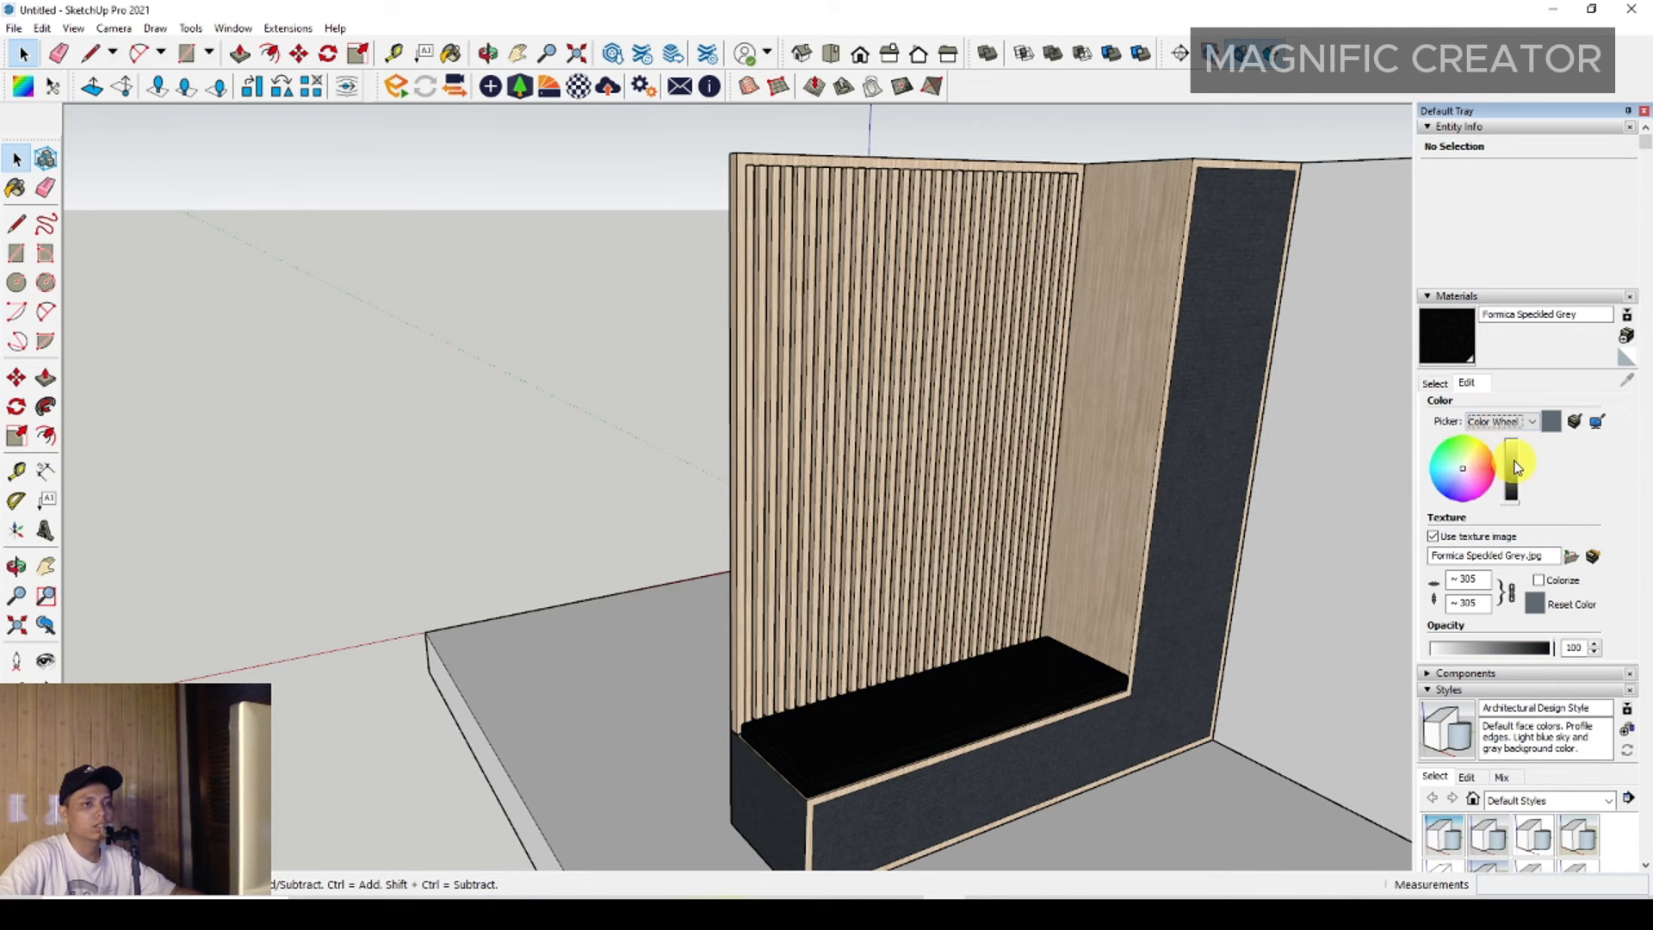
mouse_move(1517, 475)
mouse_down()
mouse_move(1513, 447)
mouse_move(1516, 463)
mouse_up()
scroll(1033, 602, down, 4)
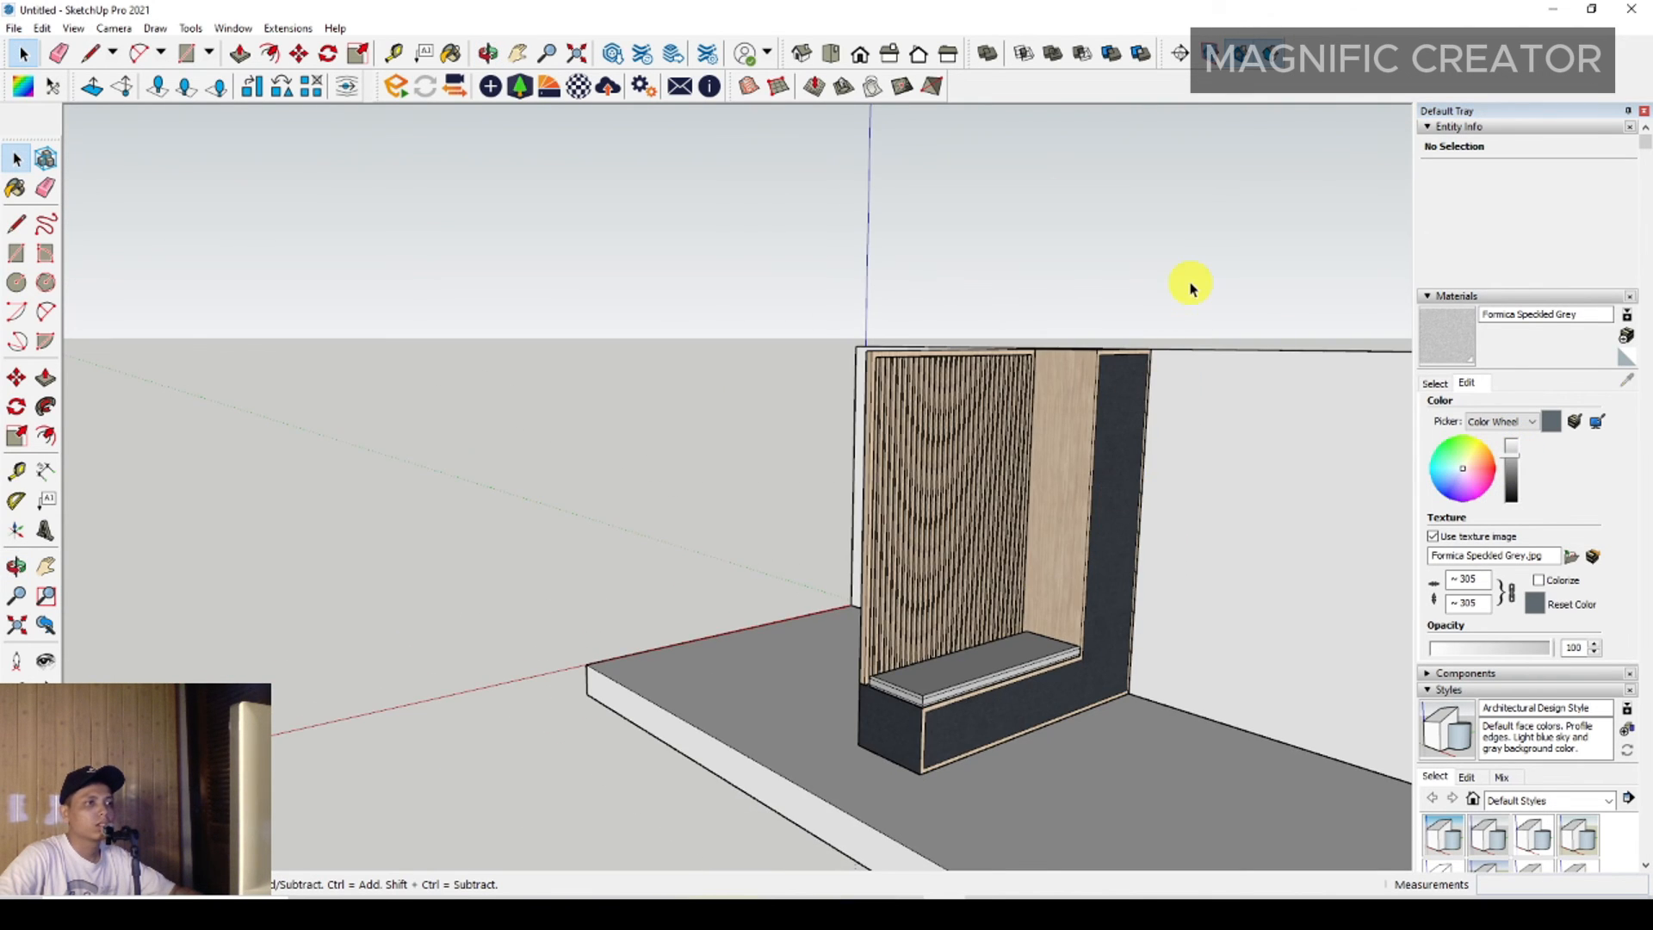
middle_drag(1190, 287, 1042, 629)
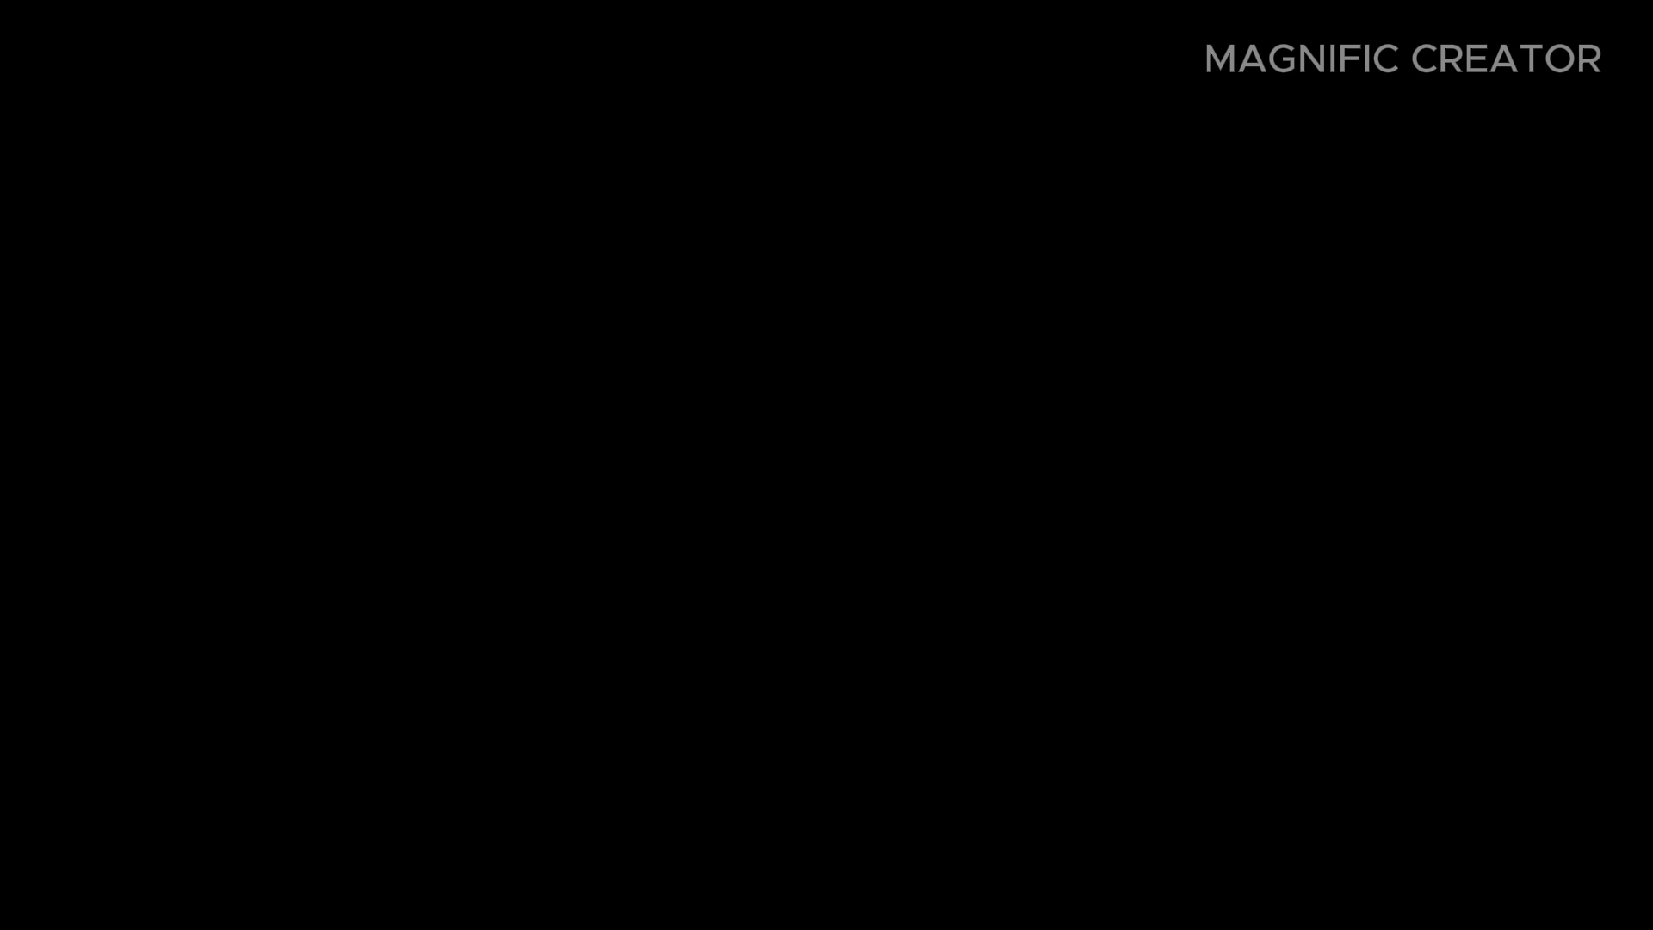